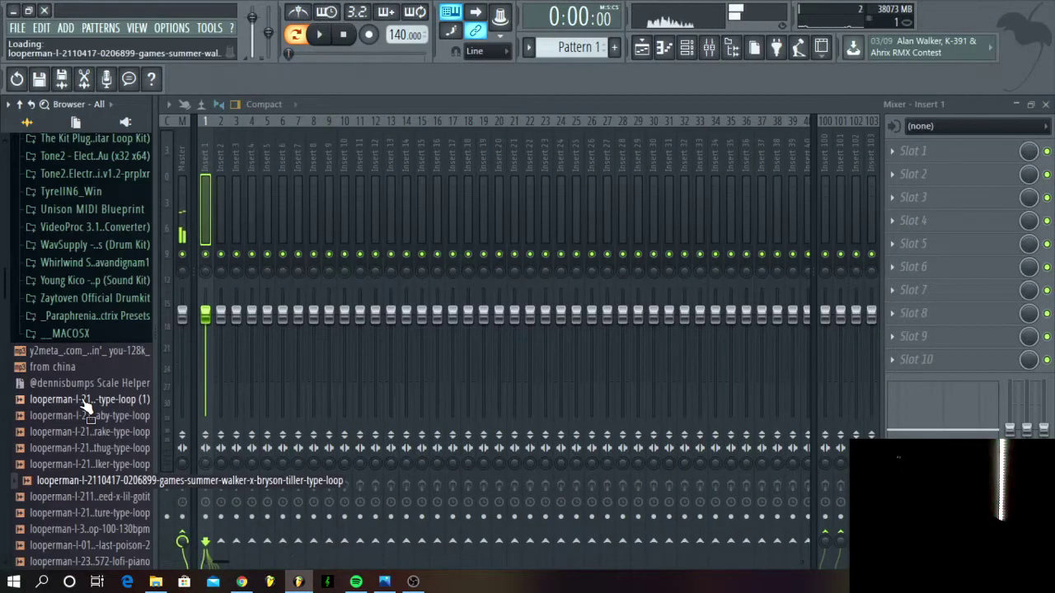
Preview the sheesh-young-thug-x-lil-keed-x-lil-gotit loop, place it at the start of playlist Track 1 and play it
key(Down)
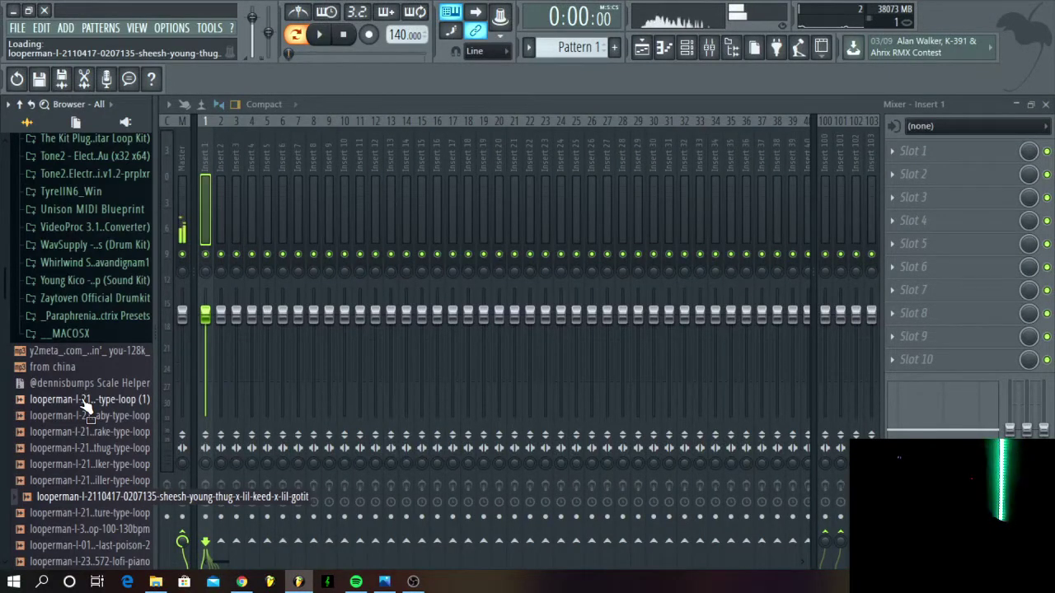
click(641, 49)
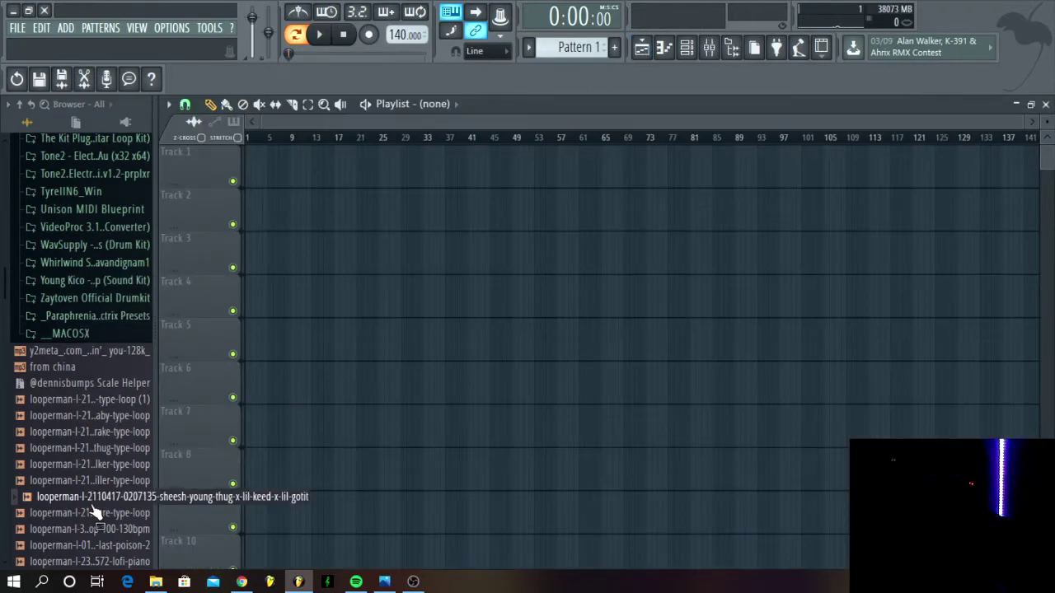
drag(91, 501, 273, 162)
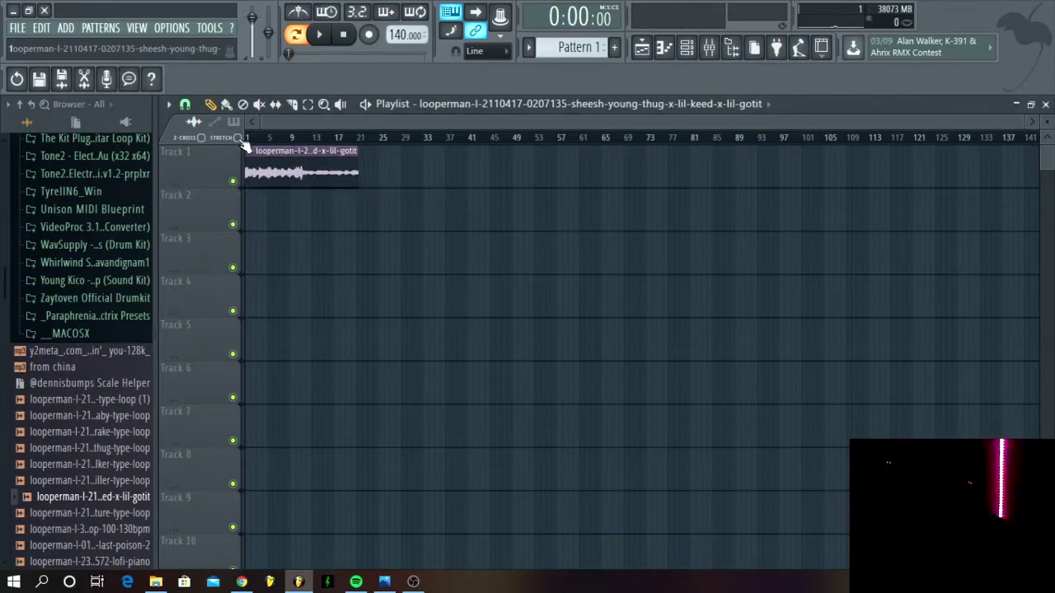
key(space)
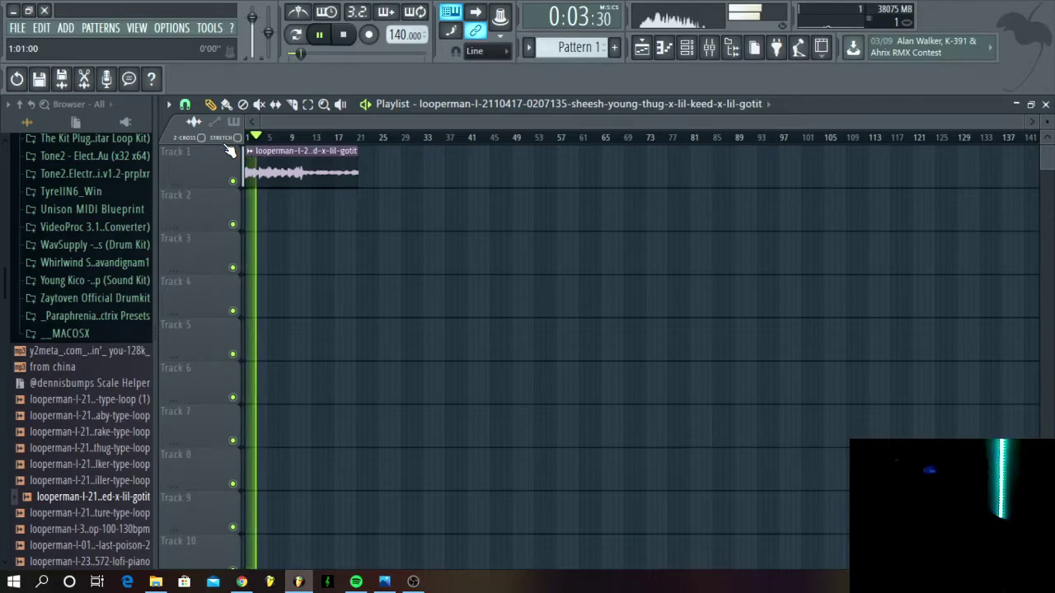
Set the time stretching mode of the sheesh loop's audio clip to Stretch
scroll(230, 151, up, 4)
scroll(627, 235, up, 1)
scroll(627, 235, up, 1)
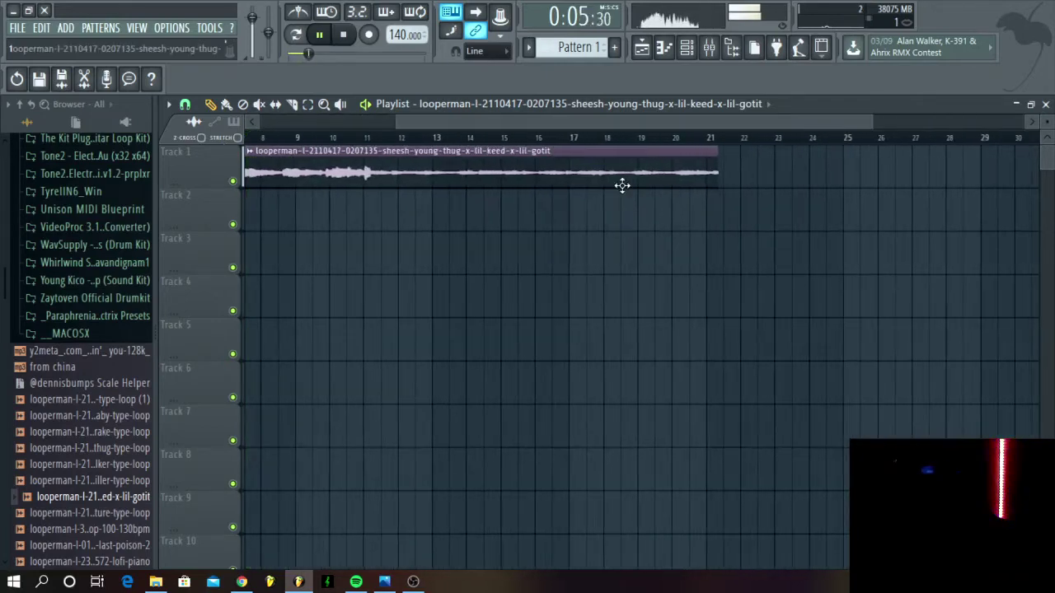
double_click(620, 183)
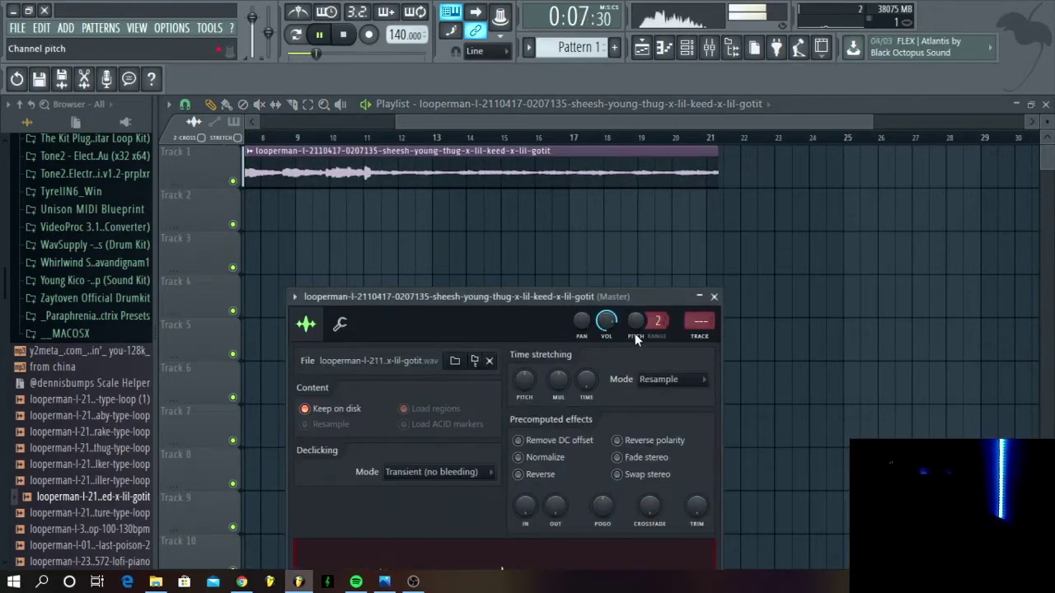
click(648, 384)
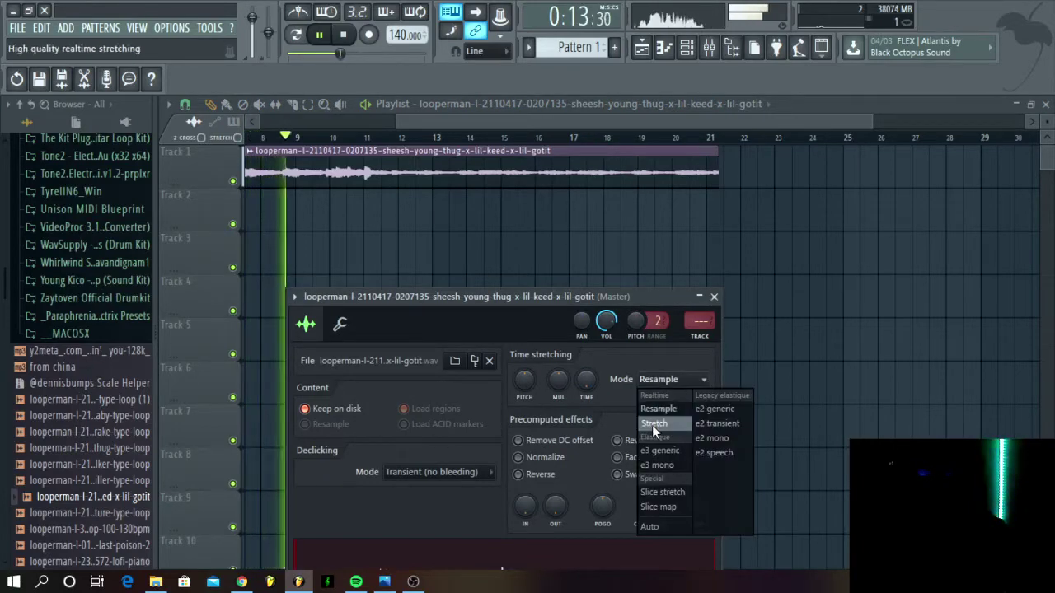
click(652, 424)
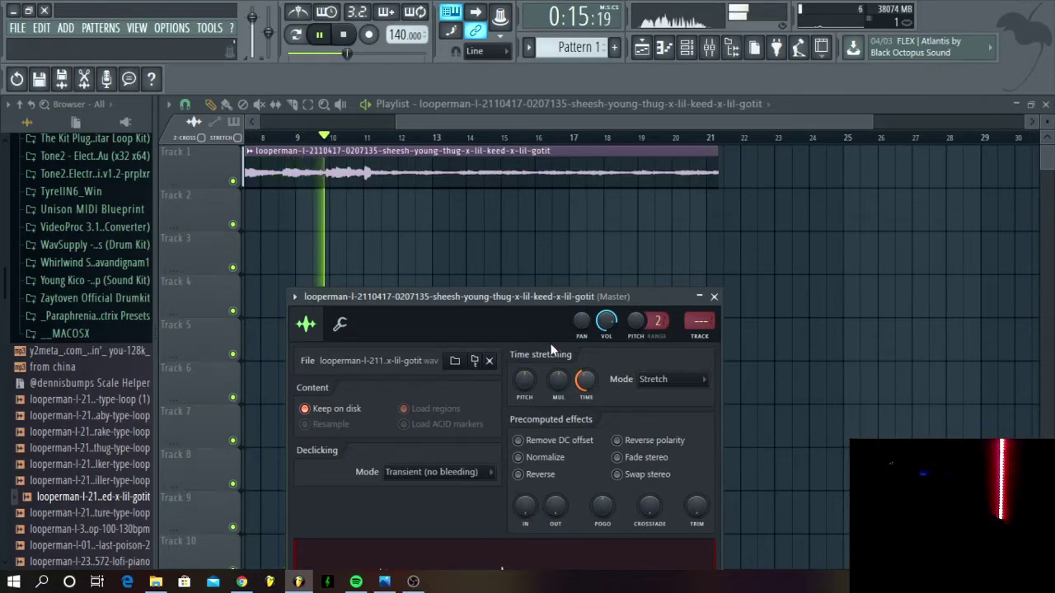
Enable clip stretching in the playlist and shorten the Track 1 loop so it ends at bar 21
click(239, 139)
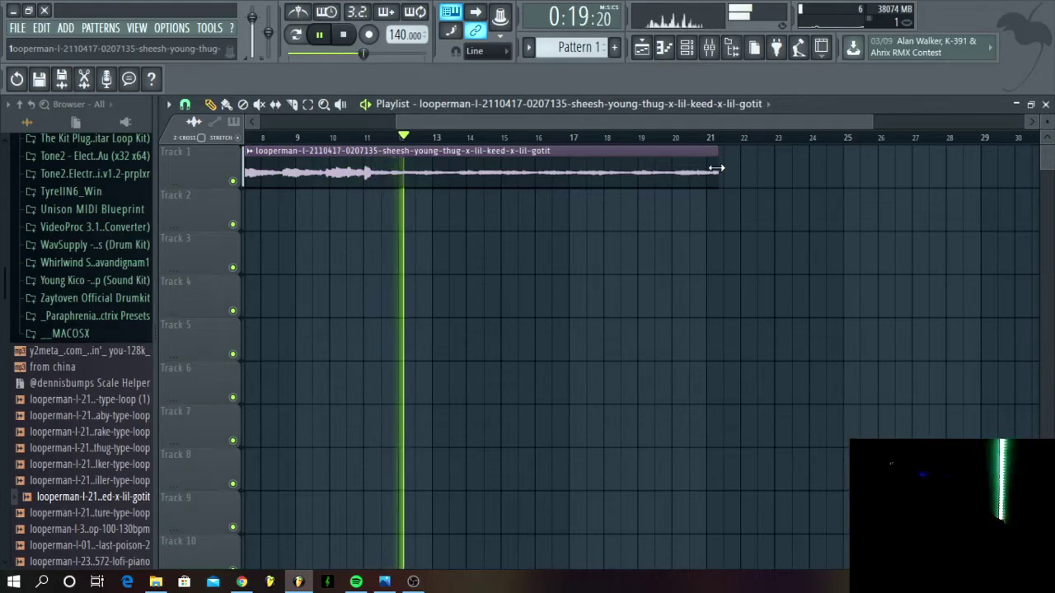
drag(718, 173, 705, 171)
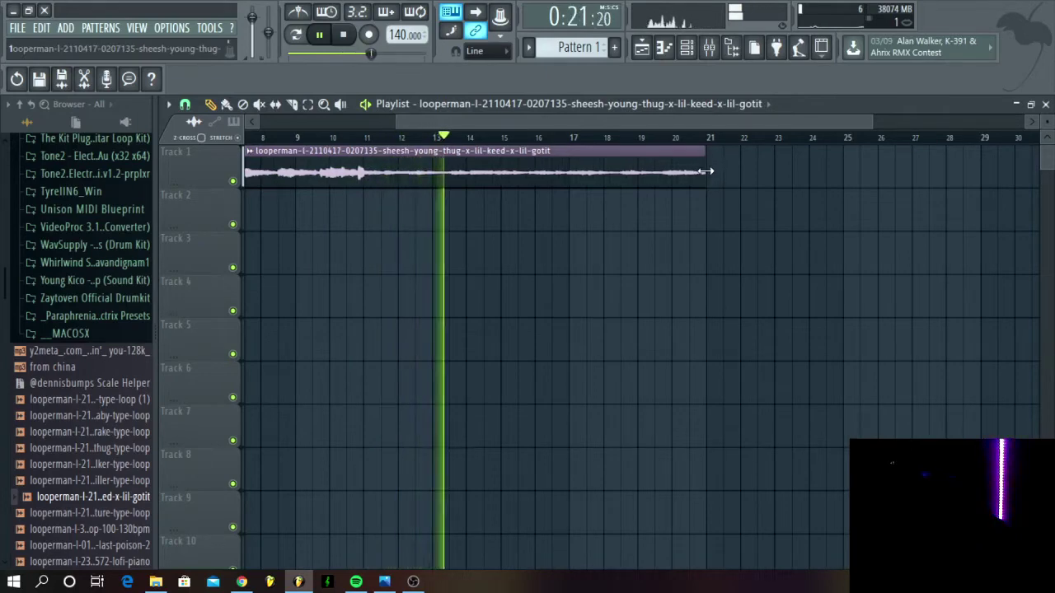
scroll(705, 171, up, 2)
scroll(705, 171, up, 4)
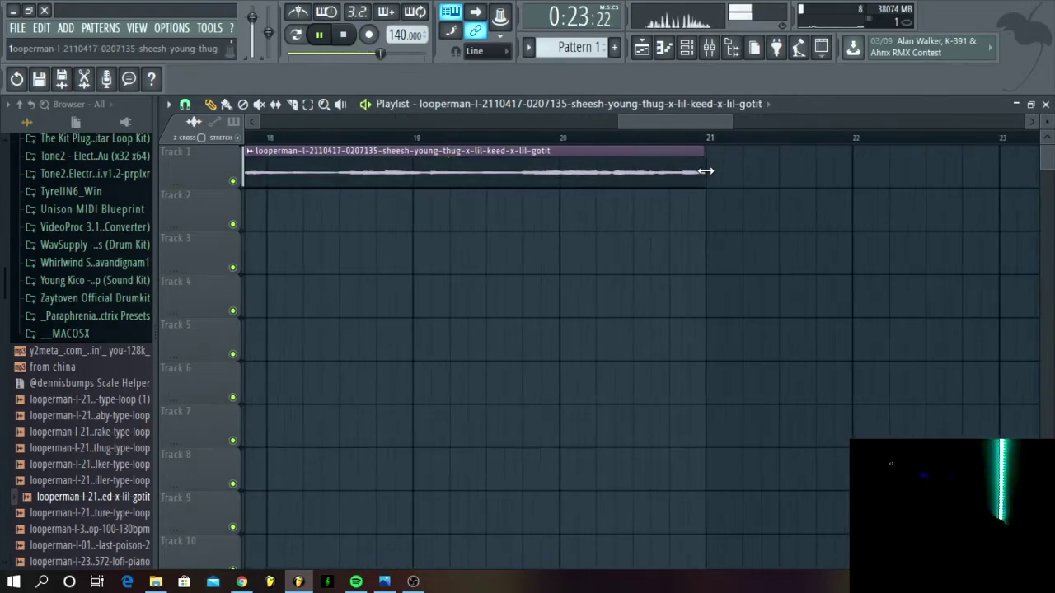
scroll(705, 171, up, 1)
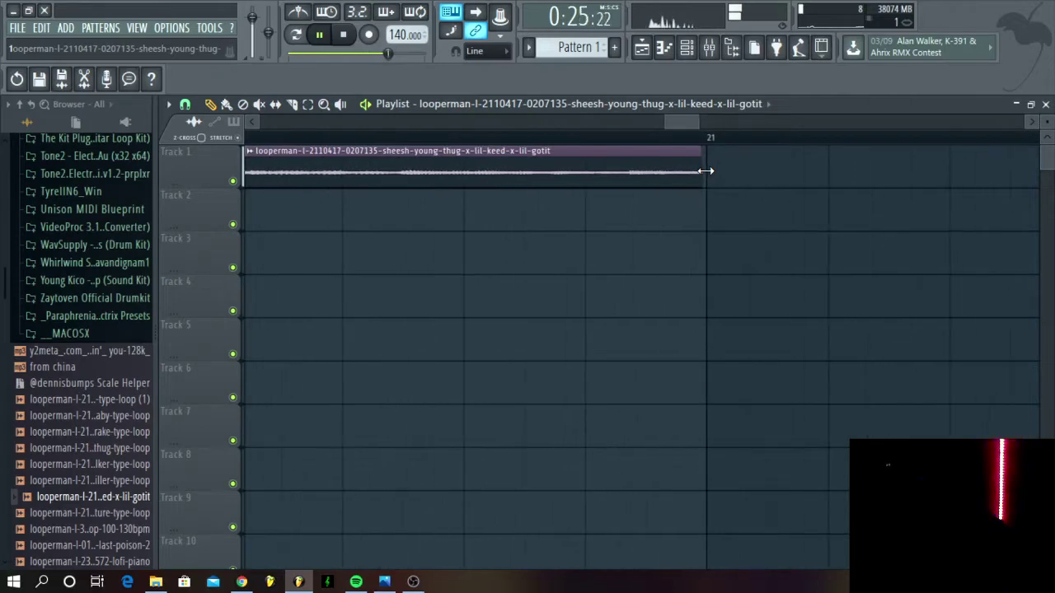
click(707, 171)
Place Pattern 1 at the start of Track 2 and extend its clip to eight bars
right_click(754, 166)
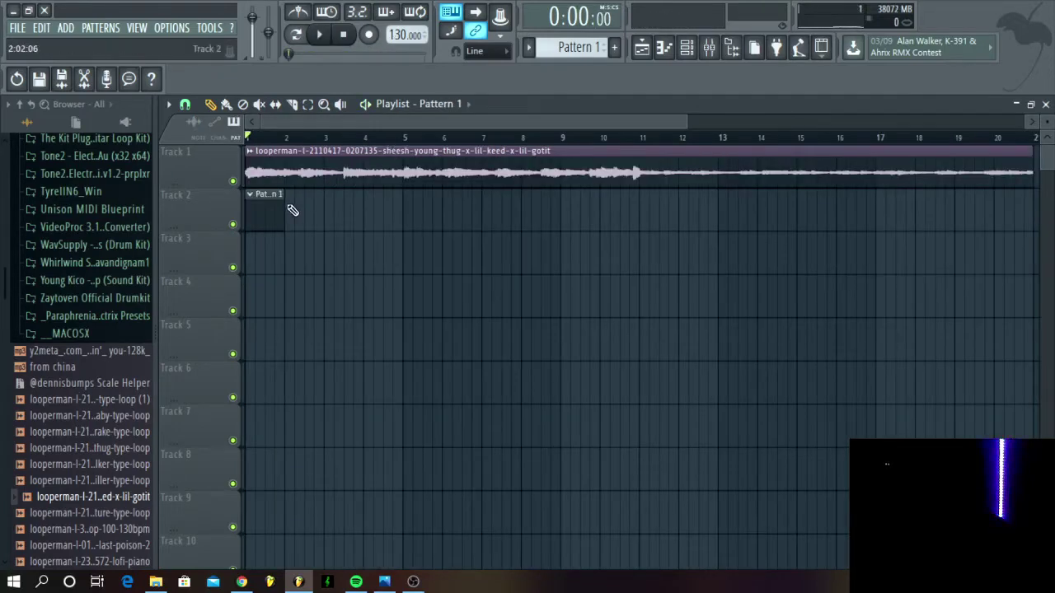
drag(281, 204, 473, 175)
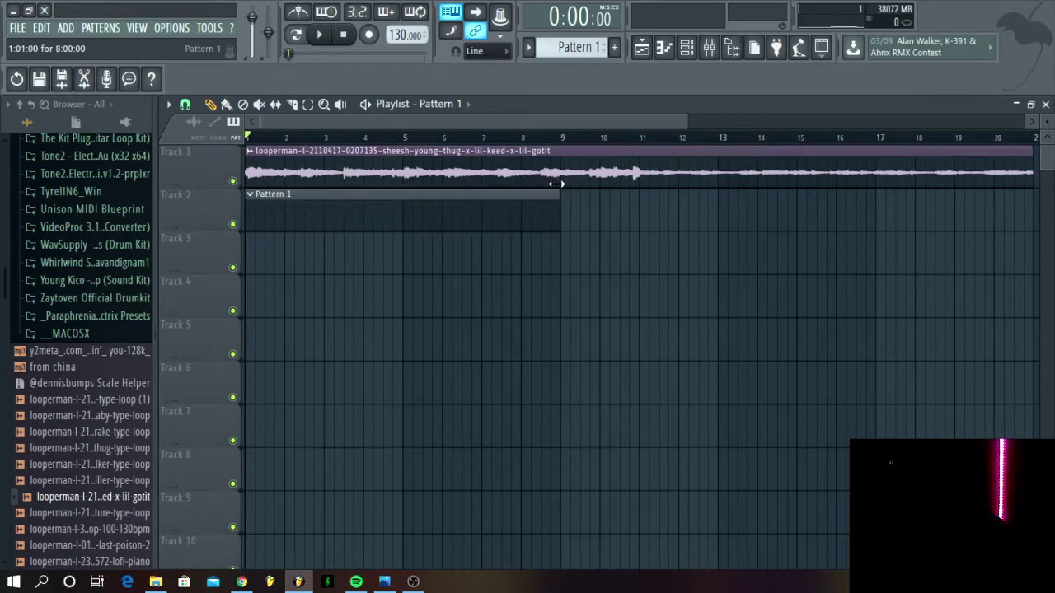
click(645, 53)
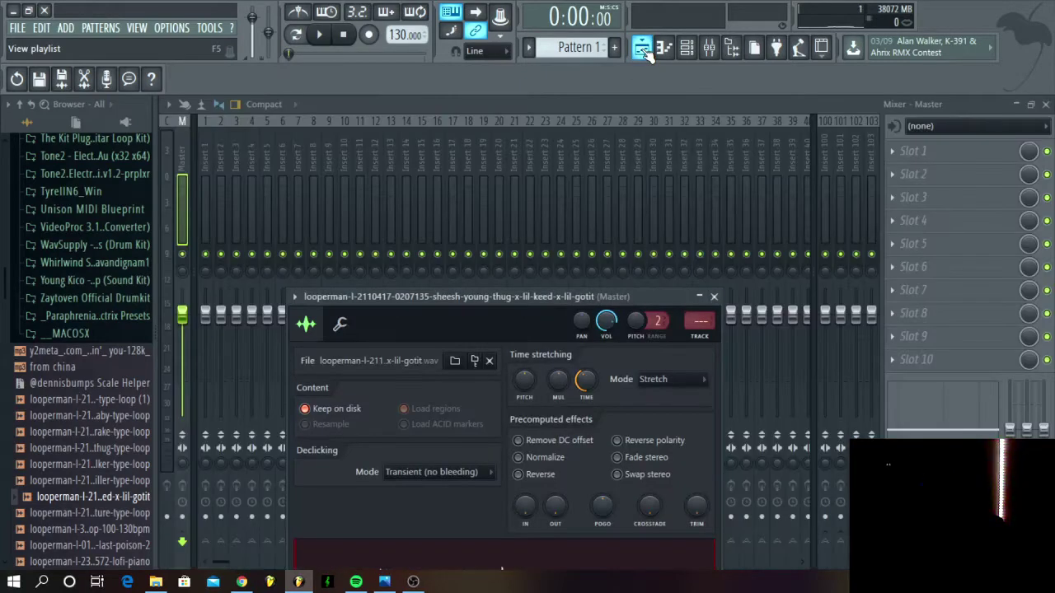
click(644, 50)
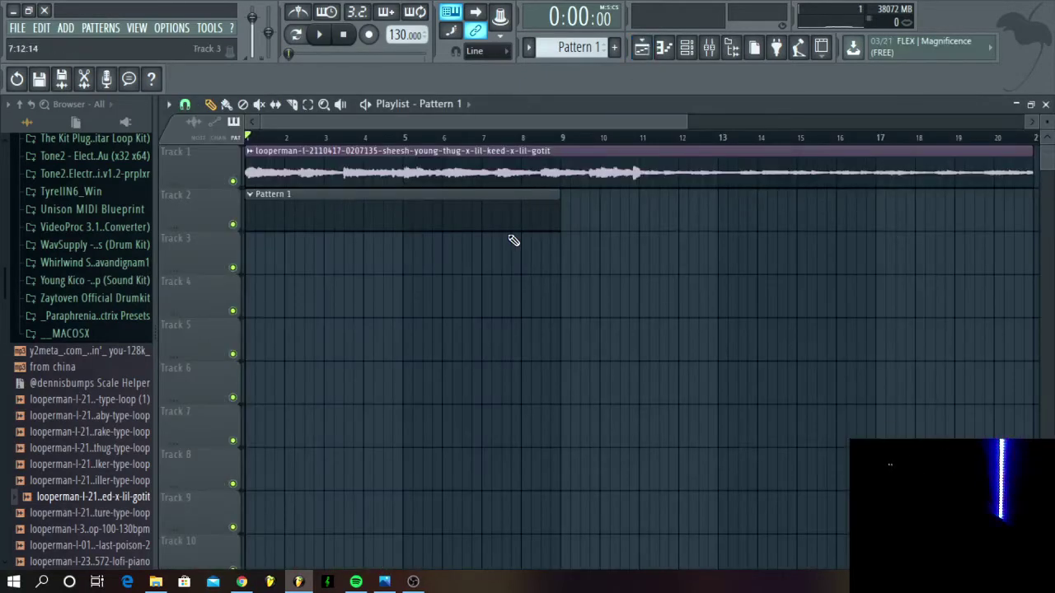
Audition drum samples from the recent files and add BWB WAV R US OPEN HAT (6) to the channel rack
click(697, 58)
scroll(89, 388, up, 1)
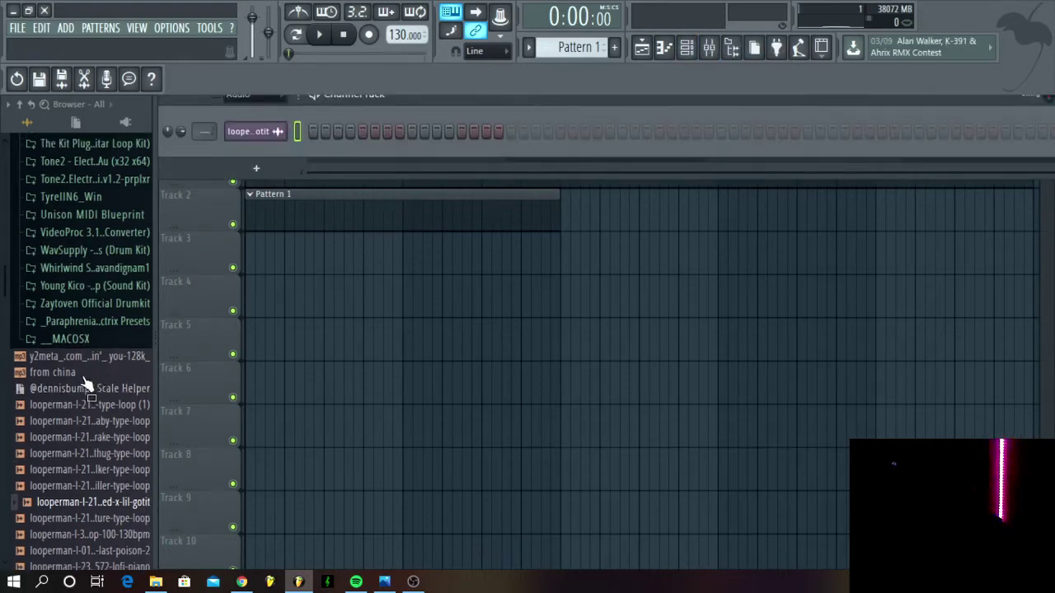
scroll(86, 386, up, 10)
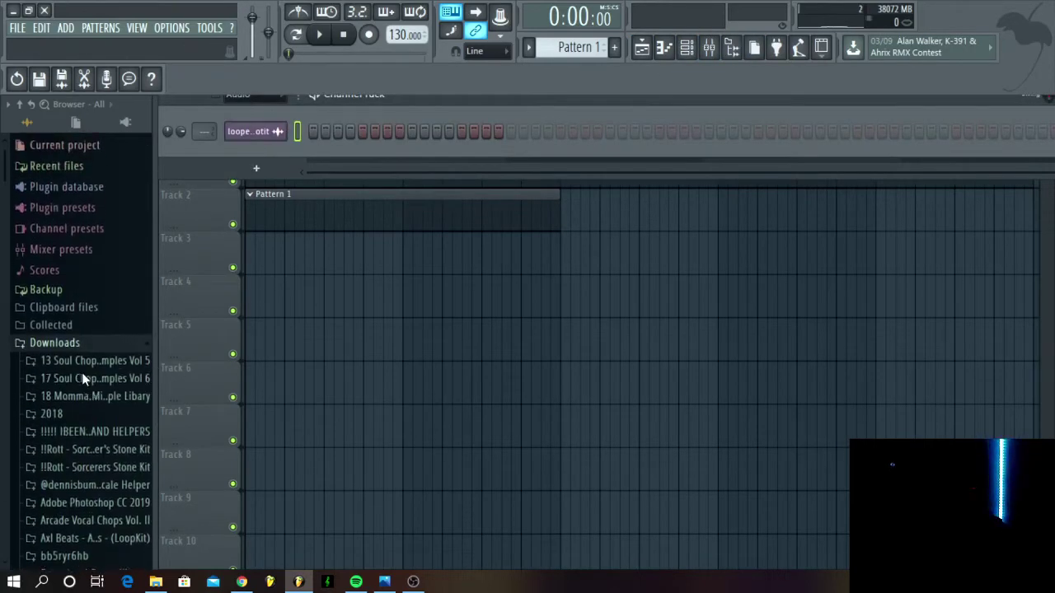
click(69, 175)
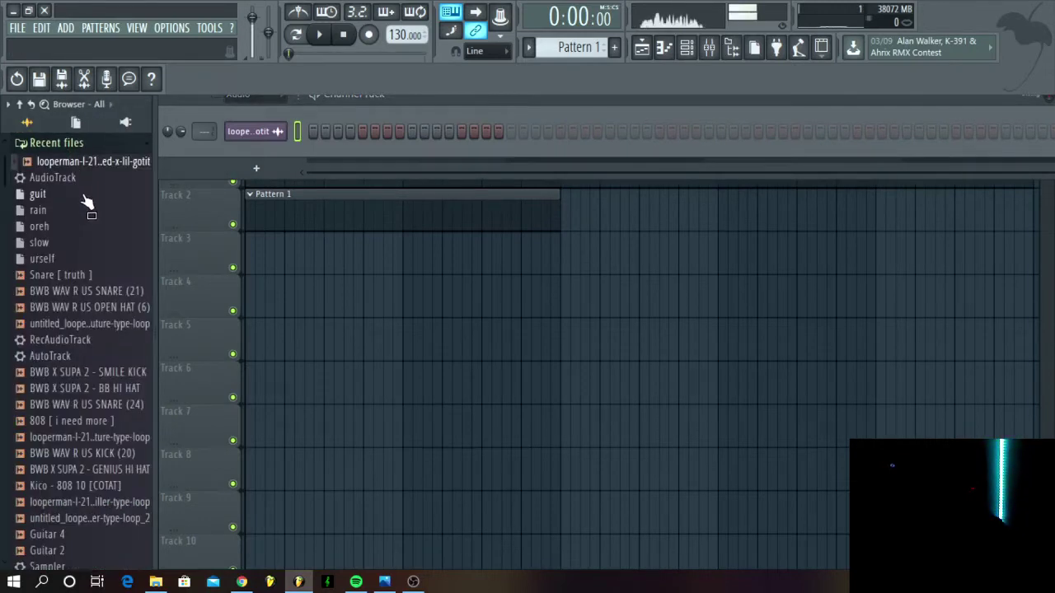
click(79, 296)
click(89, 308)
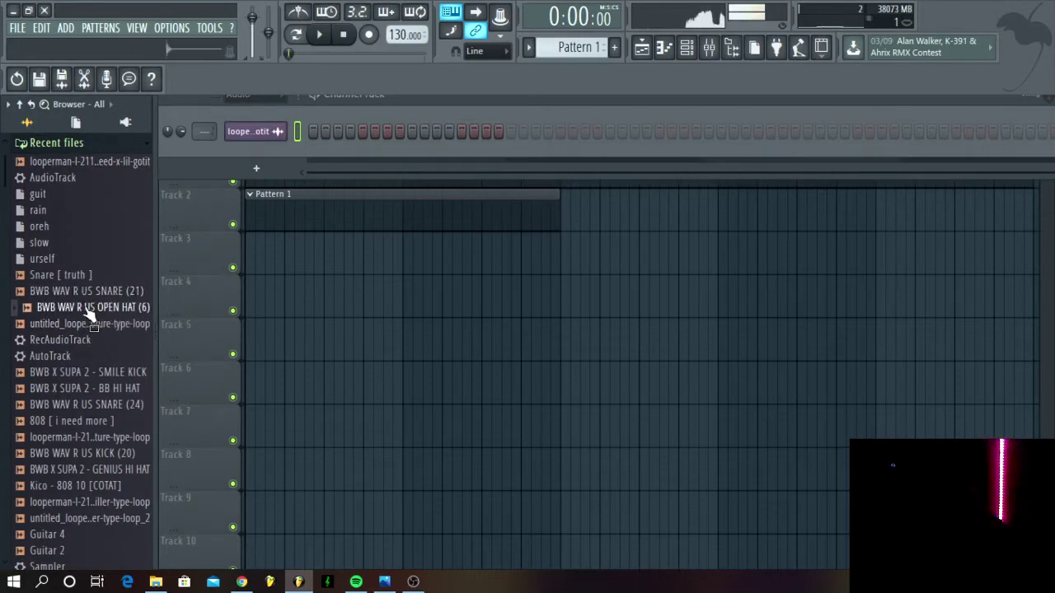
drag(71, 309, 281, 154)
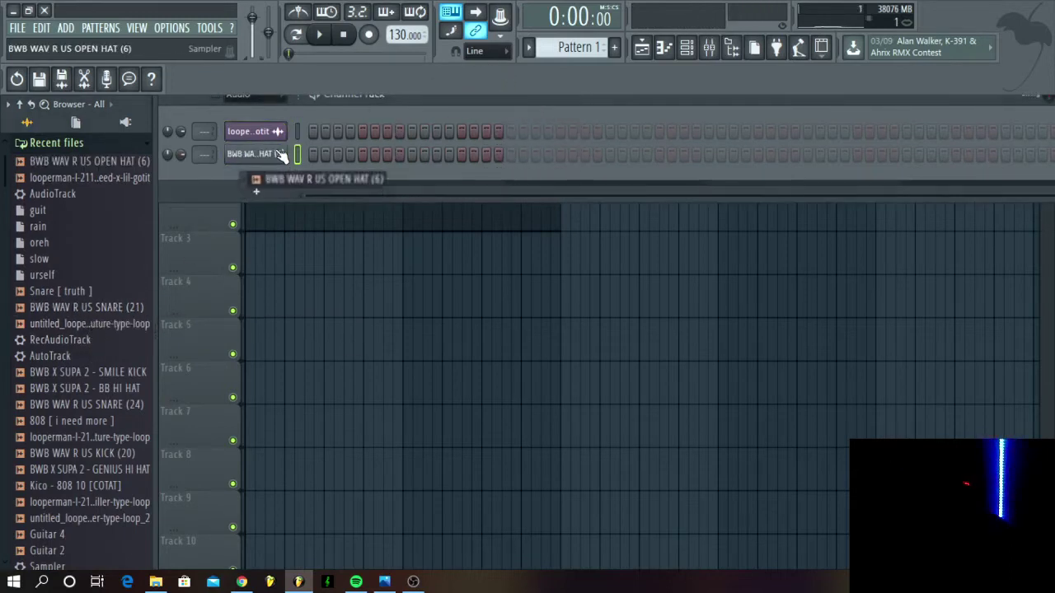
Add the BWB X SUPA 2 - BB HI HAT and SMILE KICK samples as new channels in the channel rack
click(105, 412)
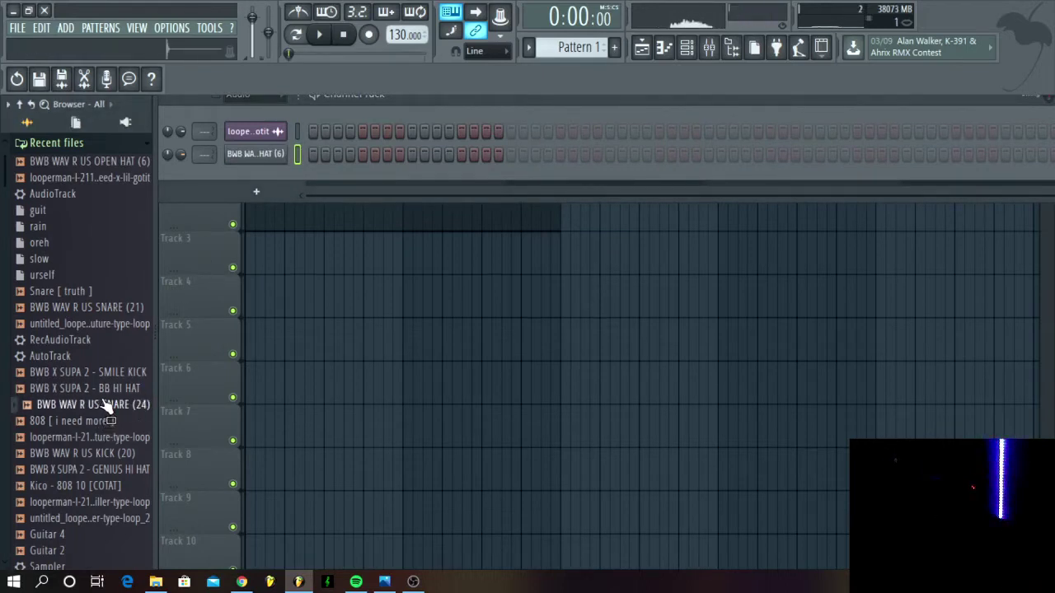
drag(99, 388, 273, 164)
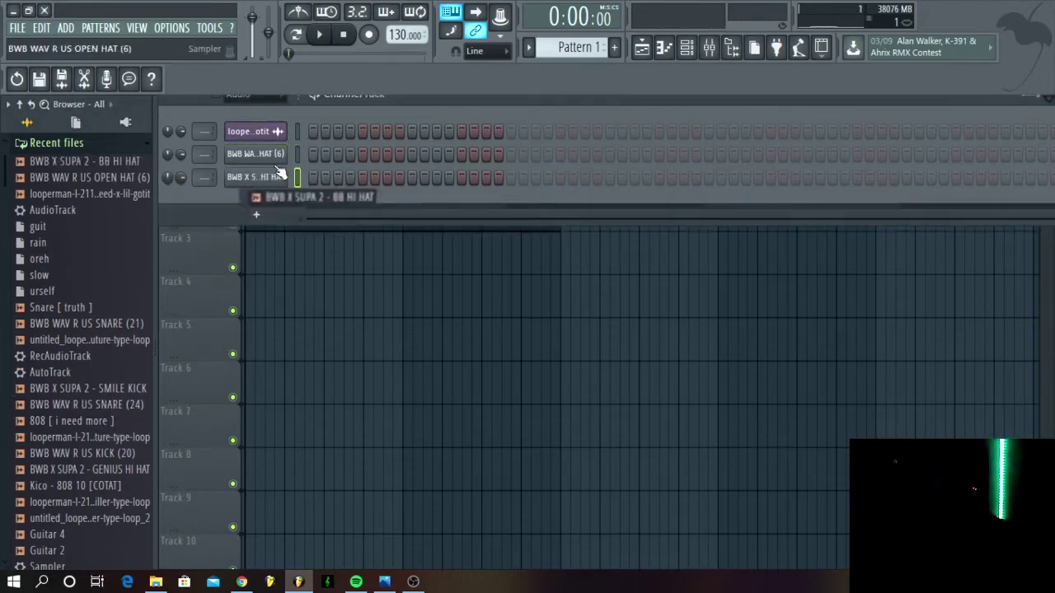
click(128, 392)
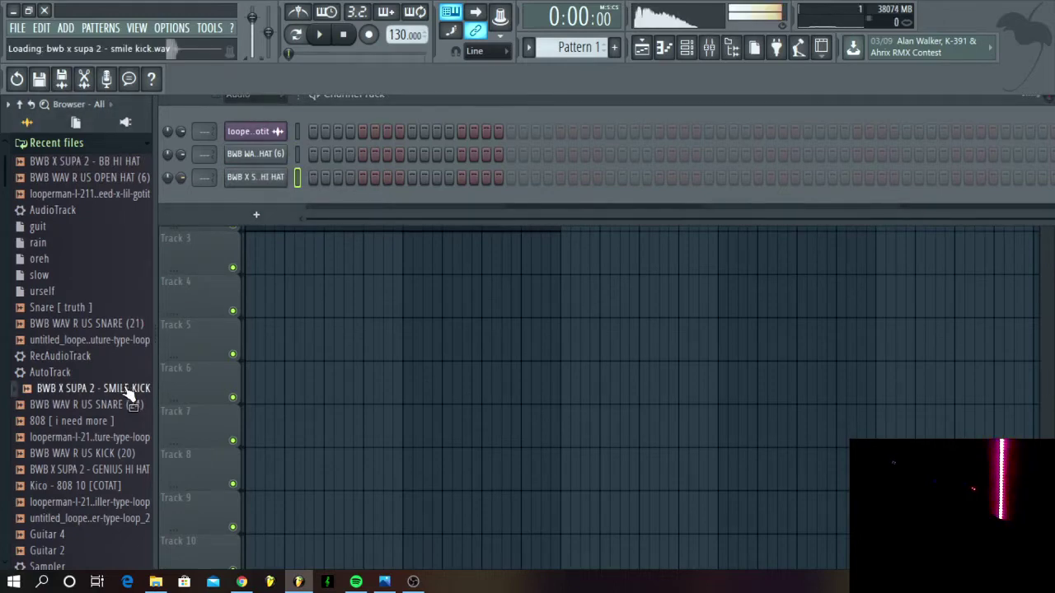
drag(128, 394, 255, 205)
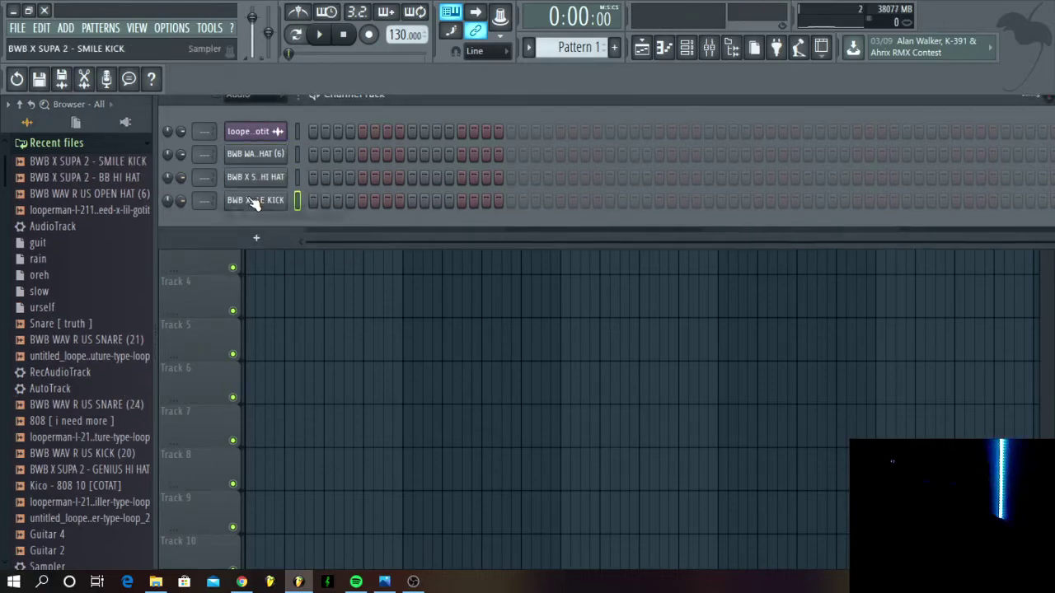
Add BWB WAV R US CLAP (7) as a new channel below the kick and briefly play the loop
scroll(132, 466, down, 7)
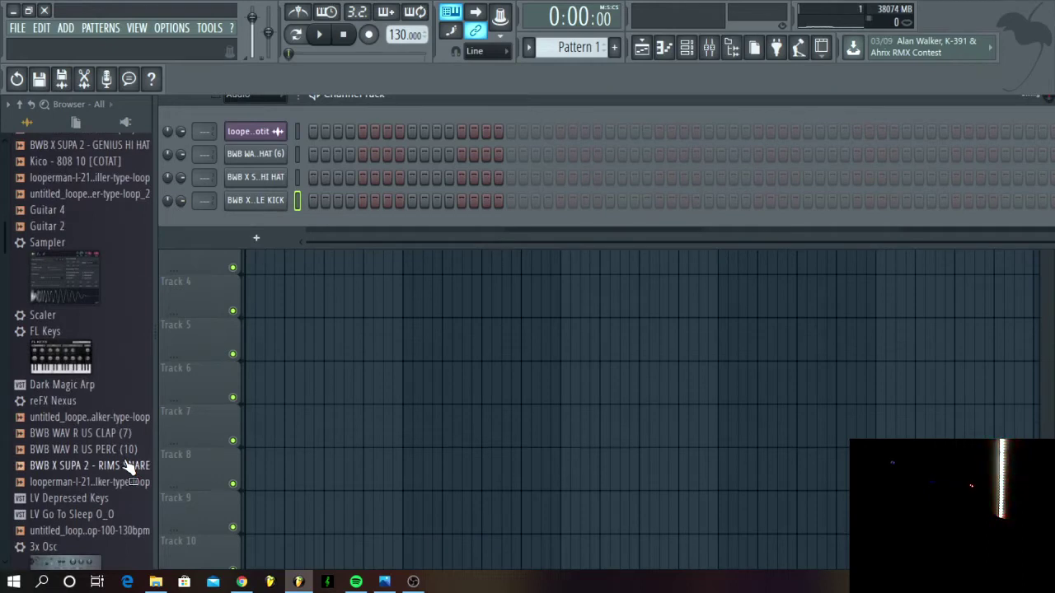
drag(125, 435, 271, 223)
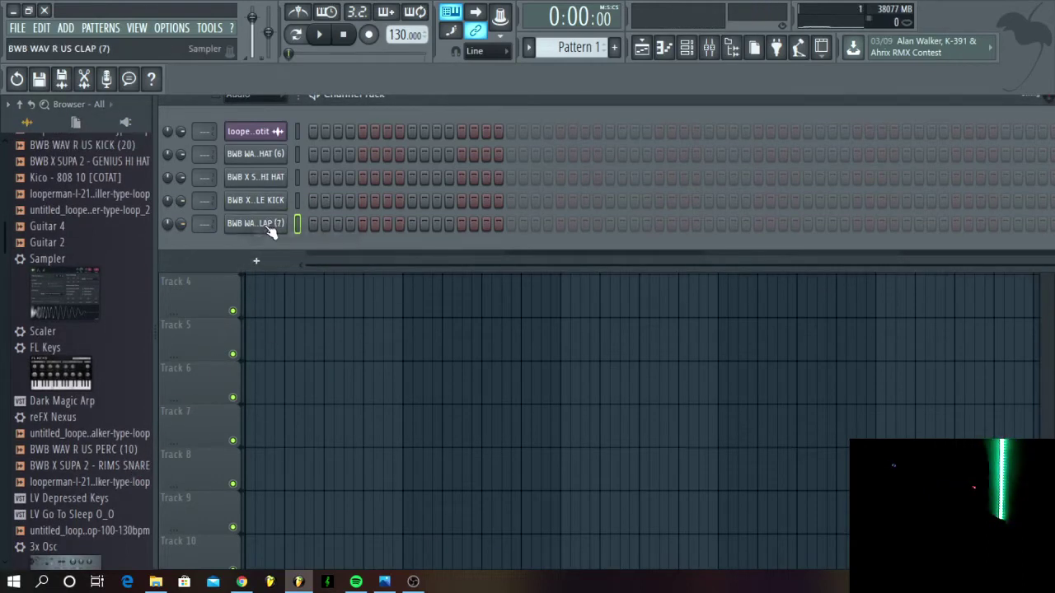
click(123, 467)
scroll(123, 474, up, 7)
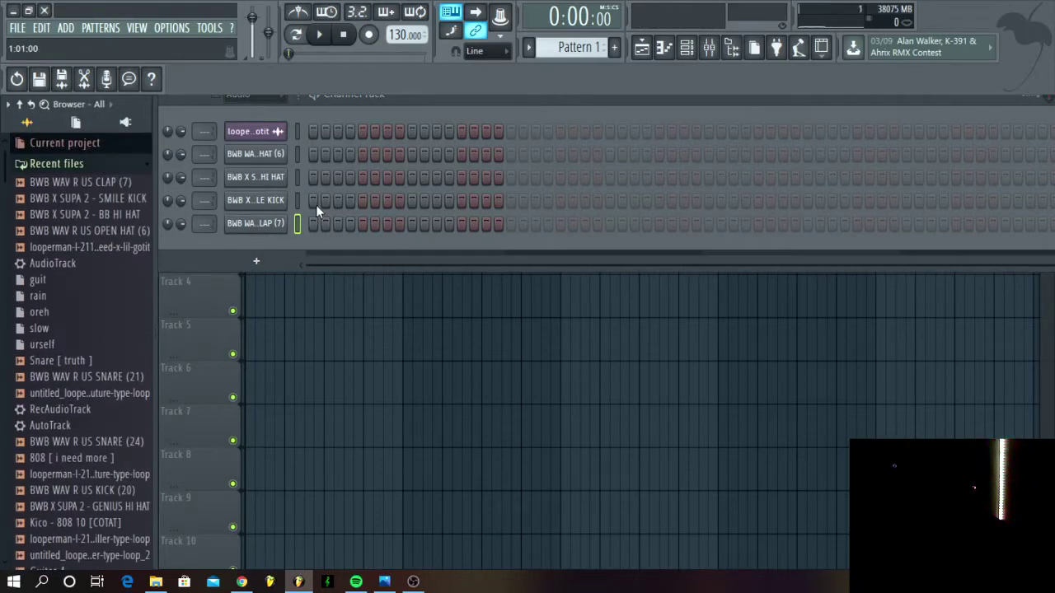
key(space)
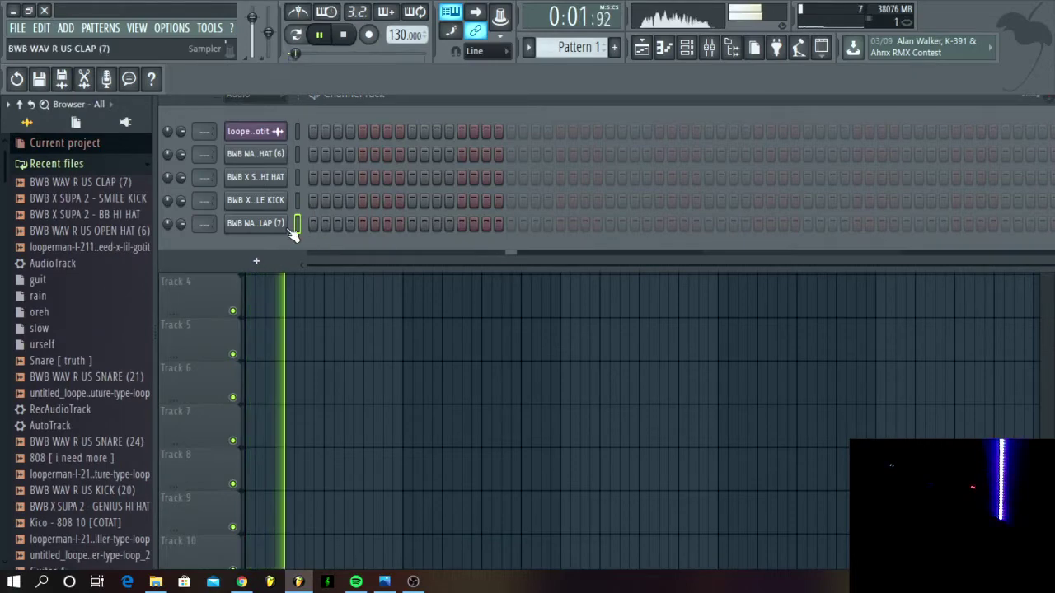
key(space)
right_click(272, 181)
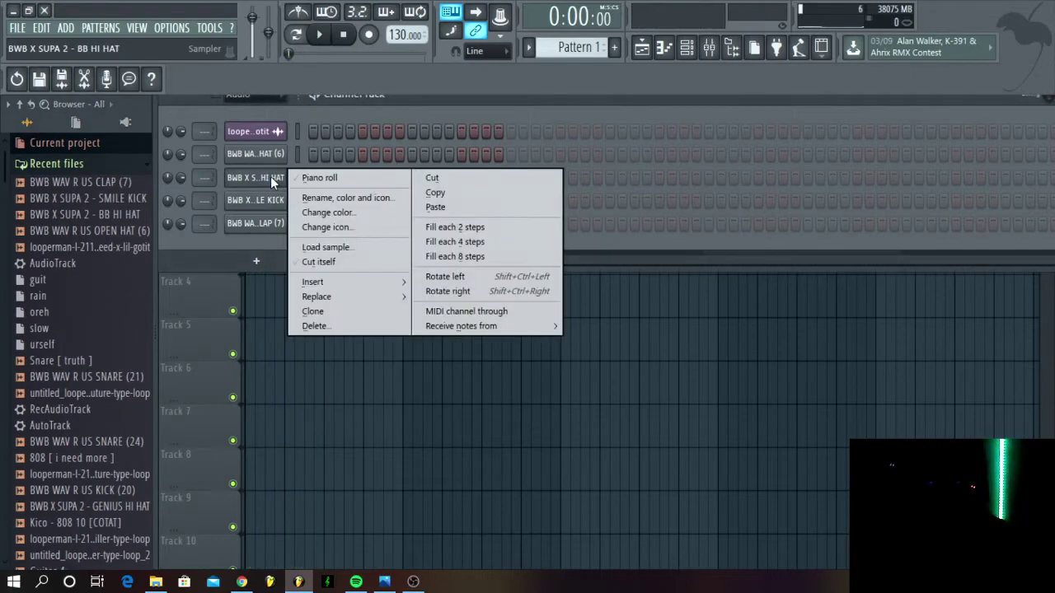
click(320, 178)
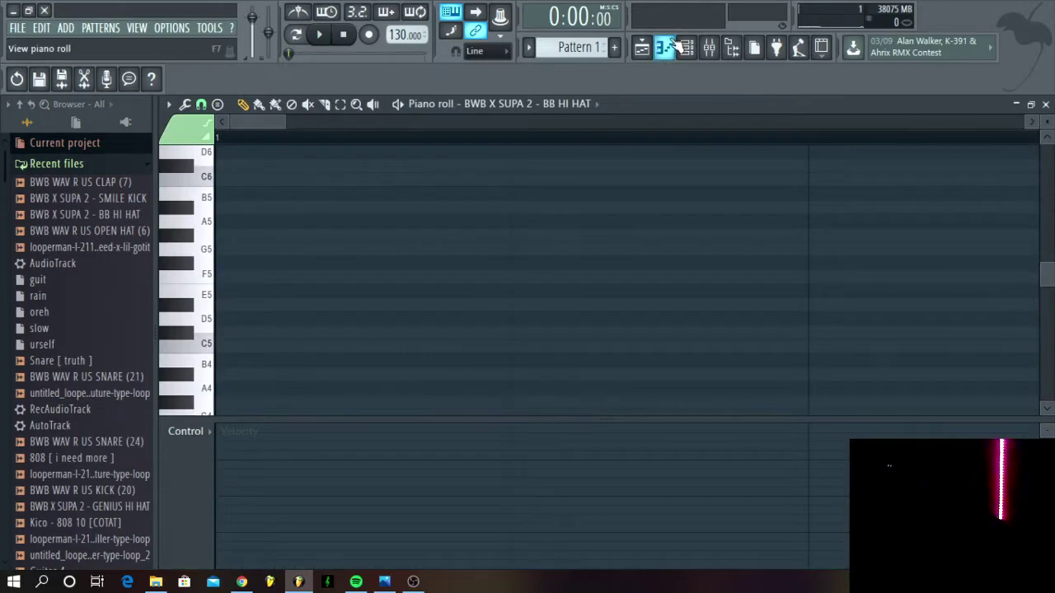
click(689, 49)
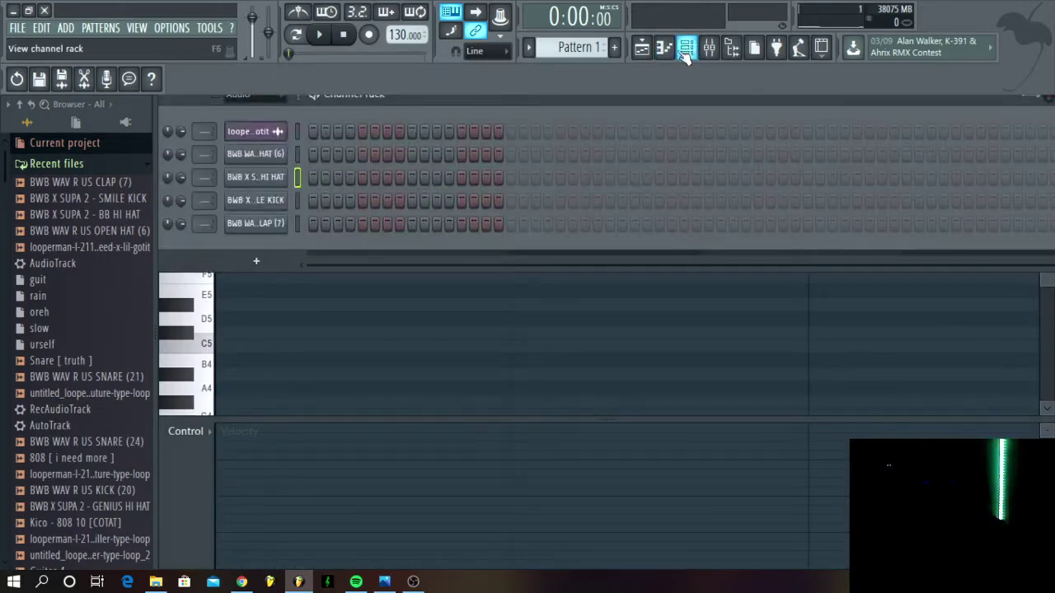
Fill every 2 steps of the BB HI HAT channel, play it back briefly and return to the playlist
right_click(276, 182)
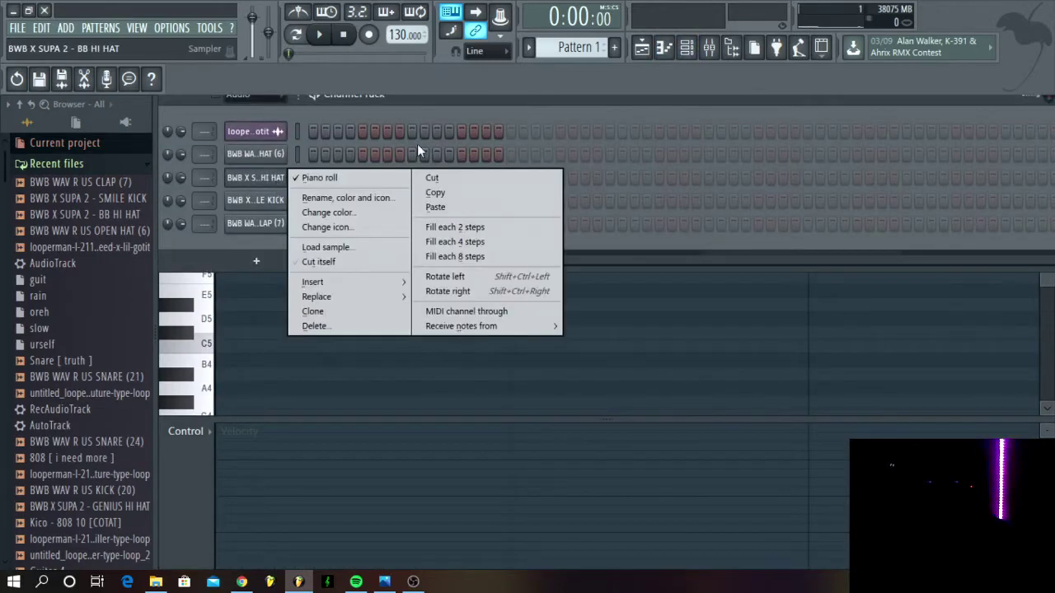
click(490, 227)
key(space)
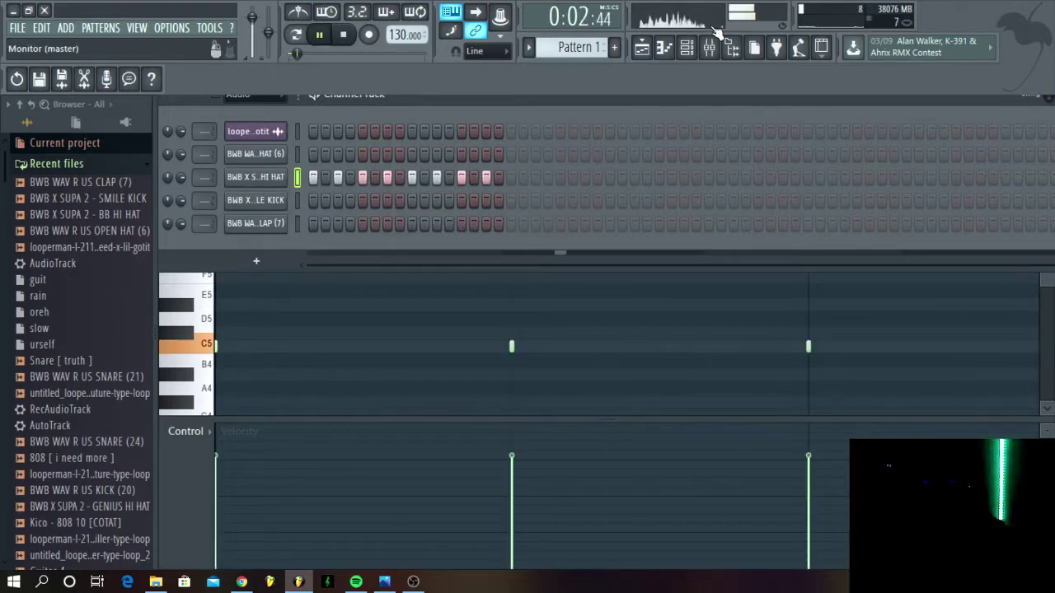
key(space)
click(642, 49)
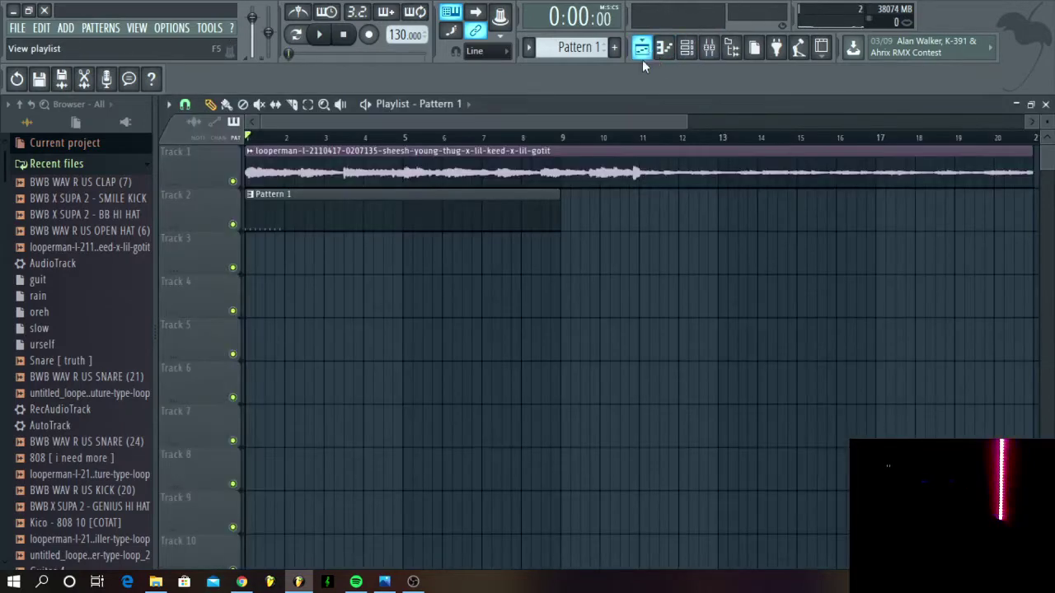
Time-stretch the Looperman loop to 16 bars in its channel settings and play it back briefly
ctrl+scroll(620, 149, down, 4)
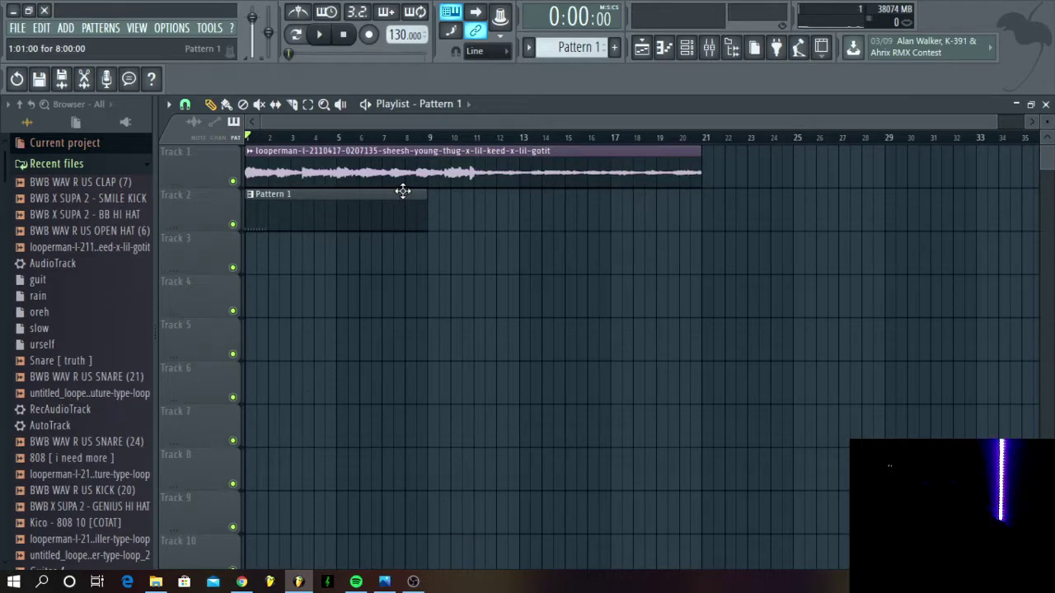
double_click(332, 157)
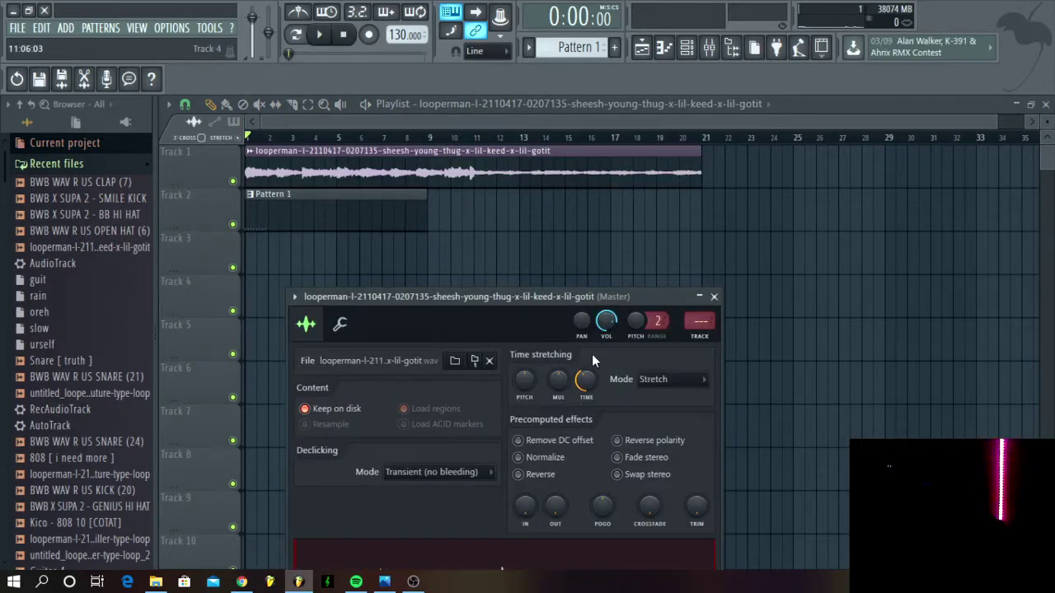
drag(589, 384, 590, 354)
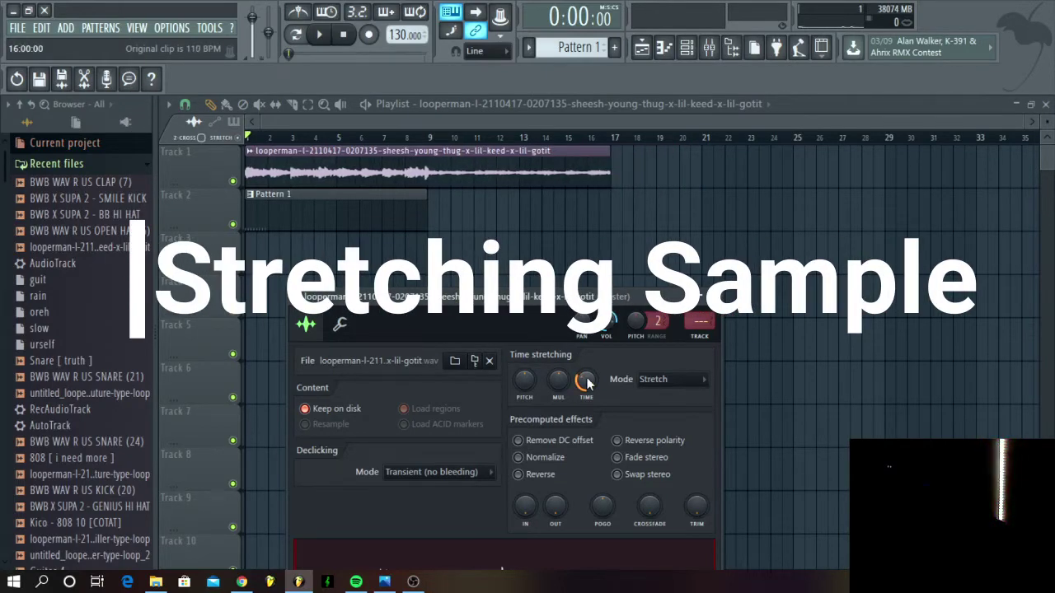
key(space)
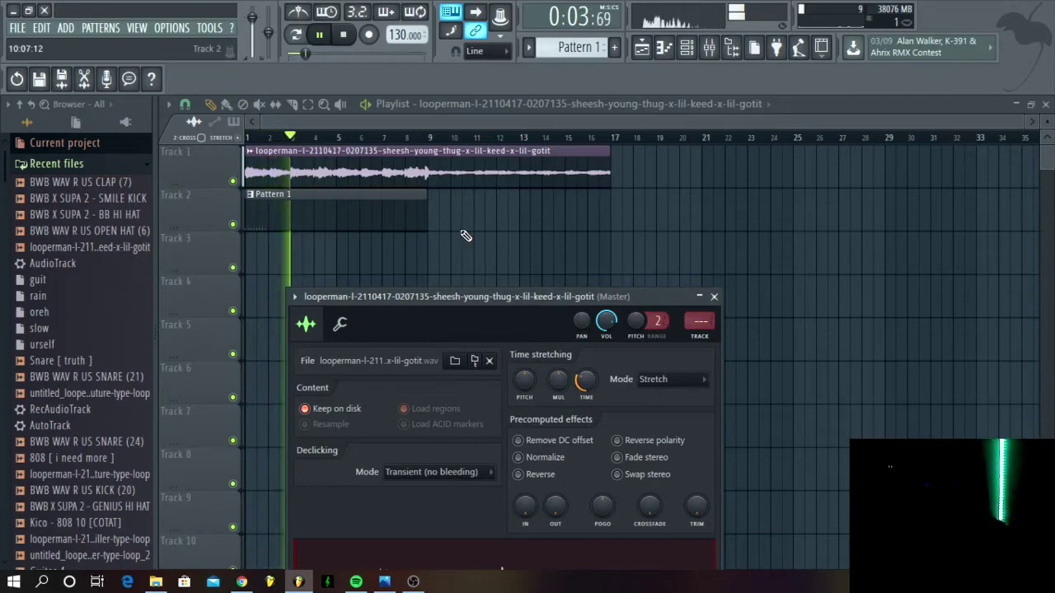
key(space)
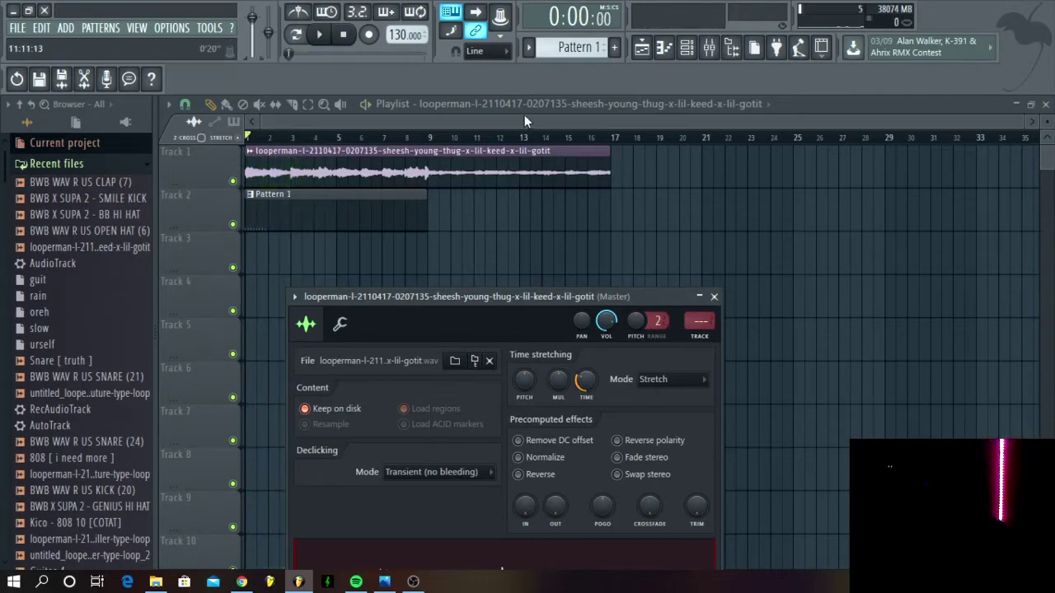
Open the BB HI HAT channel's notes in the piano roll
click(684, 56)
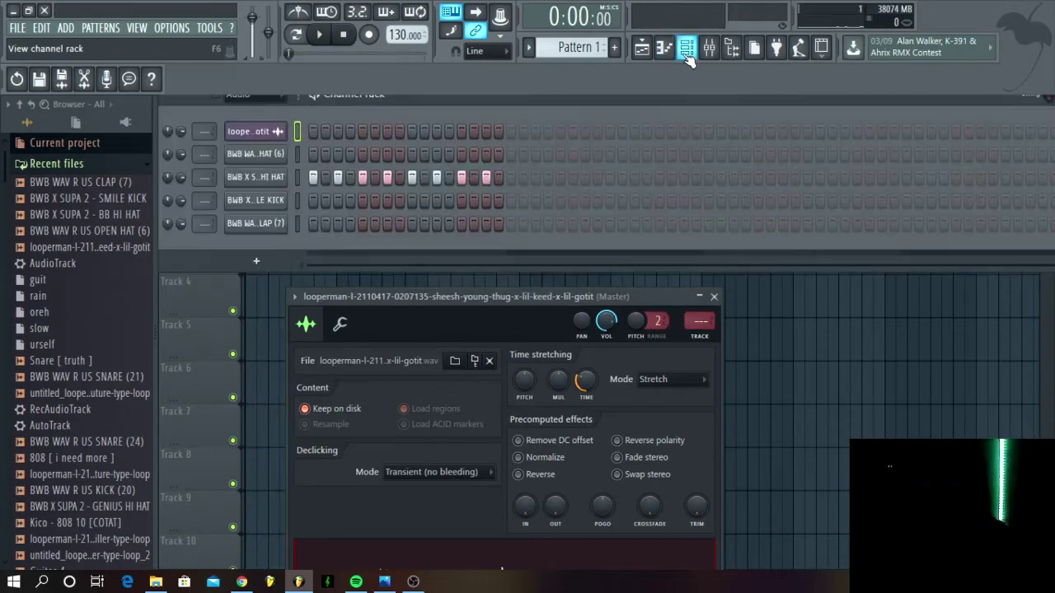
right_click(255, 179)
click(313, 175)
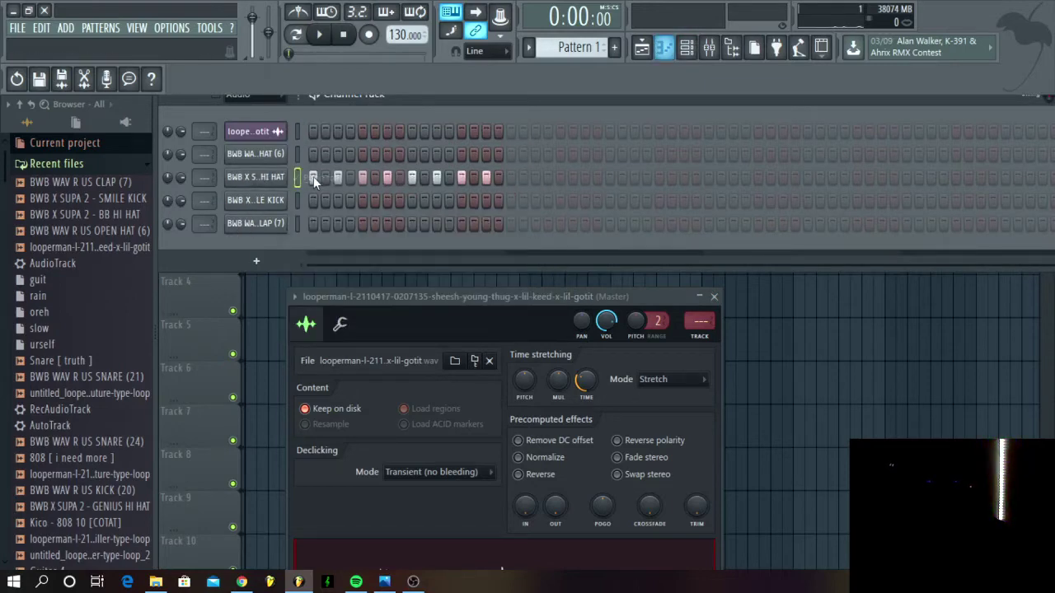
right_click(266, 179)
click(303, 181)
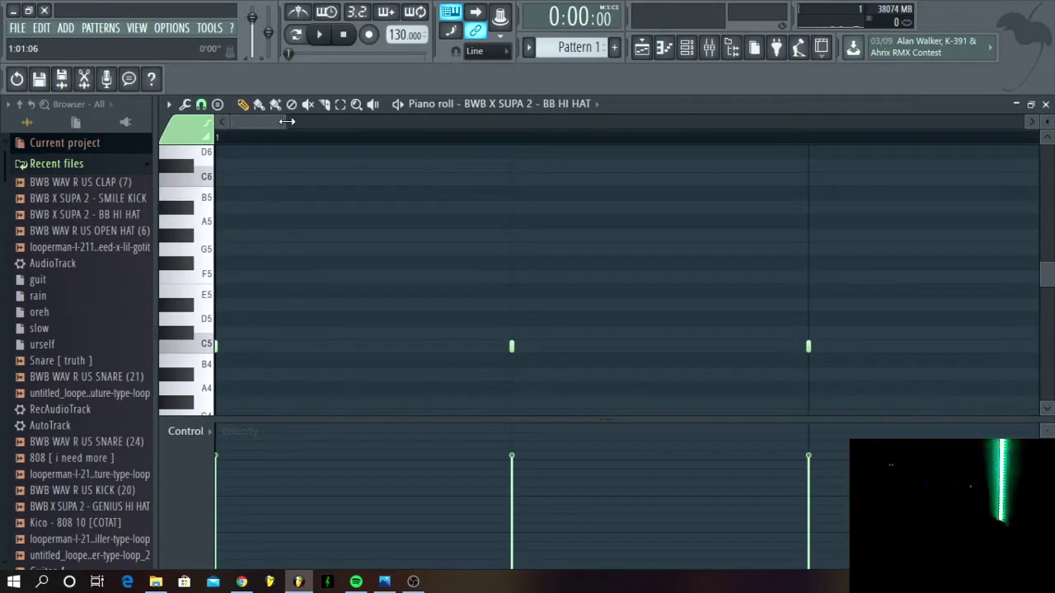
Select the hi-hat notes of bar 1 and duplicate them repeatedly through bar 8
drag(287, 121, 588, 123)
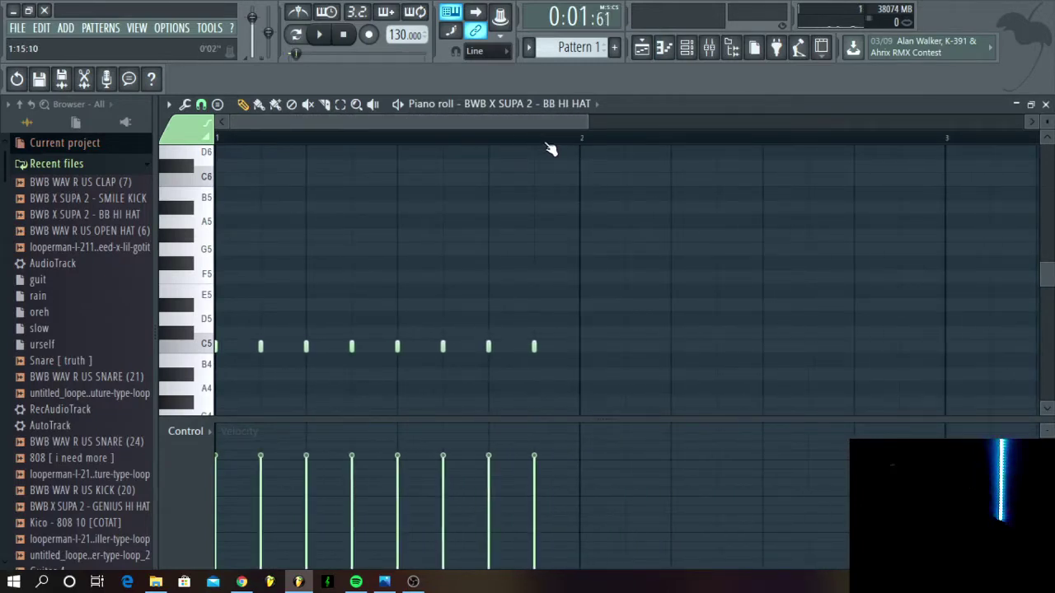
drag(582, 145, 163, 207)
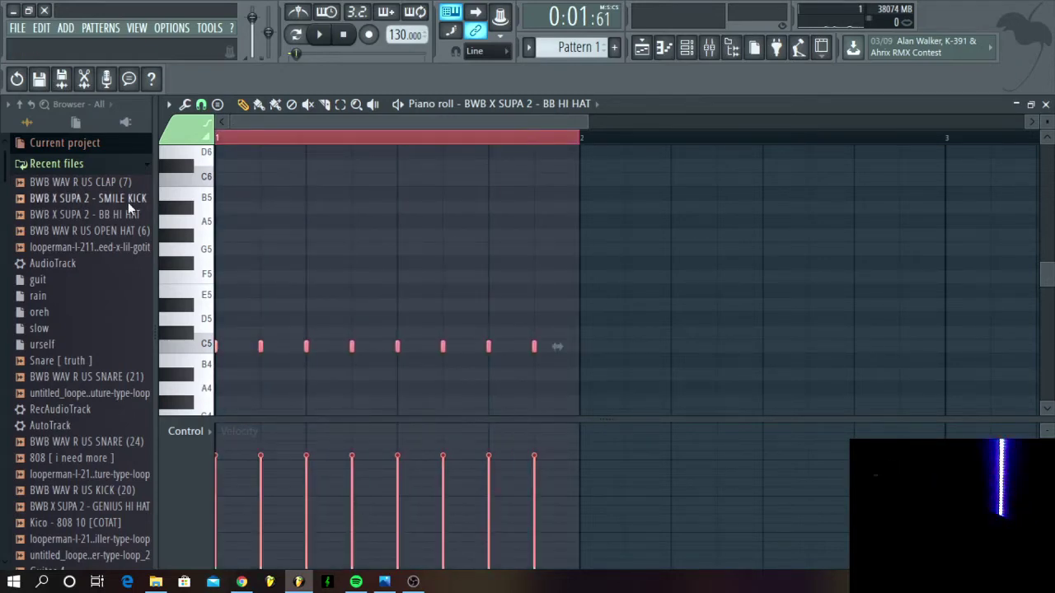
key(ctrl+b)
key(ctrl+b)
key(ctrl+b)
key(ctrl+b)
key(ctrl+b)
key(ctrl+b)
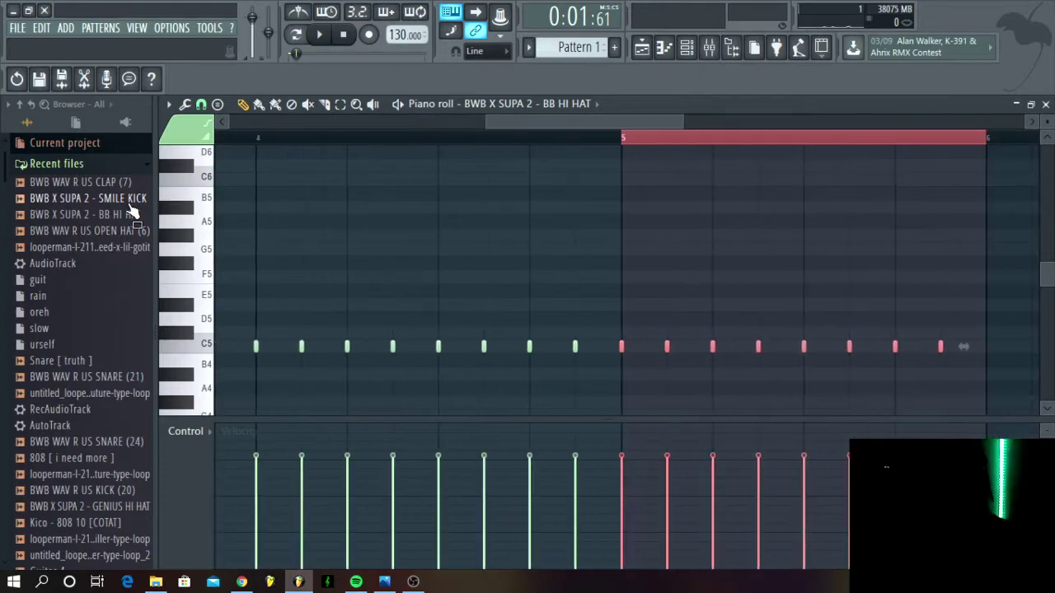
key(ctrl+b)
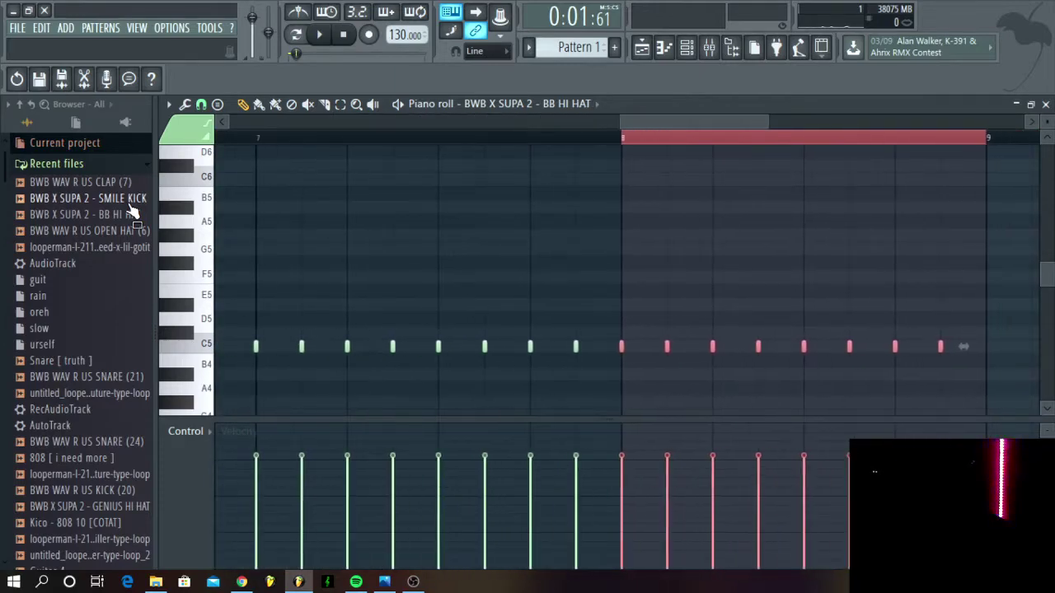
Play back the hi-hats and add three rising notes from A4 to B4 just before beat 3 of bar 1
key(space)
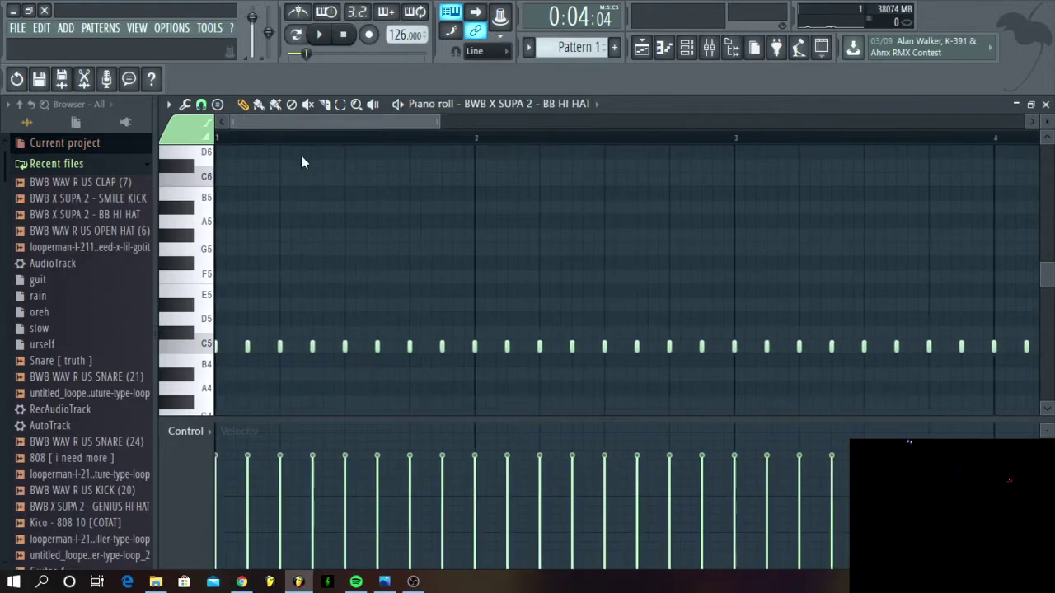
key(space)
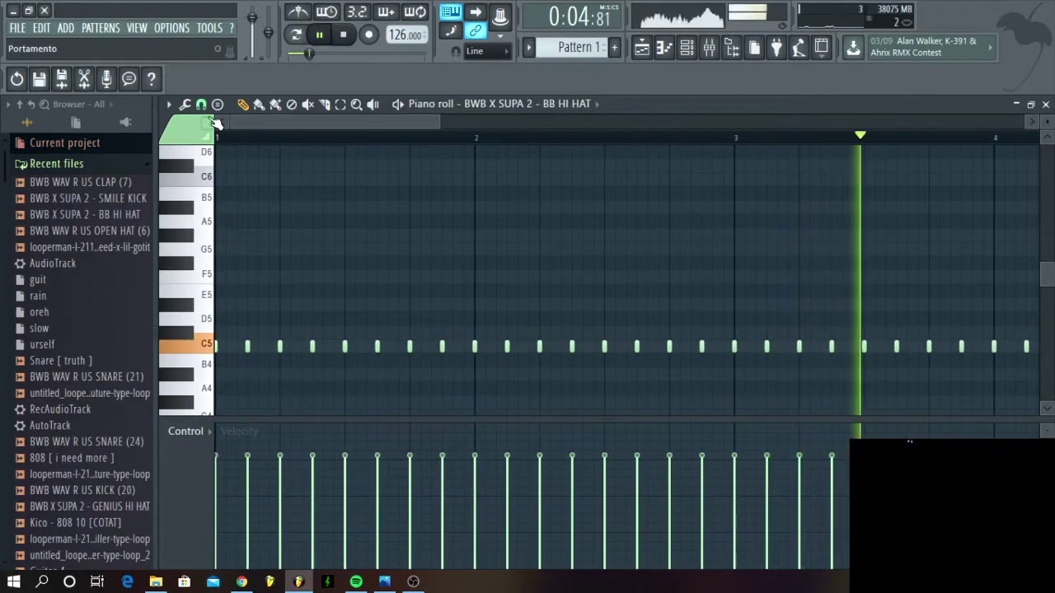
key(space)
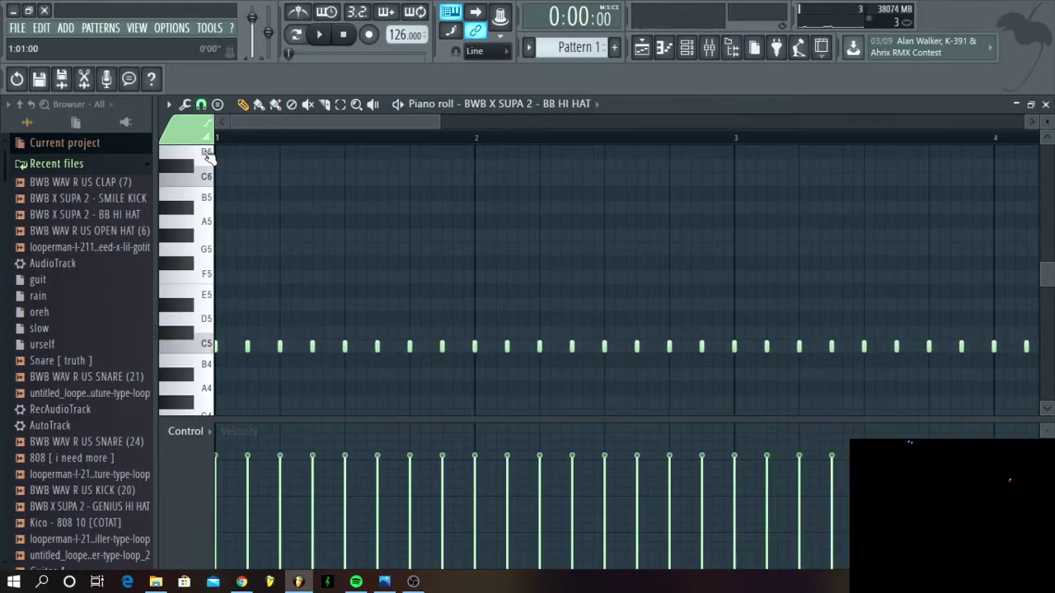
key(space)
scroll(421, 349, up, 2)
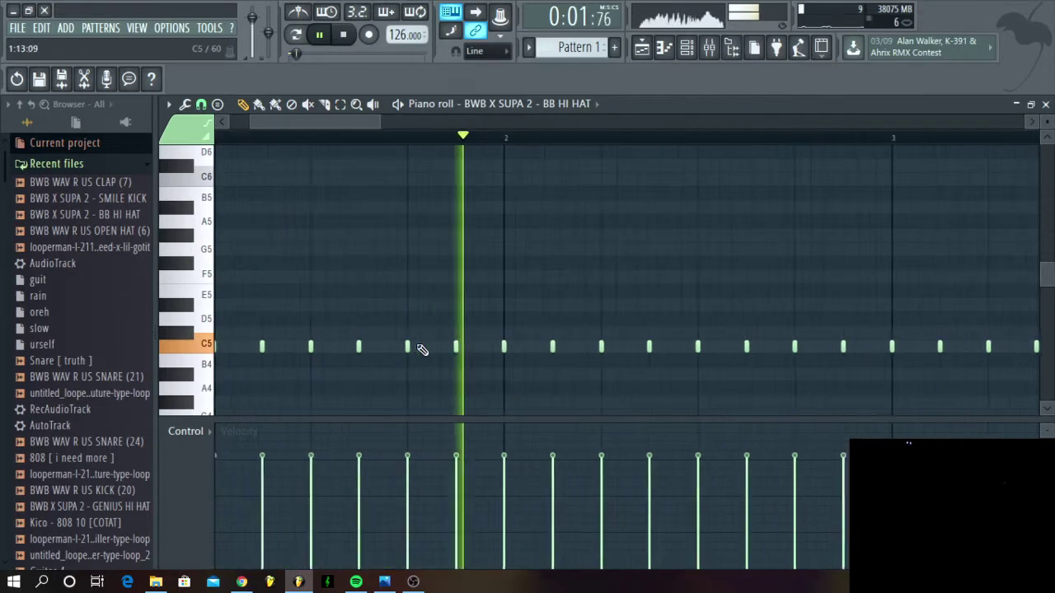
key(space)
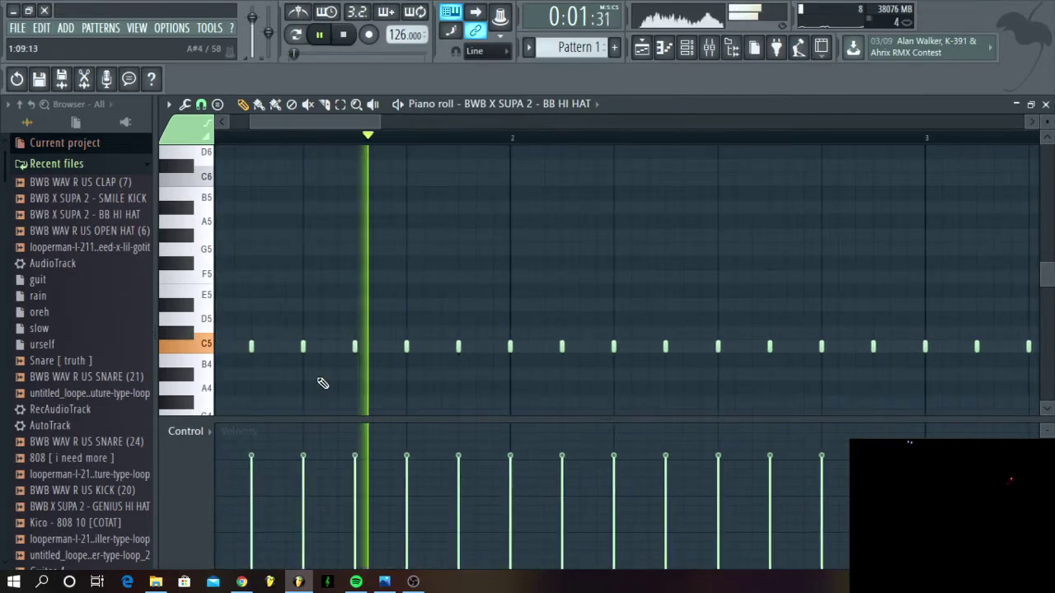
click(251, 388)
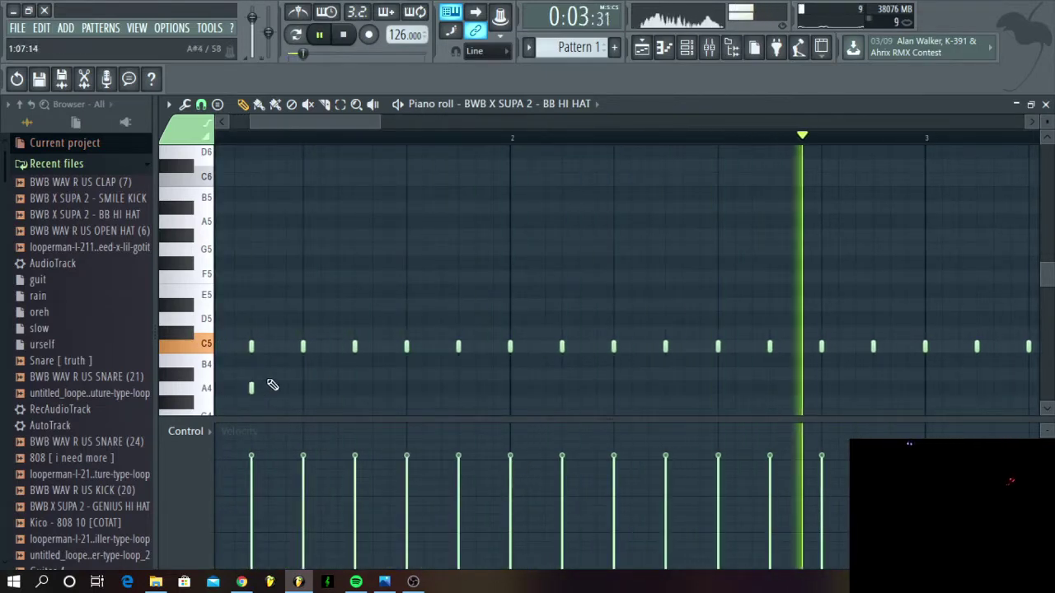
click(268, 375)
click(285, 363)
key(space)
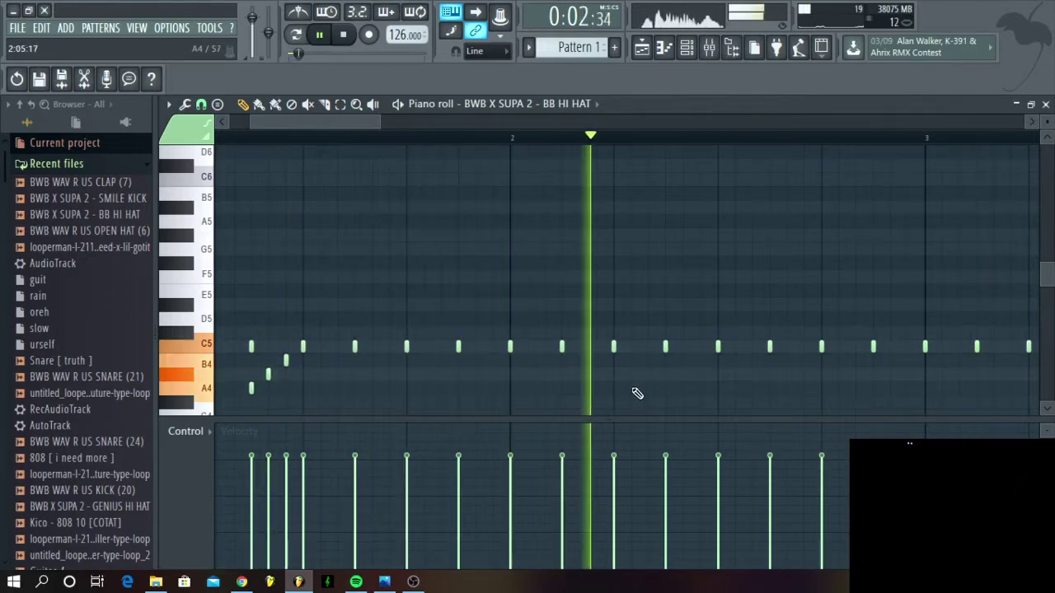
drag(381, 121, 569, 115)
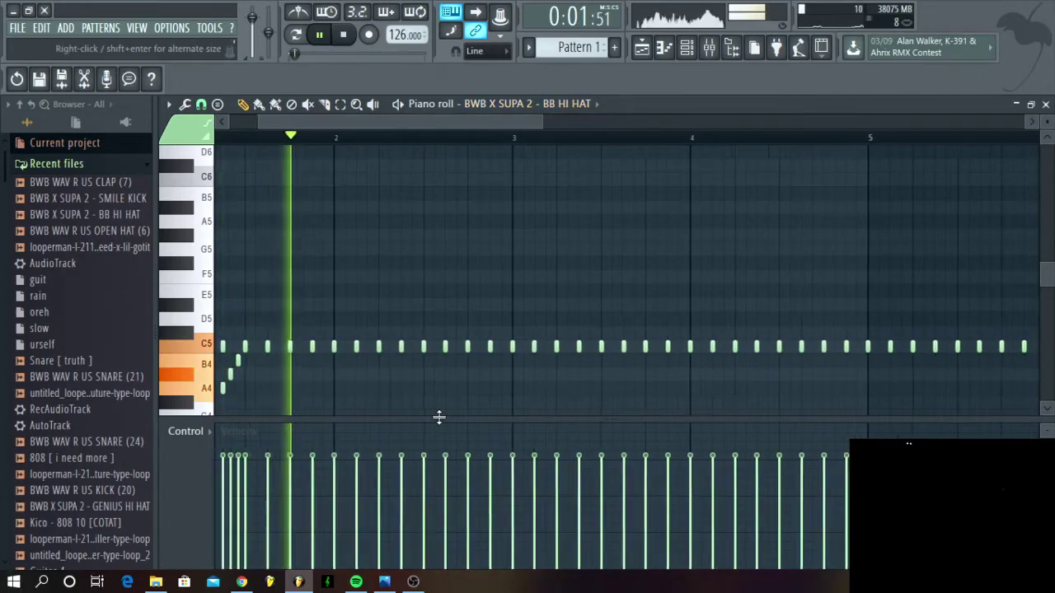
scroll(442, 418, up, 3)
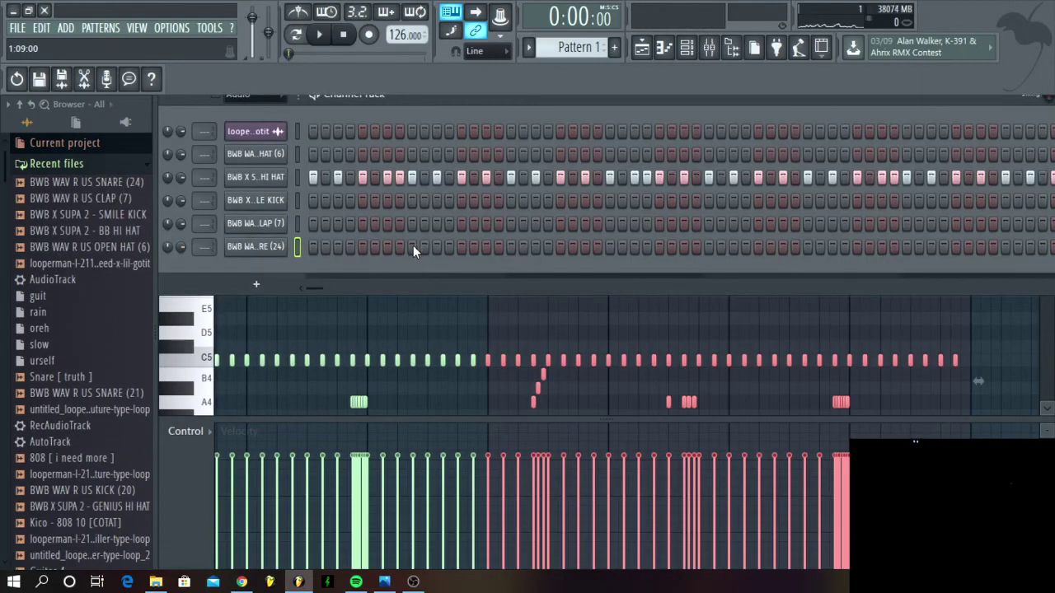
Place BWB WAV R US SNARE (24) hits on beat 3 of each of the first four bars during playback
click(412, 246)
key(space)
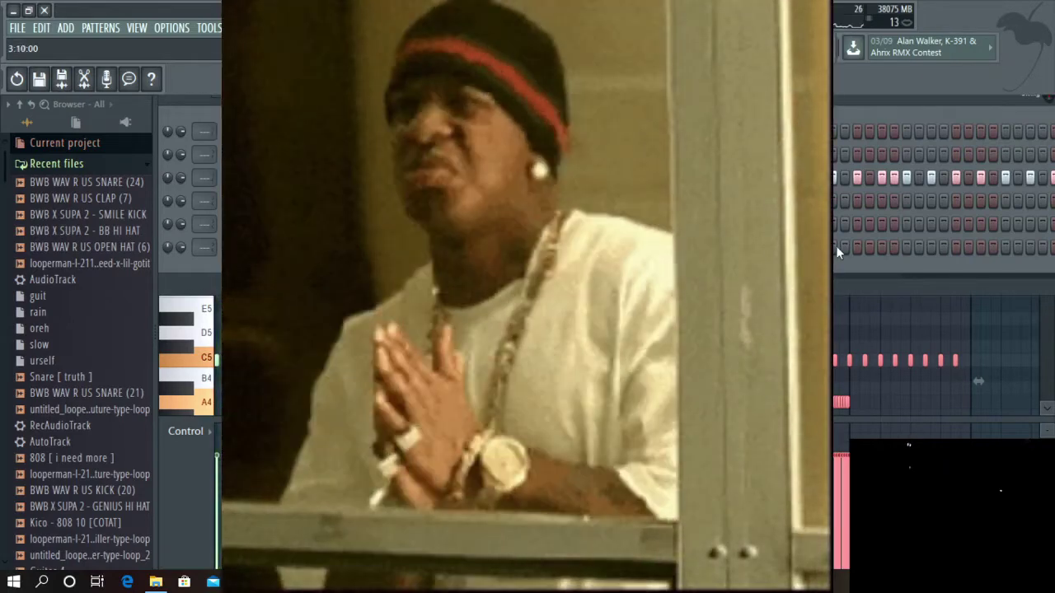
click(1004, 246)
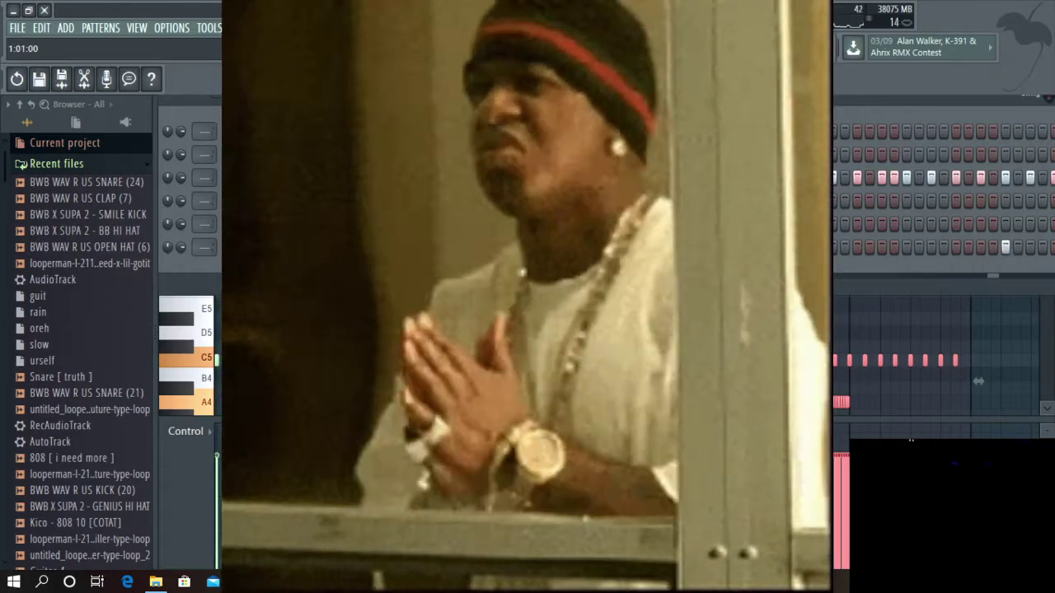
Open the SNARE (24) channel in the piano roll and duplicate its four-bar pattern into bars 5 to 8
right_click(360, 244)
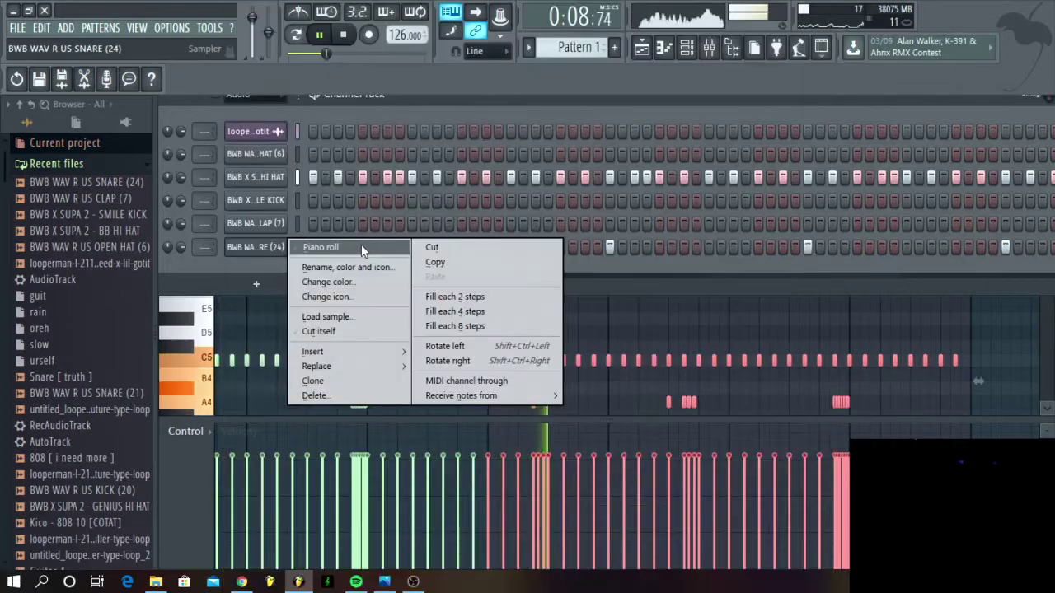
click(360, 244)
key(ctrl+a)
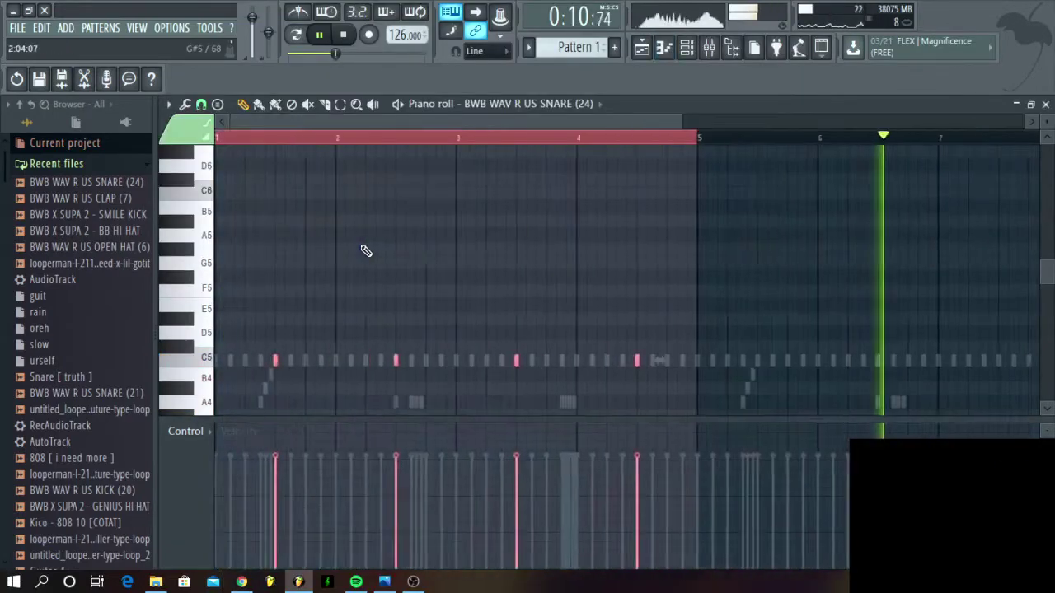
key(ctrl+b)
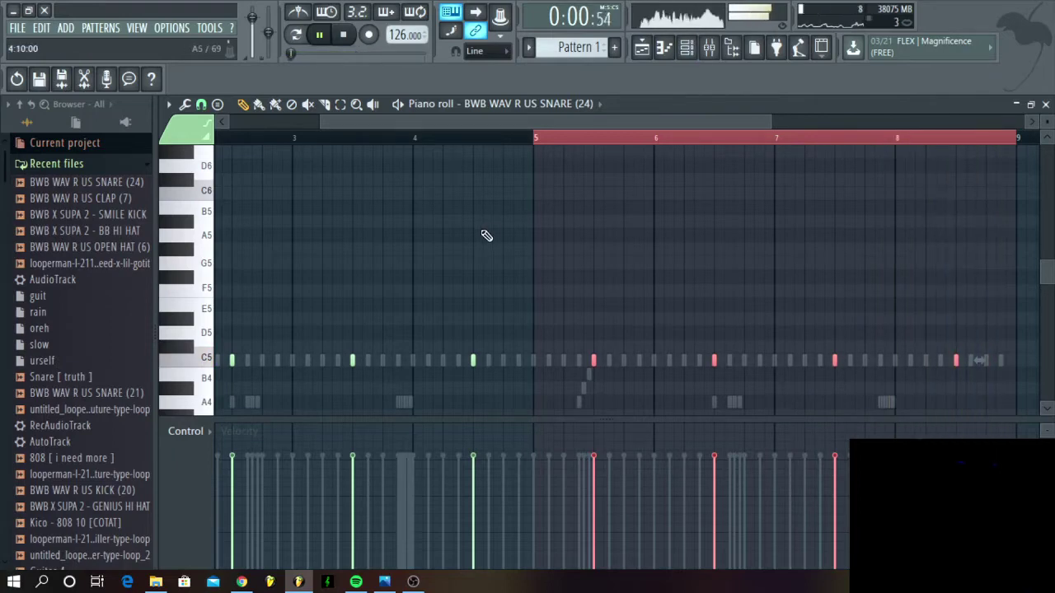
Replay the start of the snare pattern and add an extra C5 snare note on step 15 of bar 1
drag(319, 118, 107, 162)
scroll(290, 273, up, 3)
scroll(290, 273, up, 2)
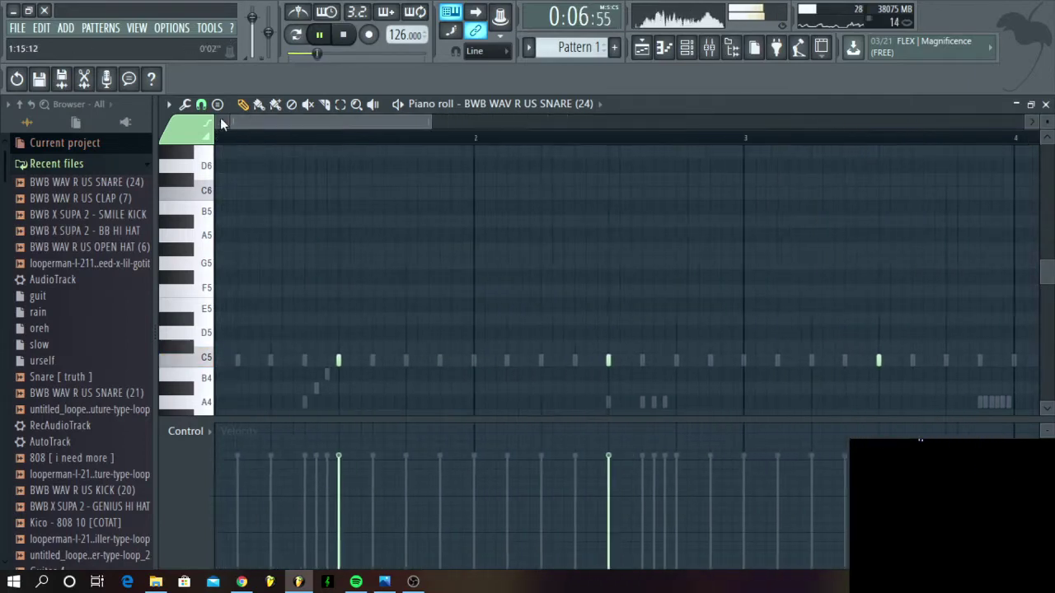
key(space)
click(417, 359)
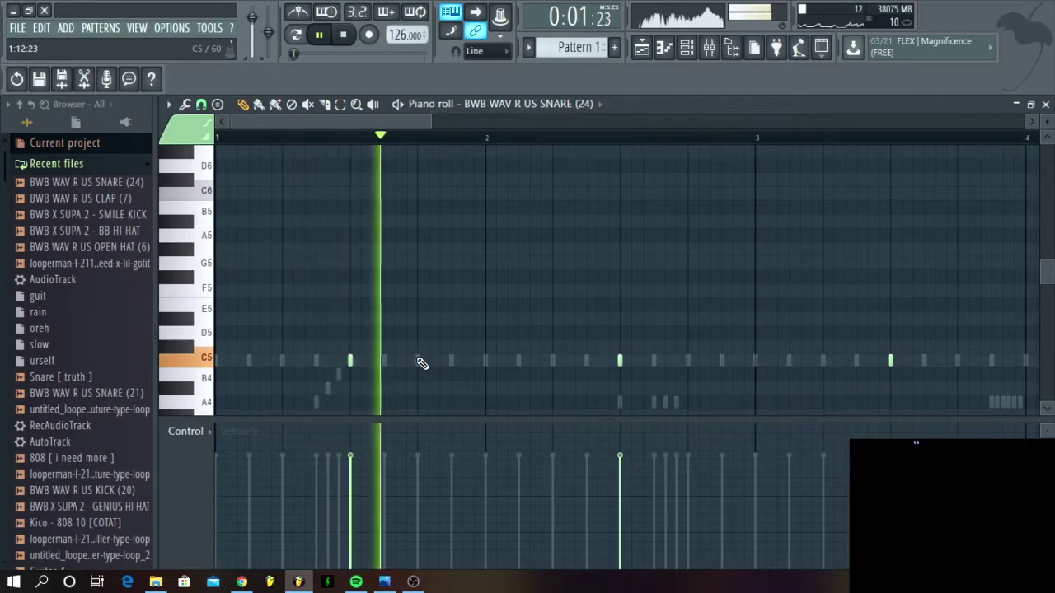
key(space)
key(space)
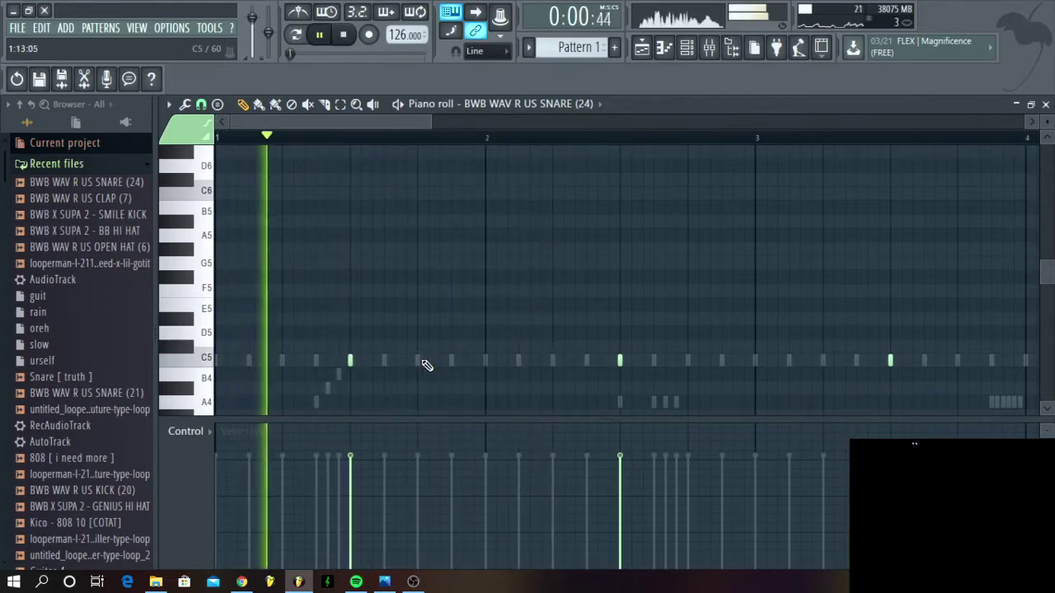
click(452, 360)
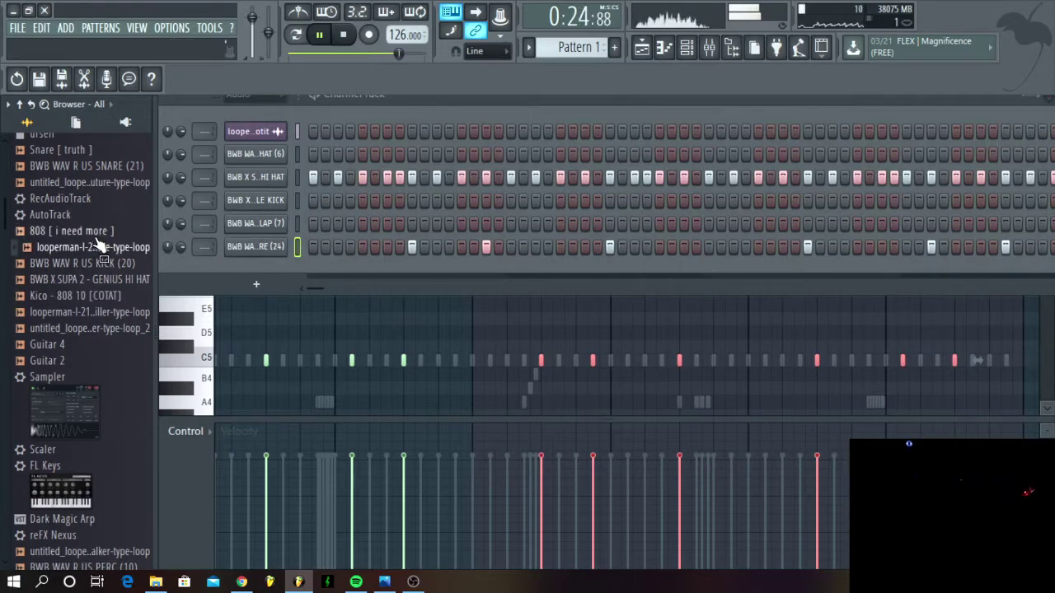
Add 808 [ i need more ] as a new channel, make it cut itself and place hits on steps 1 and 33
drag(218, 266, 226, 269)
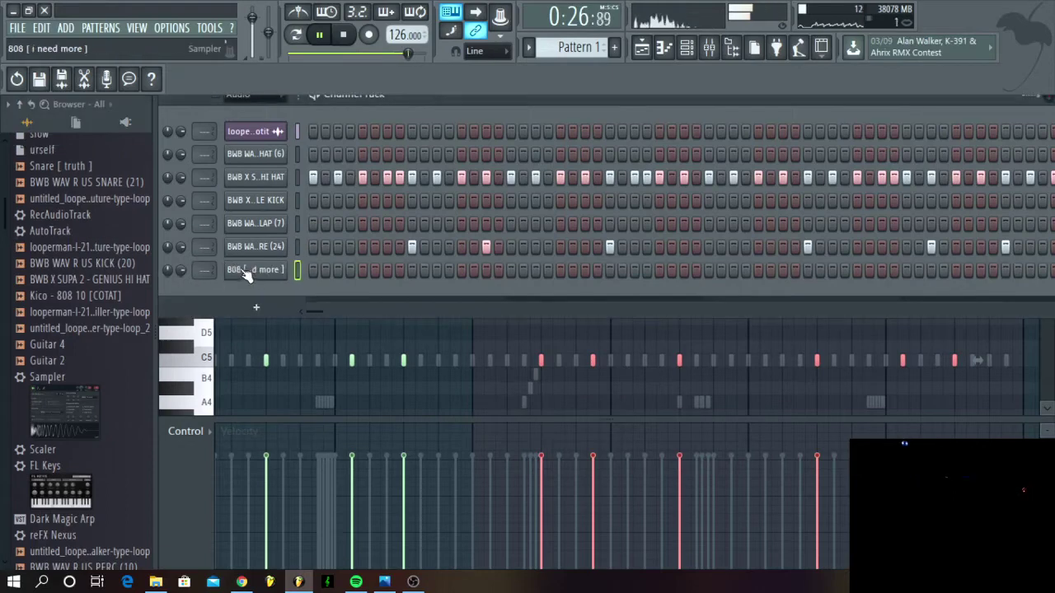
right_click(242, 270)
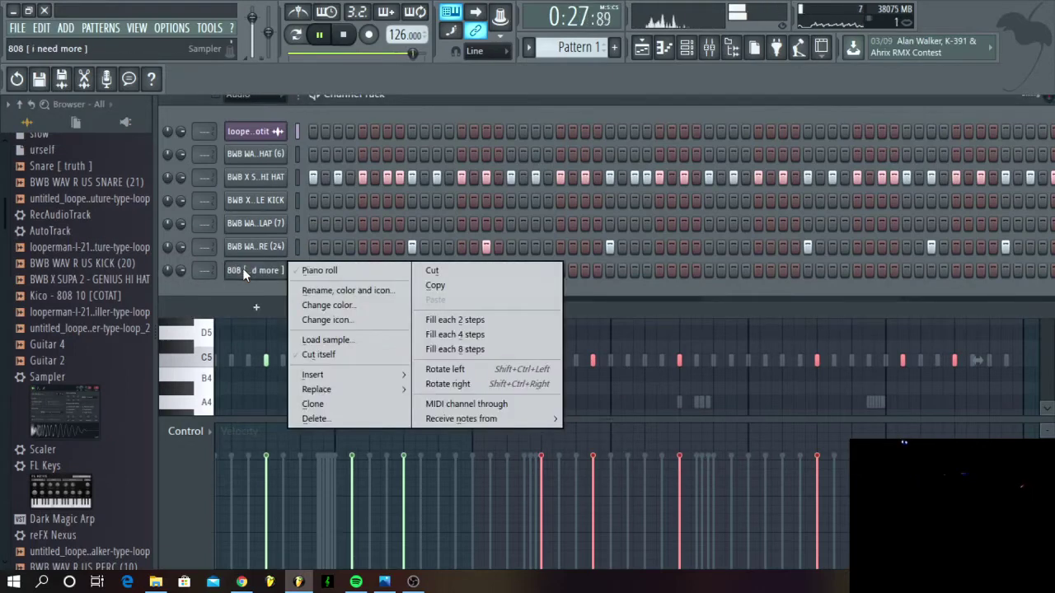
click(322, 355)
click(313, 270)
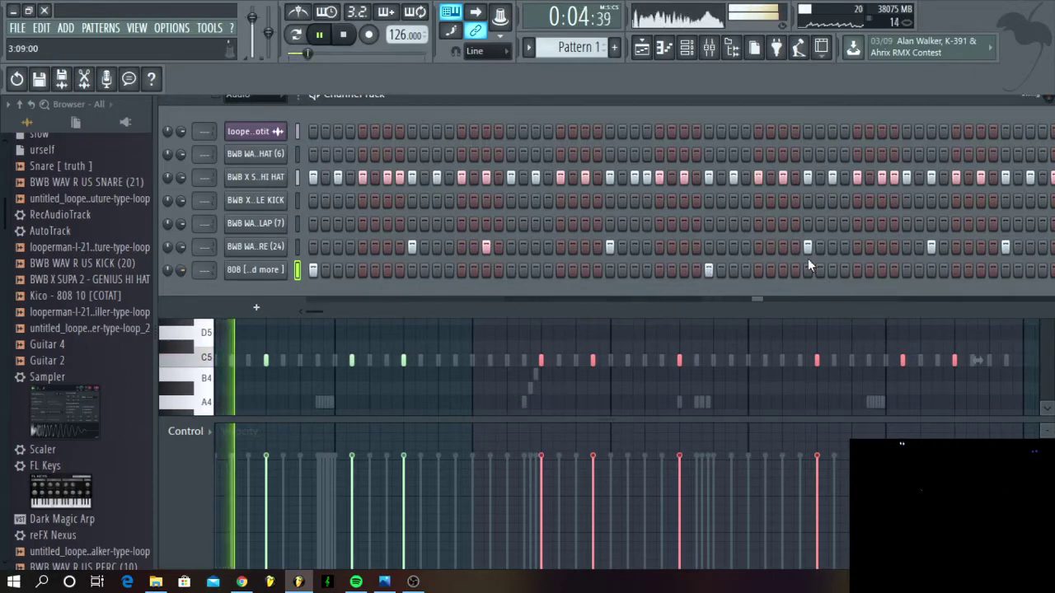
Open the 808 [ i need more ] channel's miscellaneous settings, stop playback and set its root note to C4
right_click(262, 273)
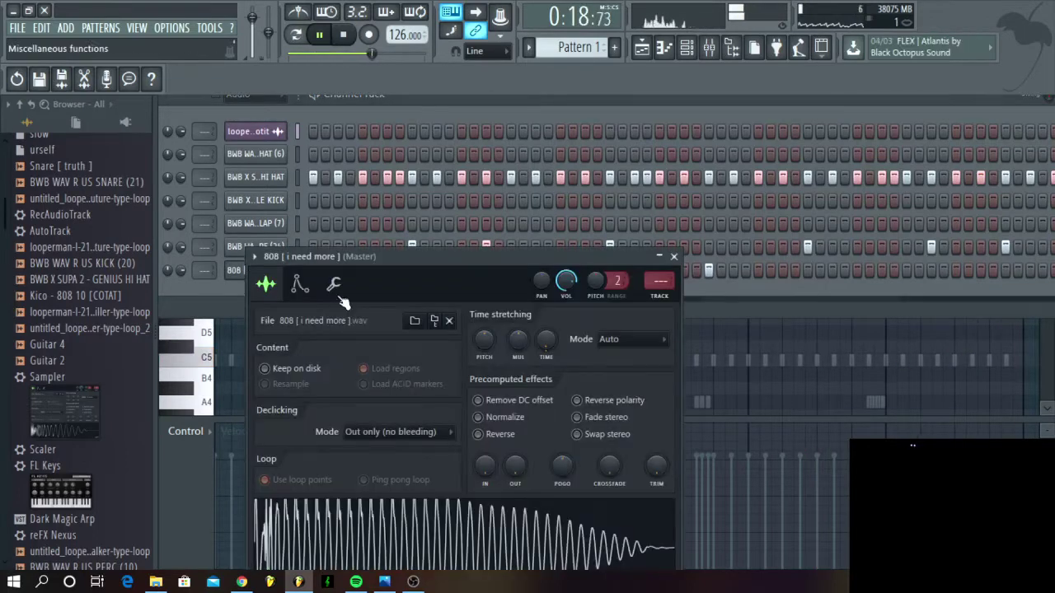
click(334, 286)
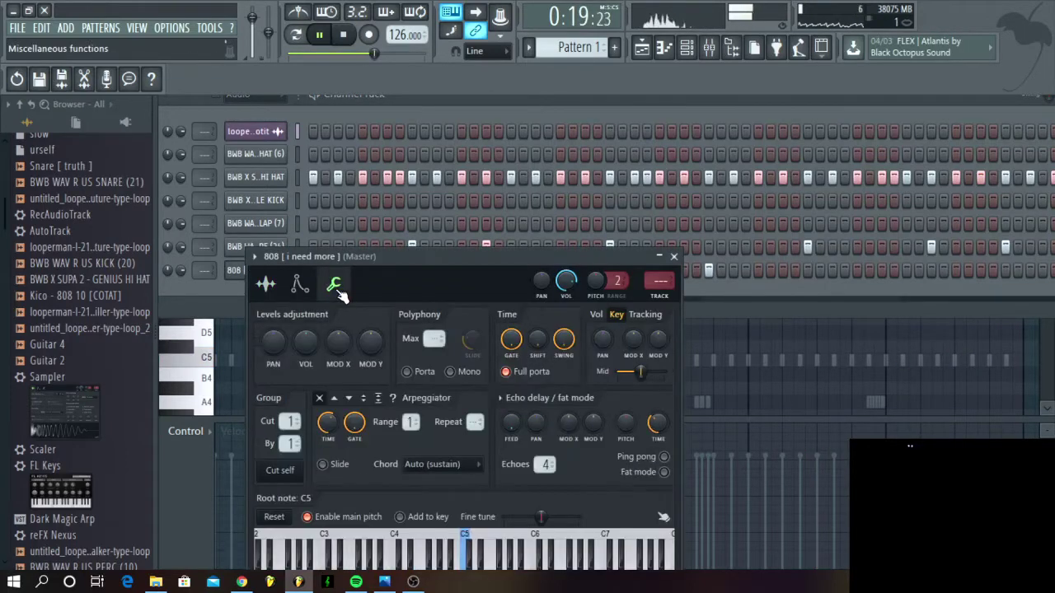
click(358, 246)
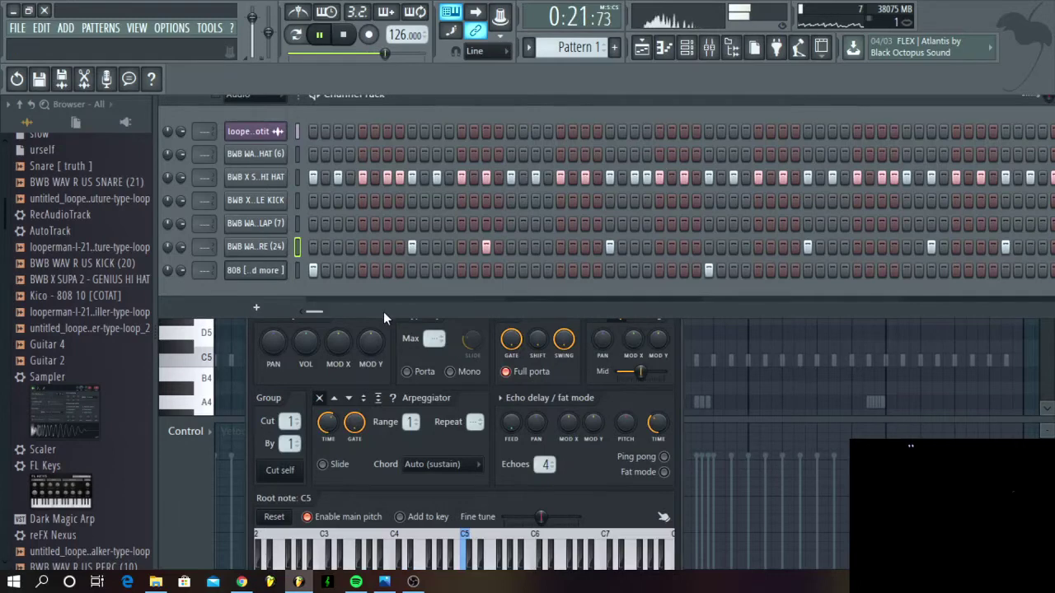
click(399, 341)
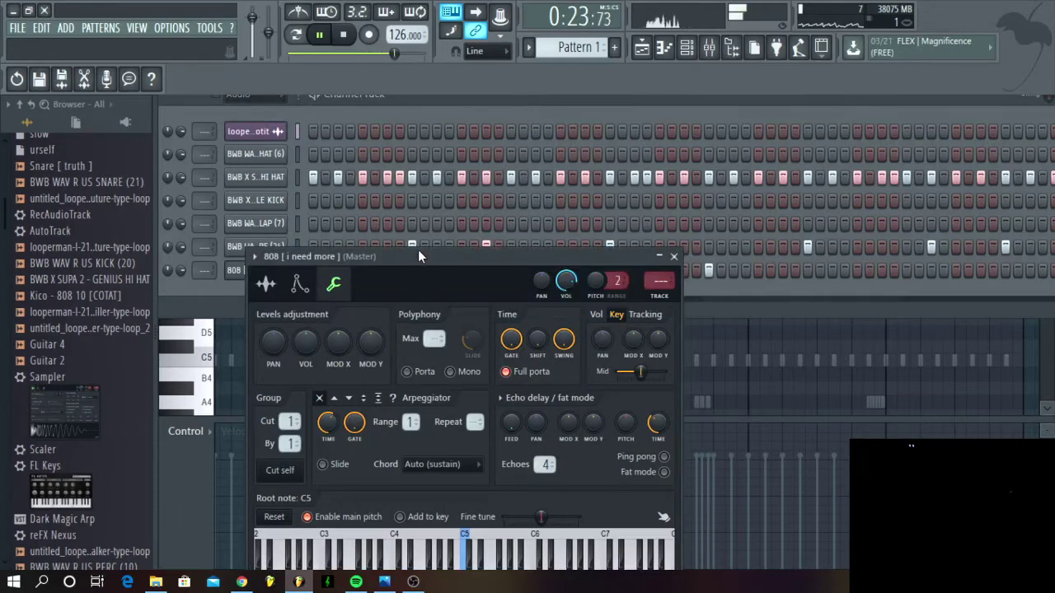
drag(418, 256, 406, 104)
key(space)
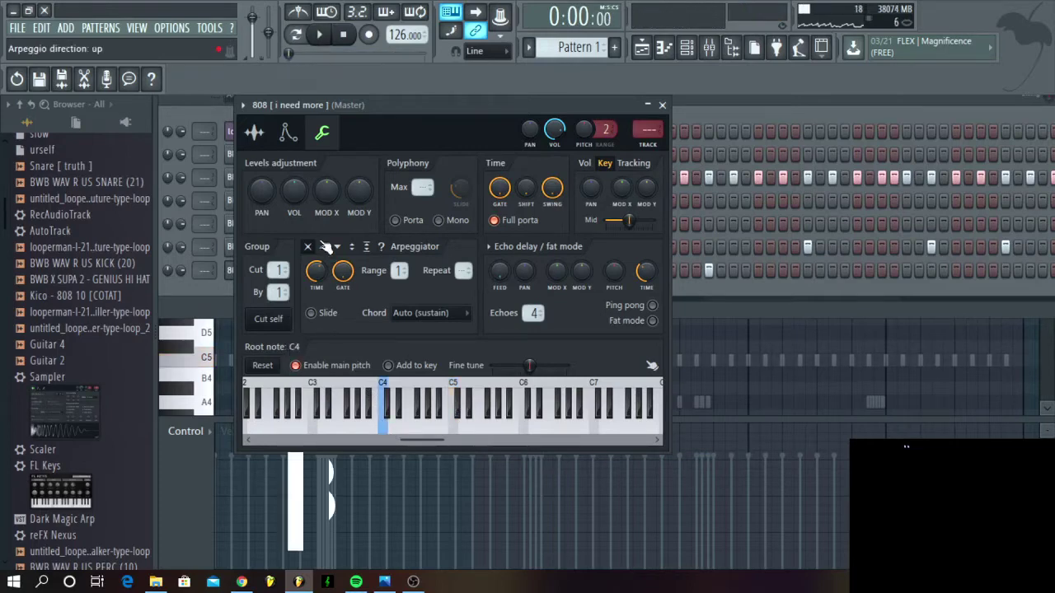
Set the 808 sample's time stretching mode to Resample and its stretch time to (none)
click(254, 133)
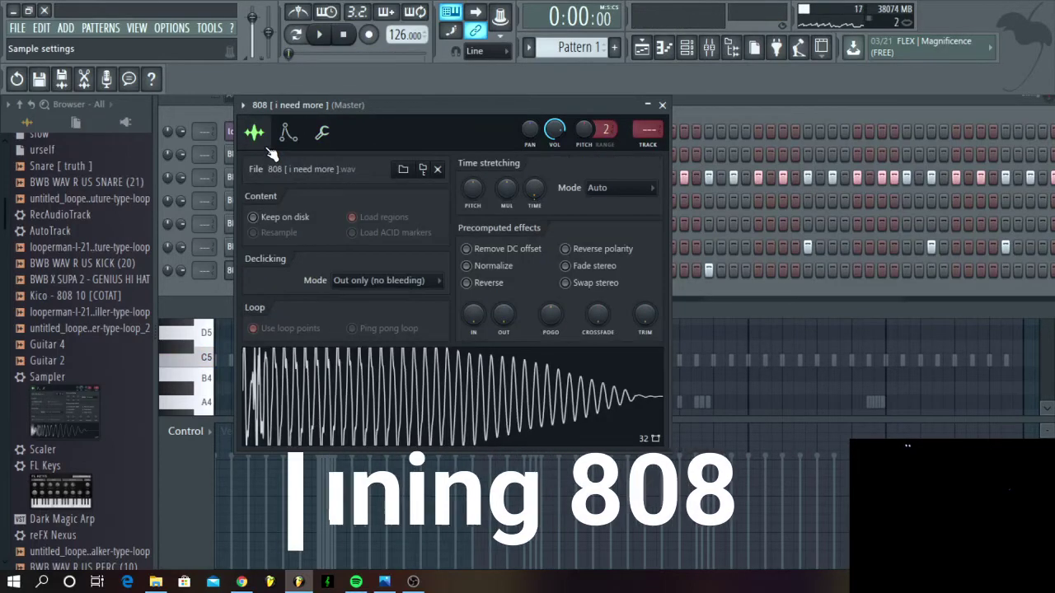
click(651, 191)
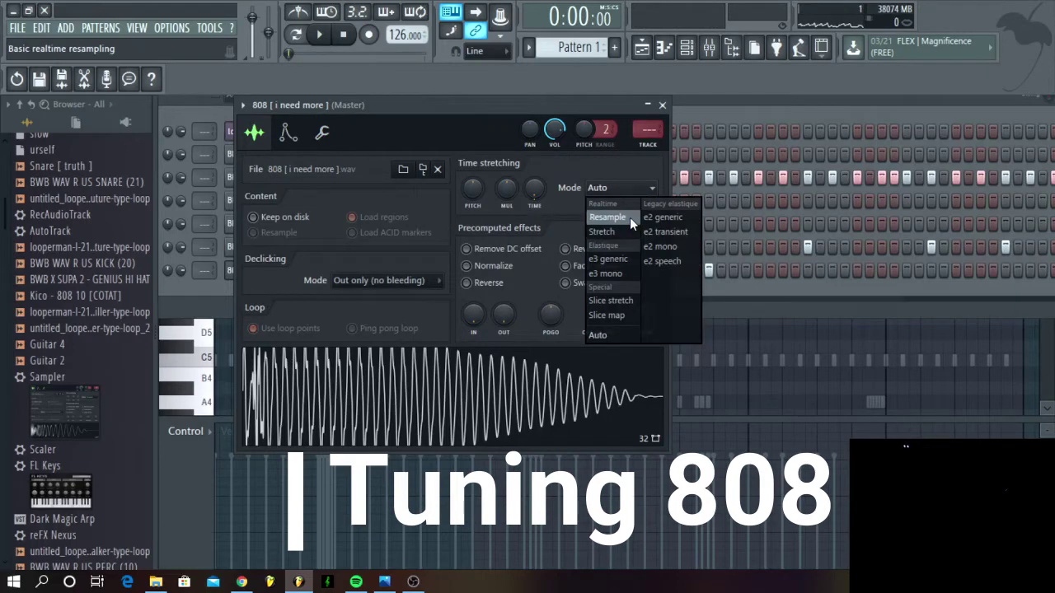
click(629, 217)
right_click(543, 186)
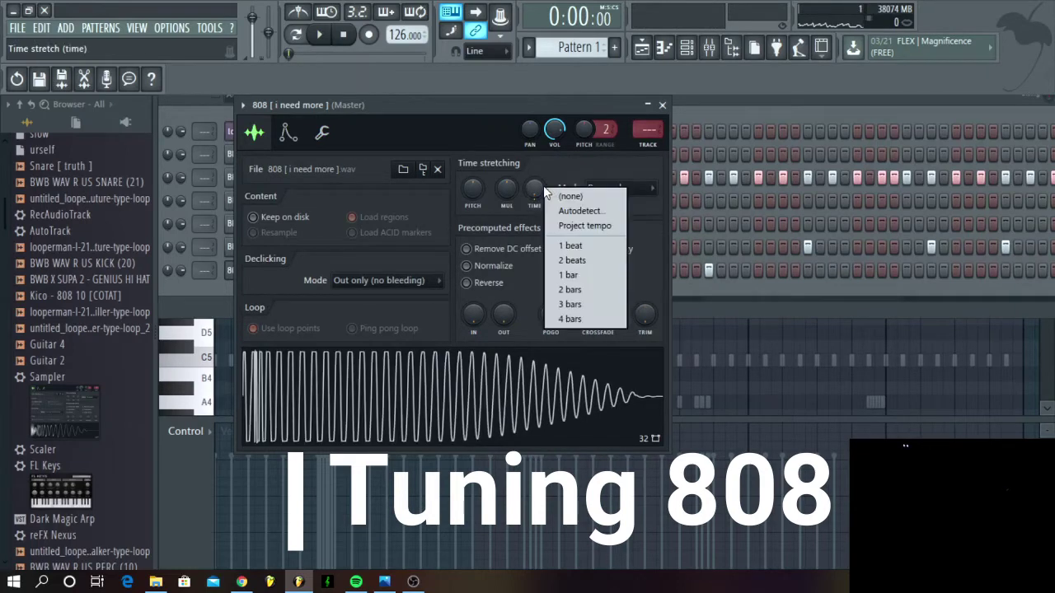
click(601, 195)
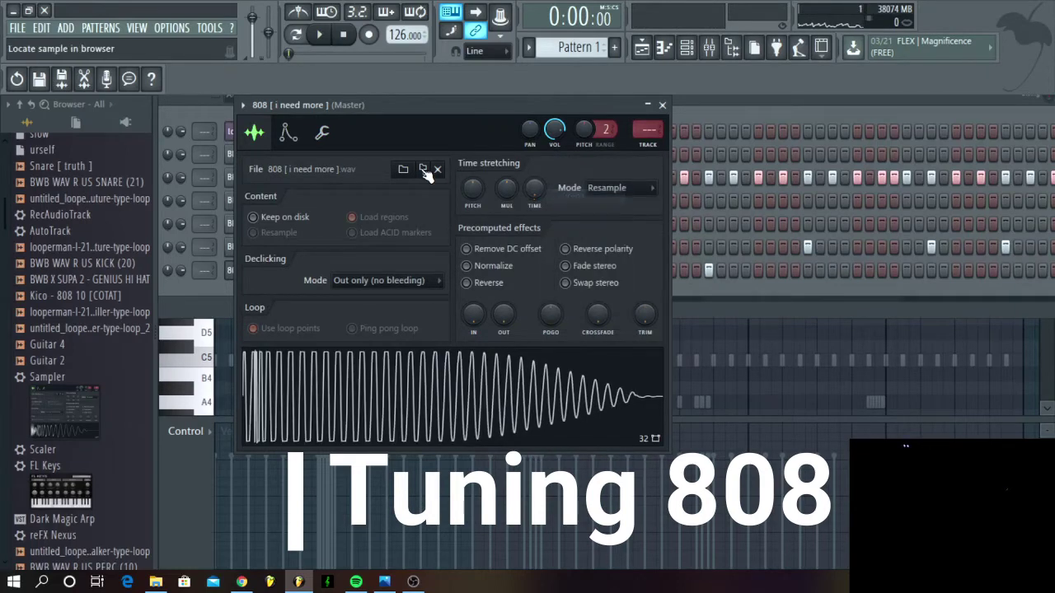
click(323, 134)
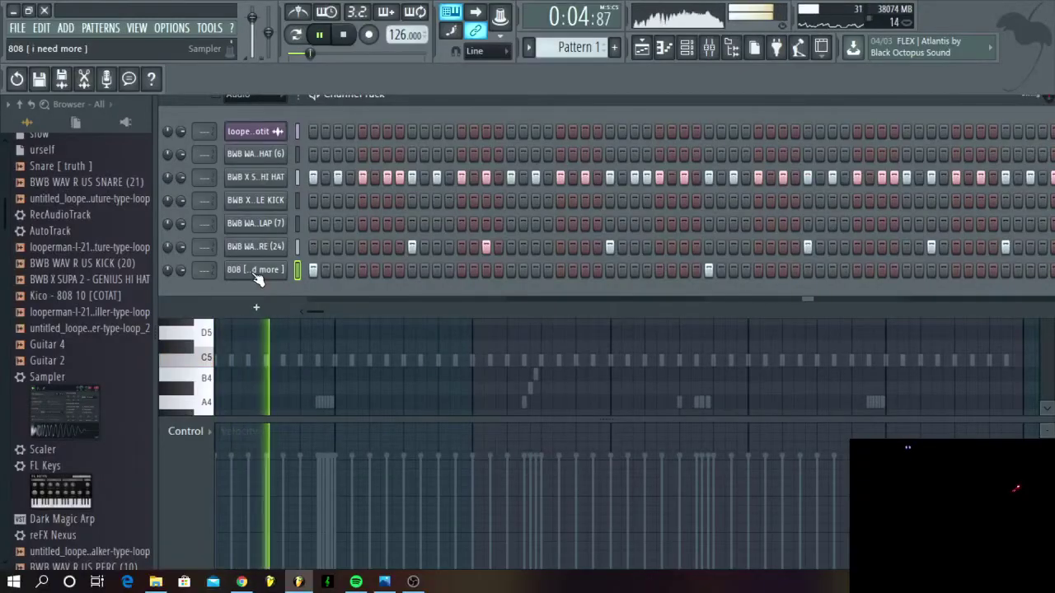
Open the 808 [ i need more ] channel in the piano roll and examine its notes across the eight bars during playback
right_click(255, 272)
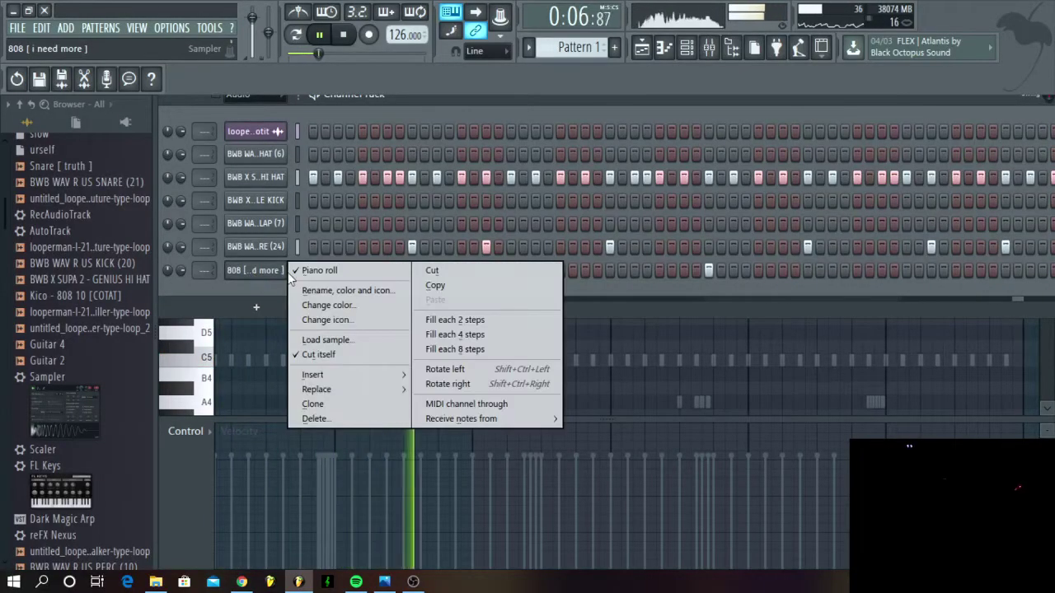
click(246, 291)
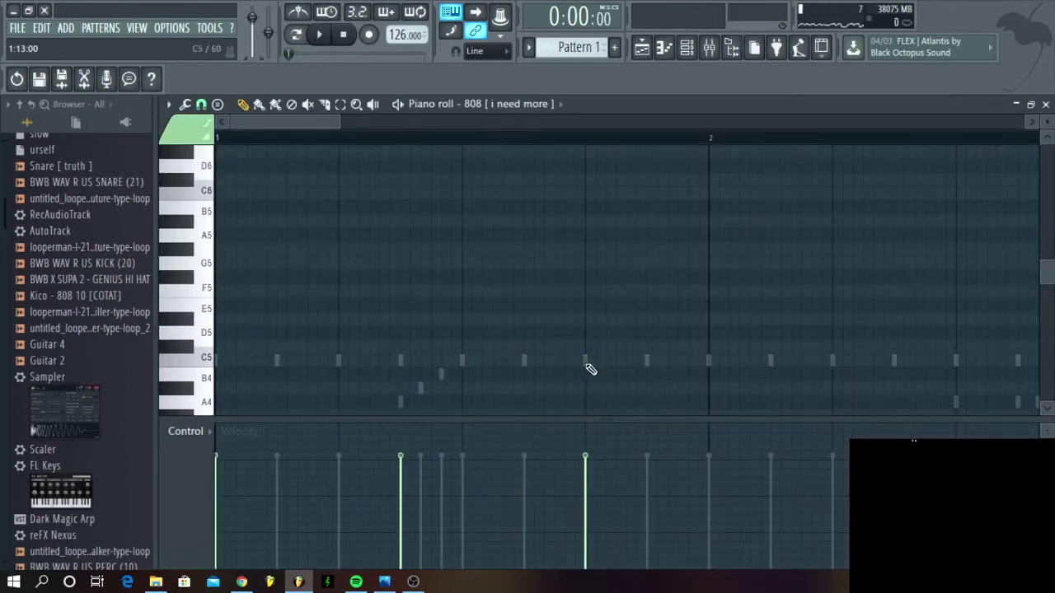
scroll(591, 368, up, 15)
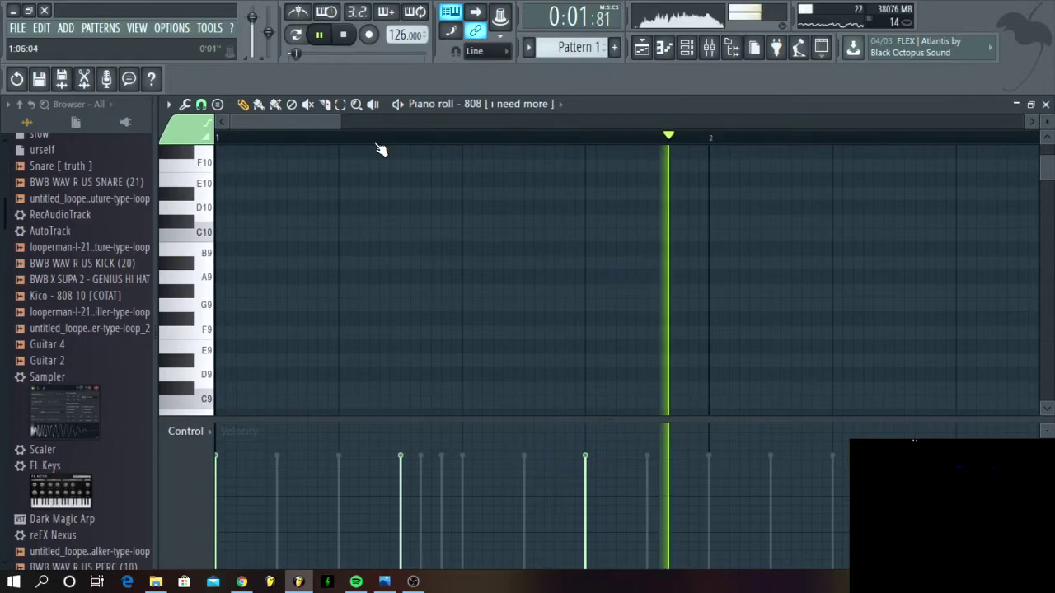
drag(343, 122, 746, 122)
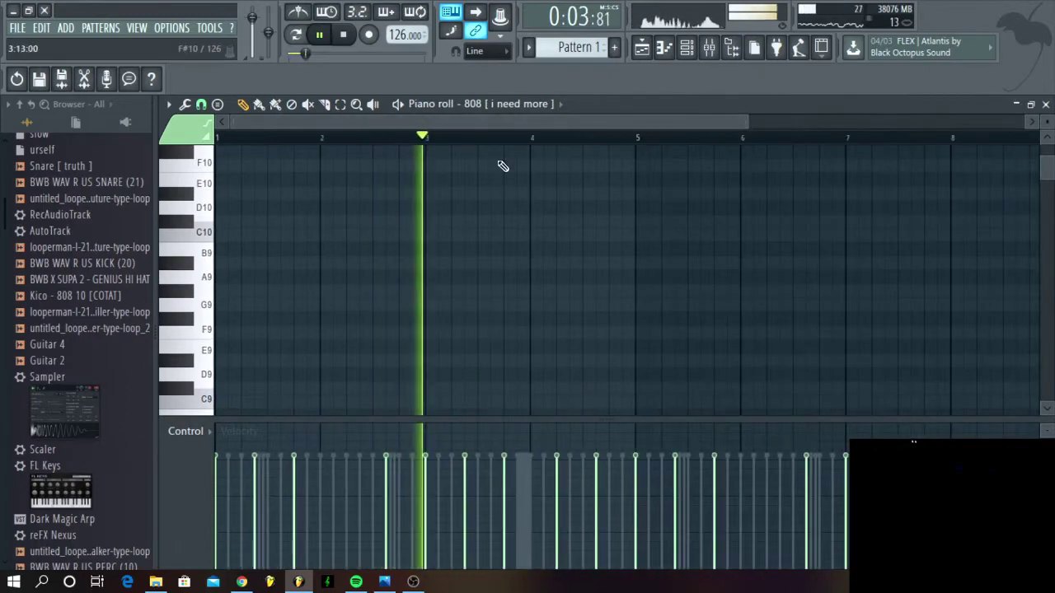
scroll(492, 172, down, 2)
scroll(492, 173, down, 10)
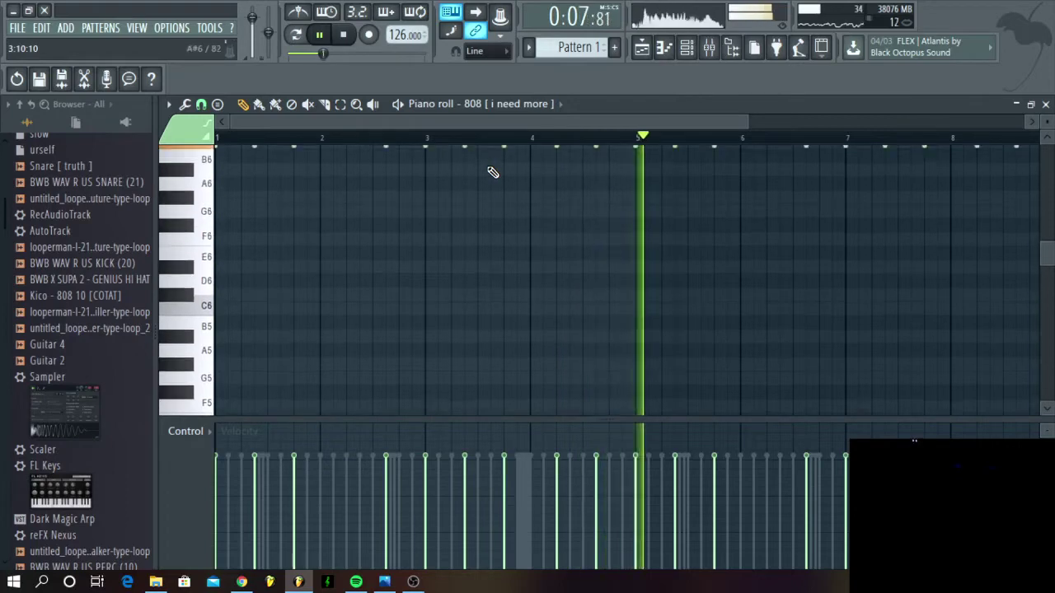
scroll(492, 172, up, 3)
scroll(492, 172, down, 1)
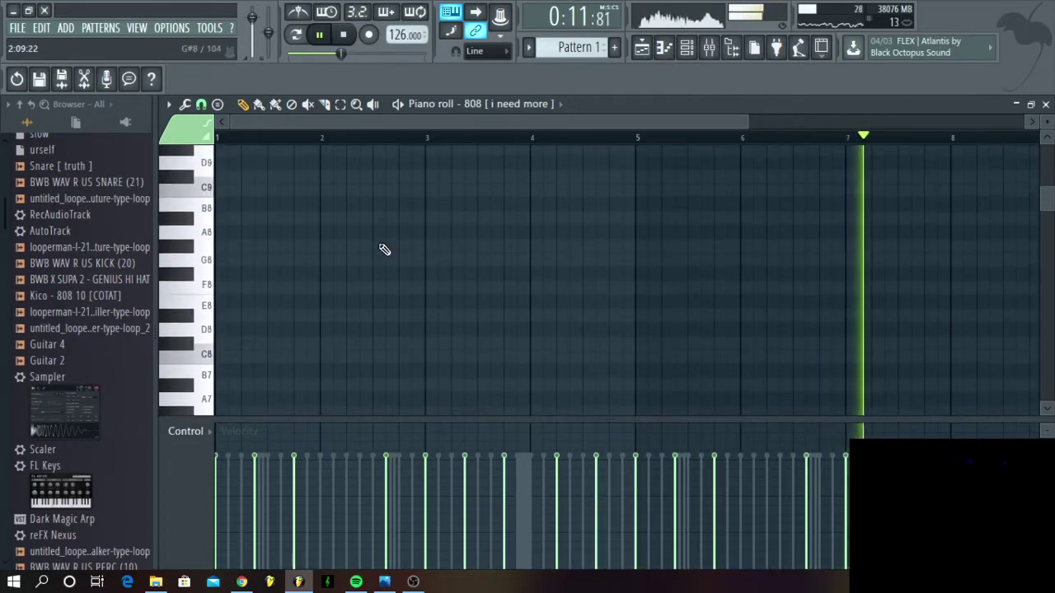
scroll(384, 249, up, 2)
scroll(384, 249, down, 1)
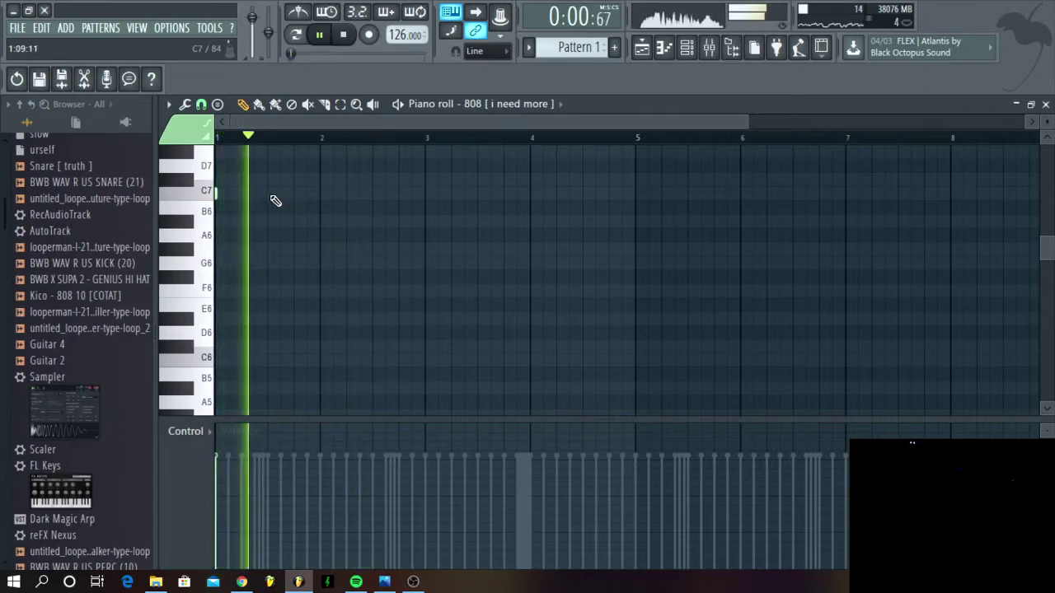
Add C7 808 notes on steps 7 and 13 of bar 1 and step 5 of bar 2, replaying to check
click(346, 193)
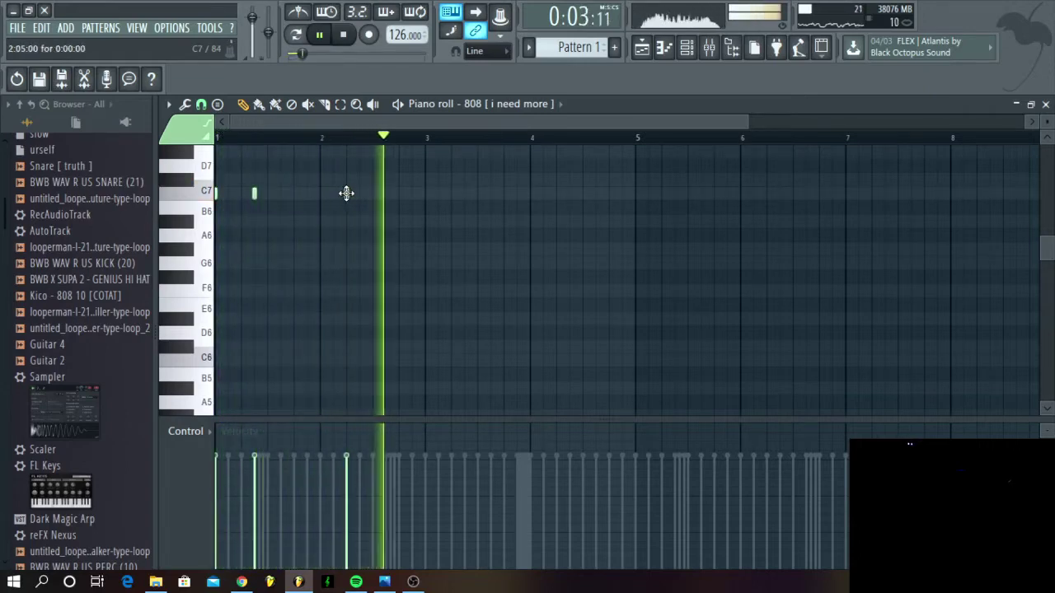
key(space)
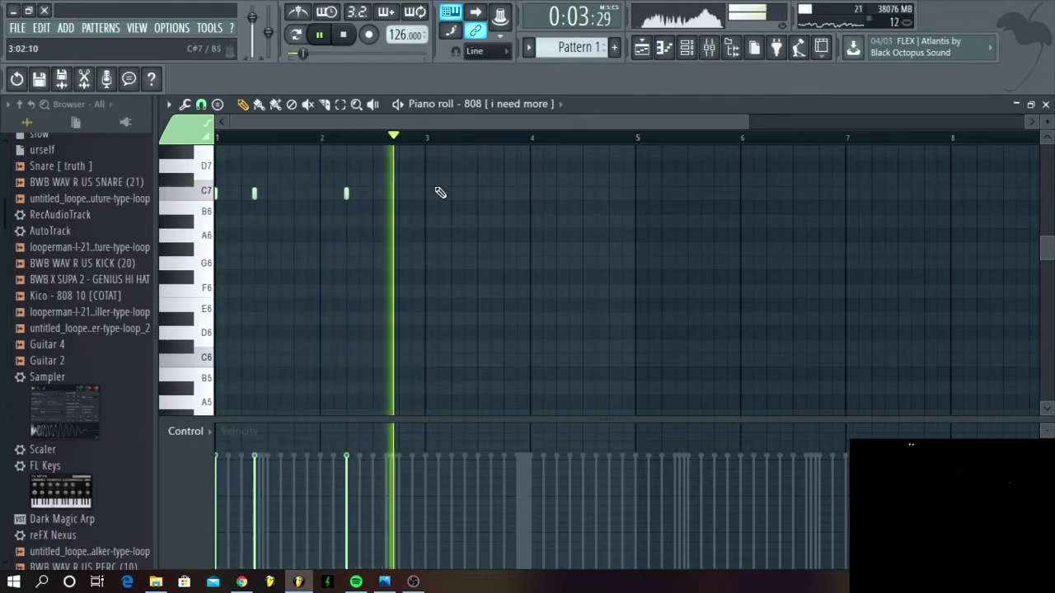
key(space)
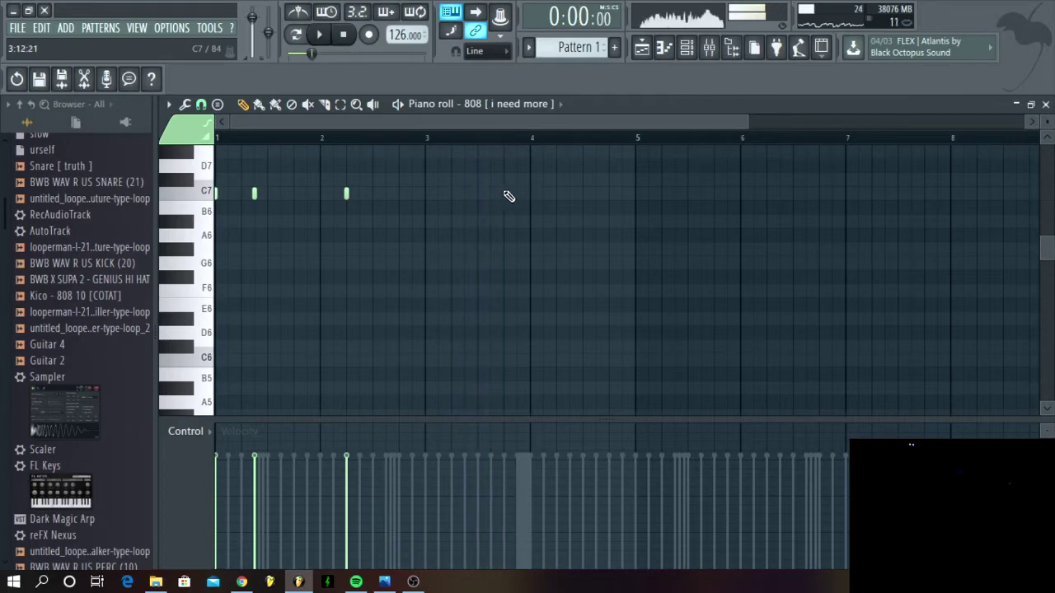
double_click(297, 194)
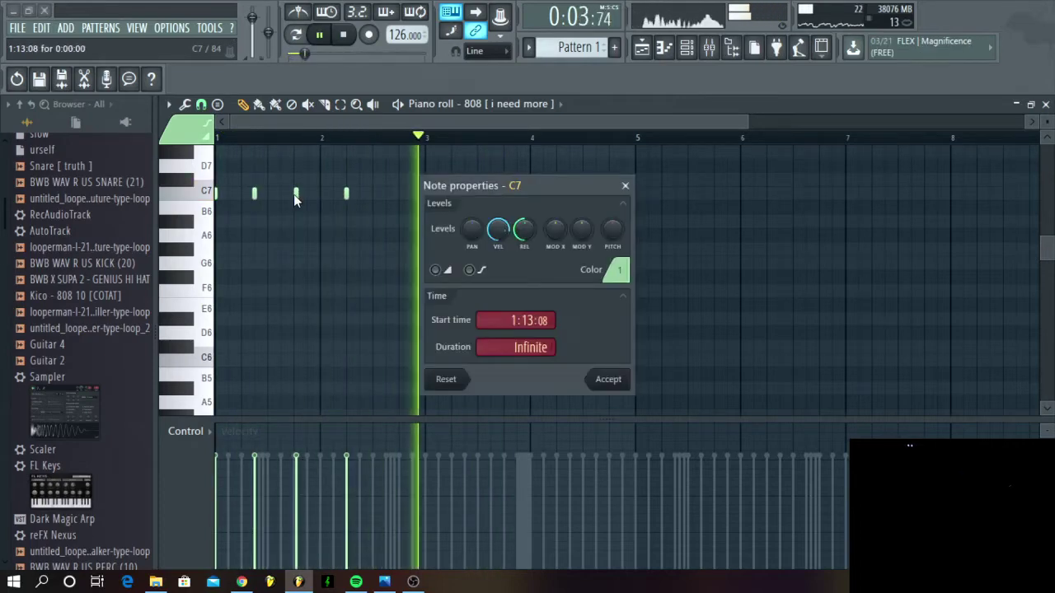
key(Escape)
key(space)
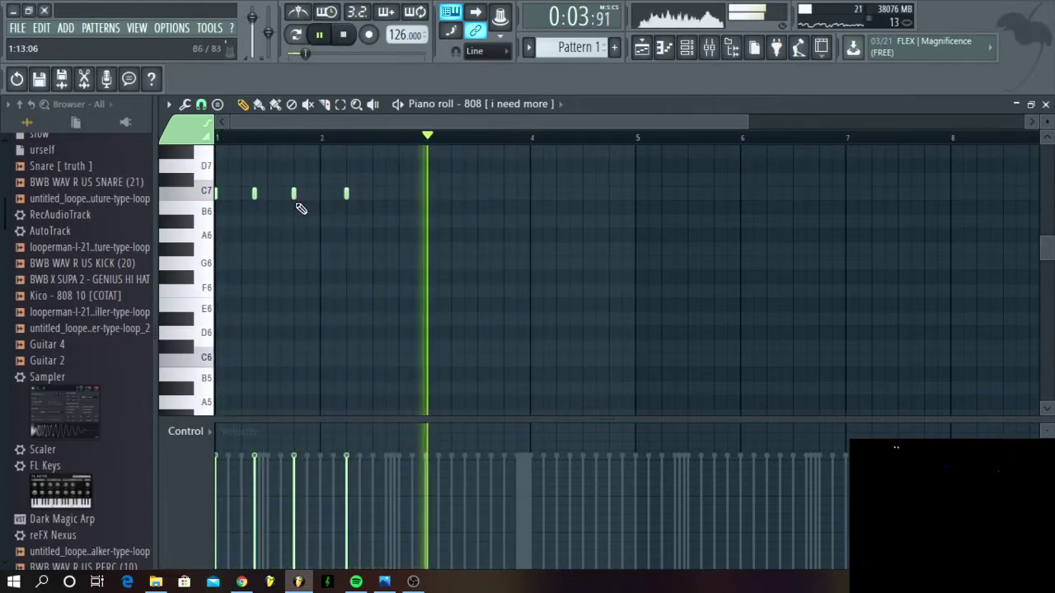
Lower the 808 note on step 13 of bar 1 to G6 and delete the note in bar 2
drag(294, 195, 293, 267)
key(space)
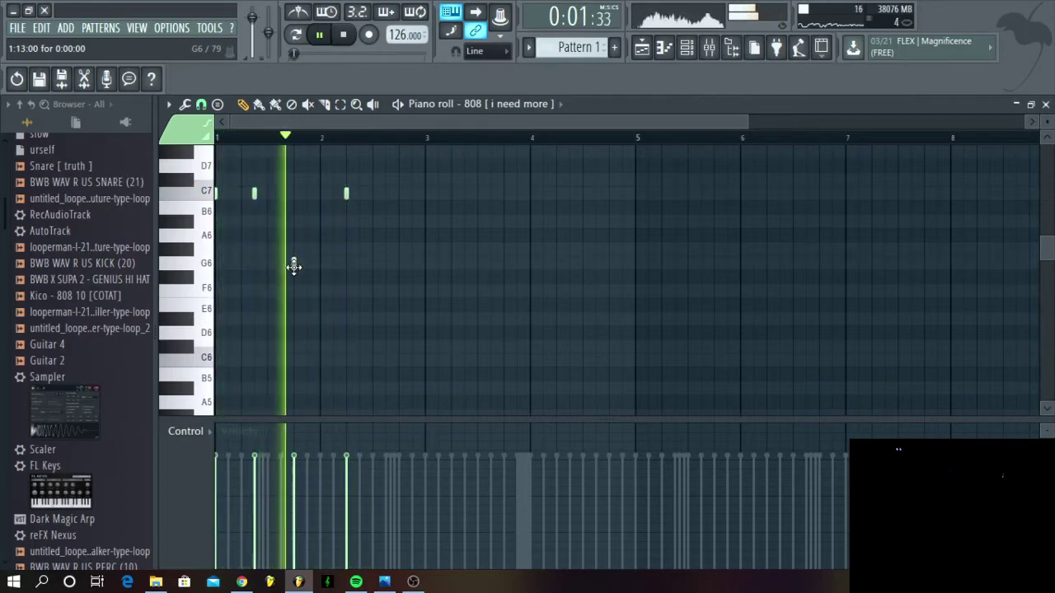
right_click(347, 193)
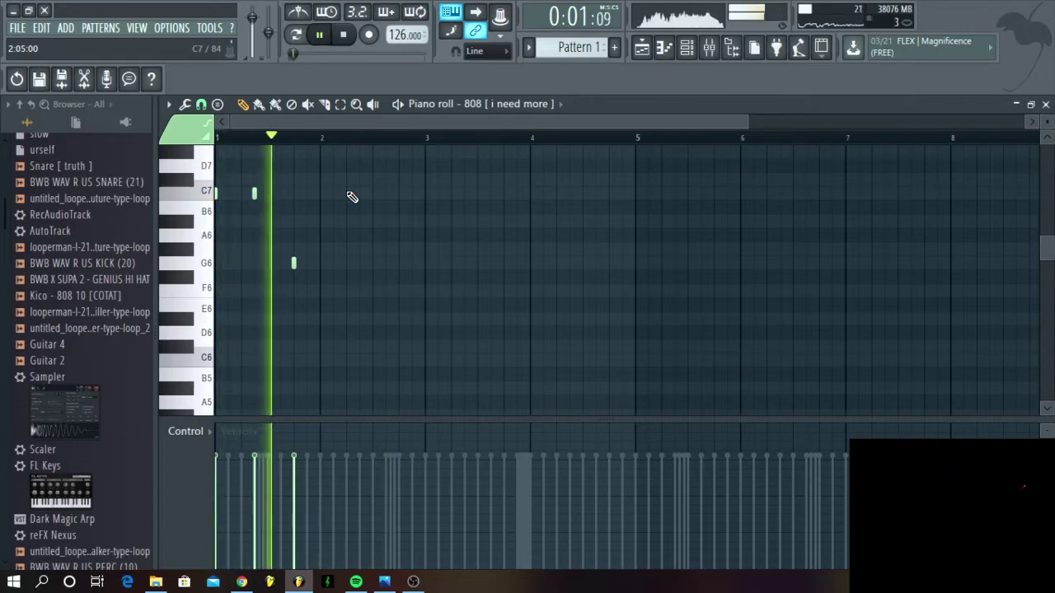
Repeat the 808 phrase in bar 3 with C7 notes on steps 1 and 7 and a G6 note on step 13
click(424, 192)
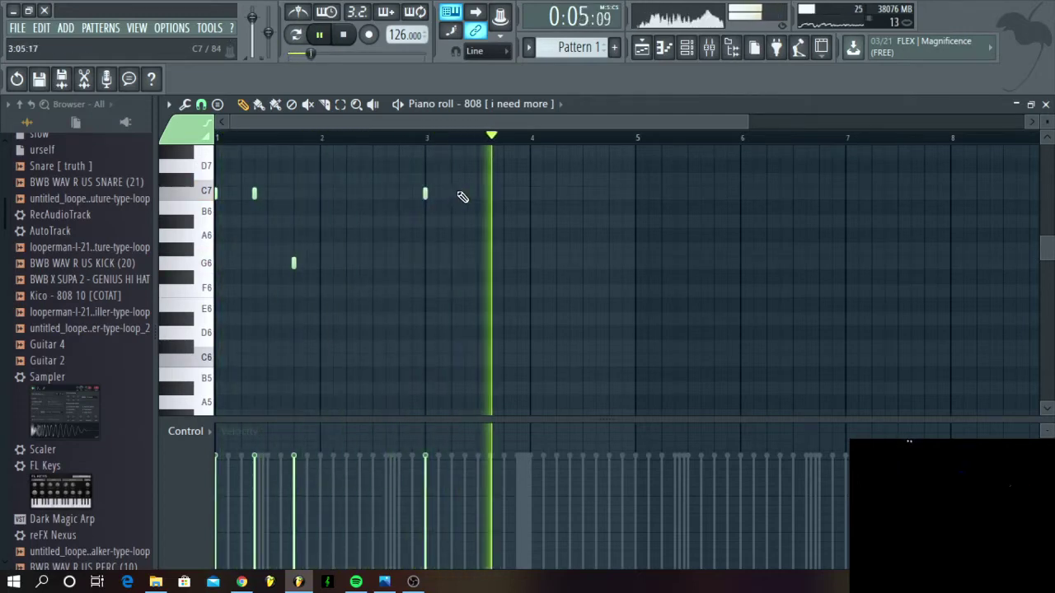
click(464, 193)
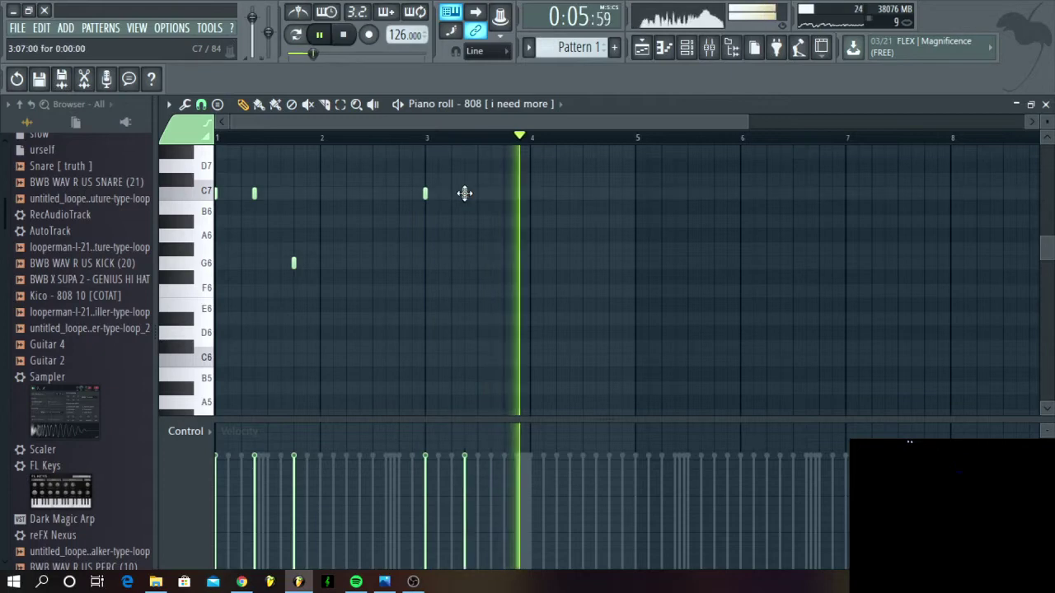
click(504, 264)
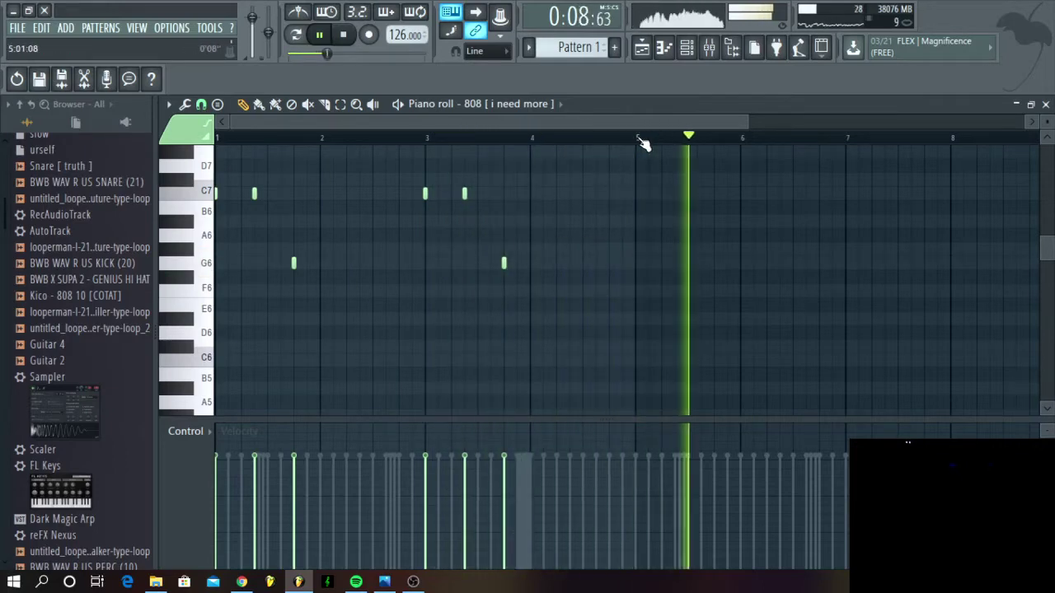
Select the 808 notes in bars 1 to 4 and duplicate them into bars 5 to 8, redoing the copy so it aligns with bar 5
drag(637, 139, 584, 139)
drag(545, 124, 210, 137)
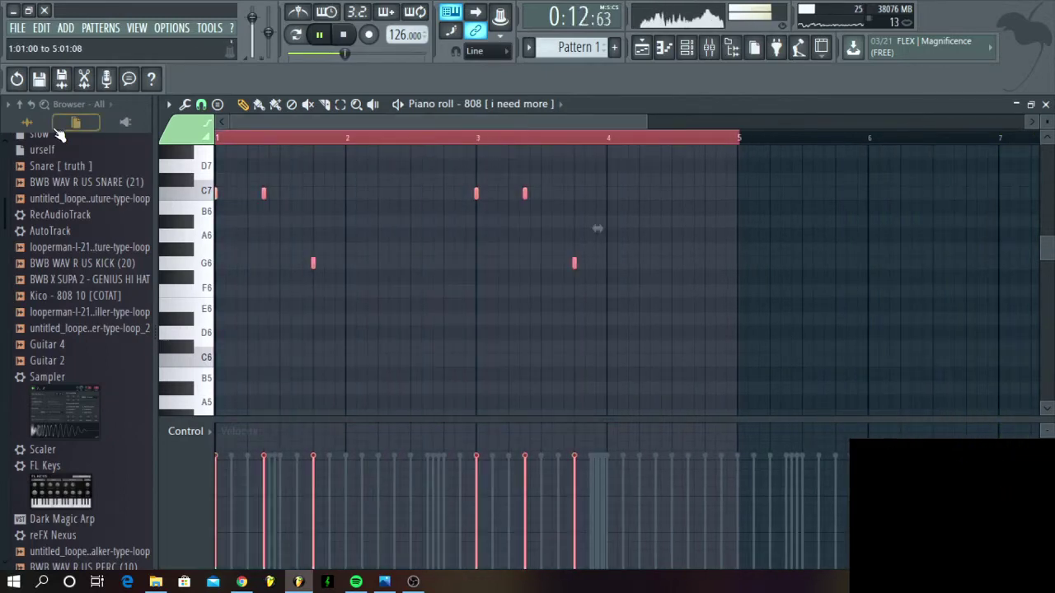
key(ctrl+b)
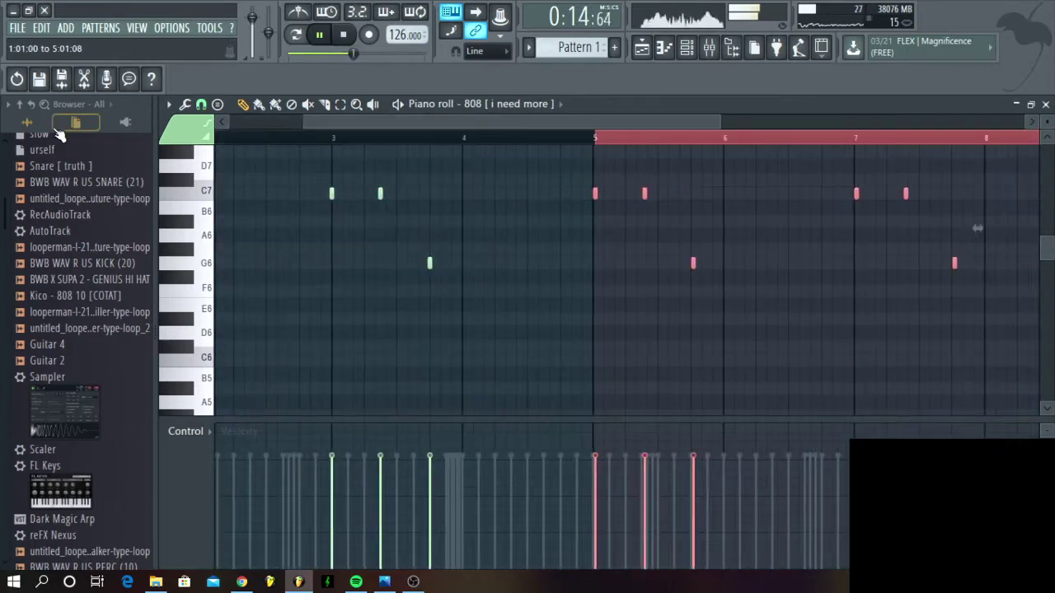
key(ctrl+a)
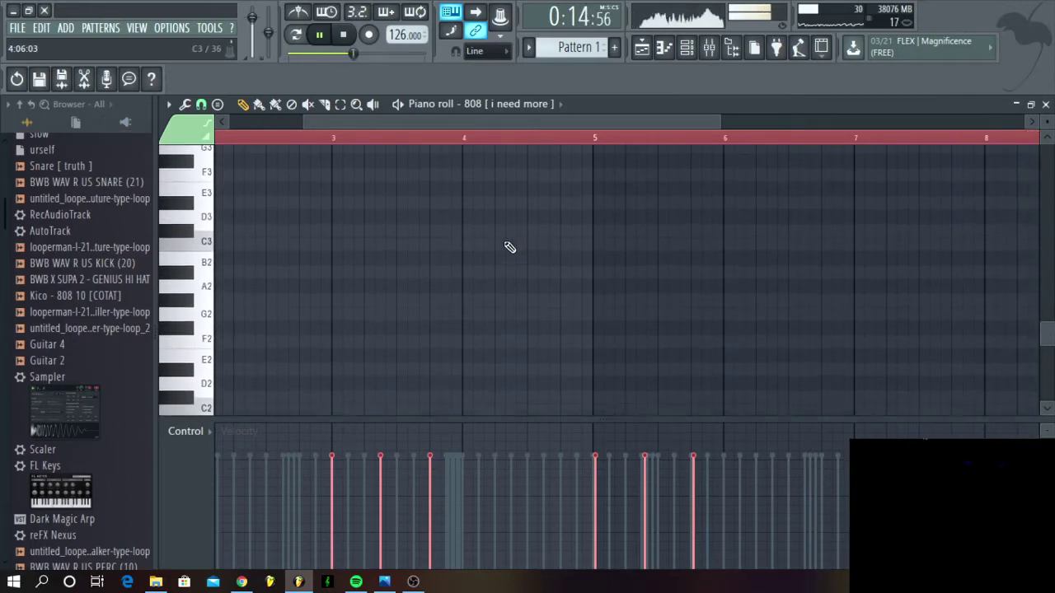
scroll(510, 247, down, 4)
scroll(510, 247, down, 10)
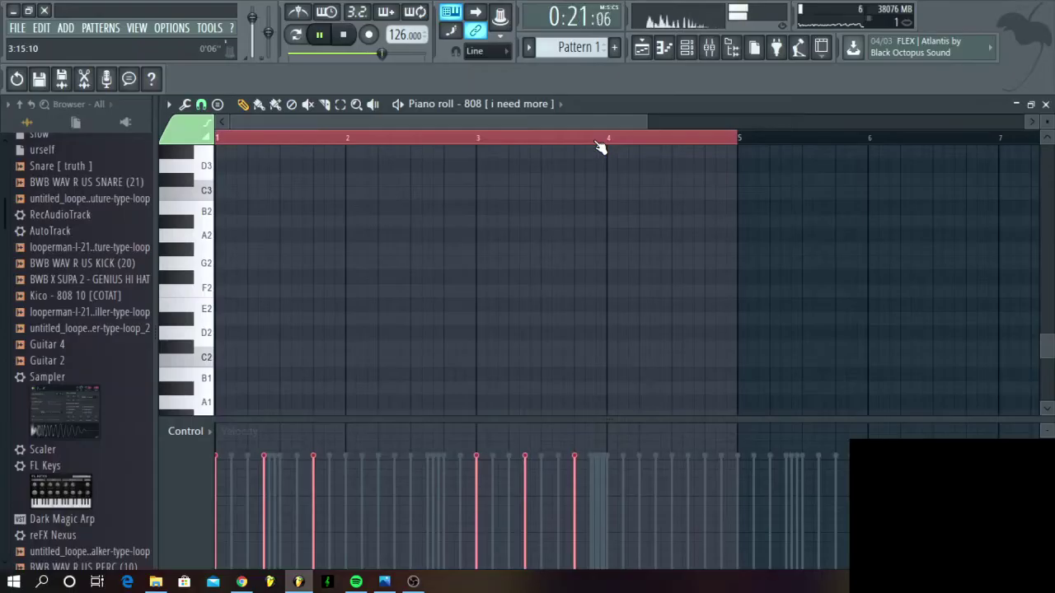
click(600, 147)
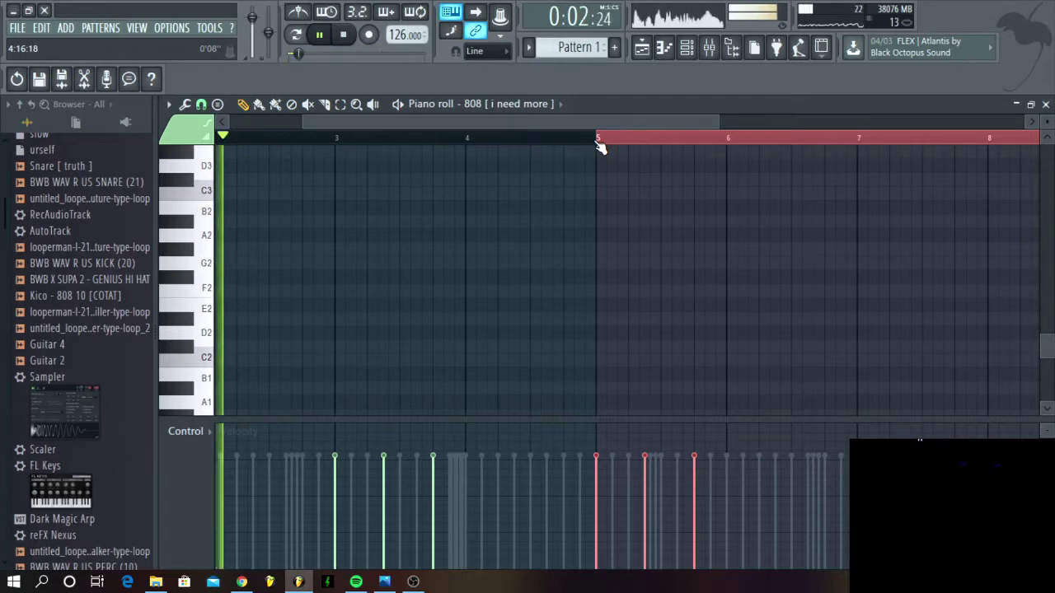
Place kicks under the 808 hits on steps 1, 7 and 13 of bars 1 and 3
click(706, 49)
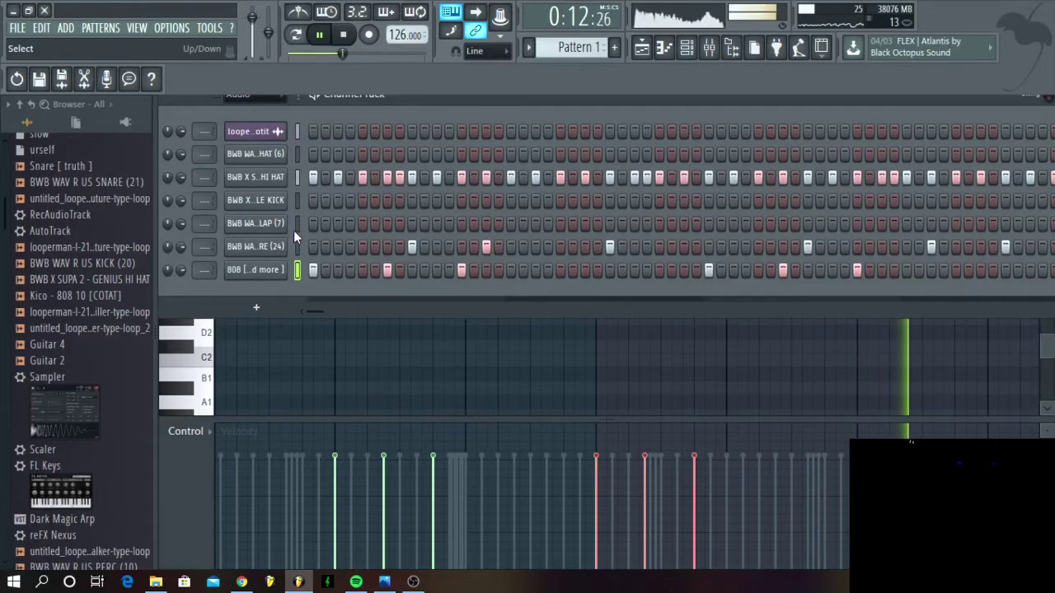
click(313, 201)
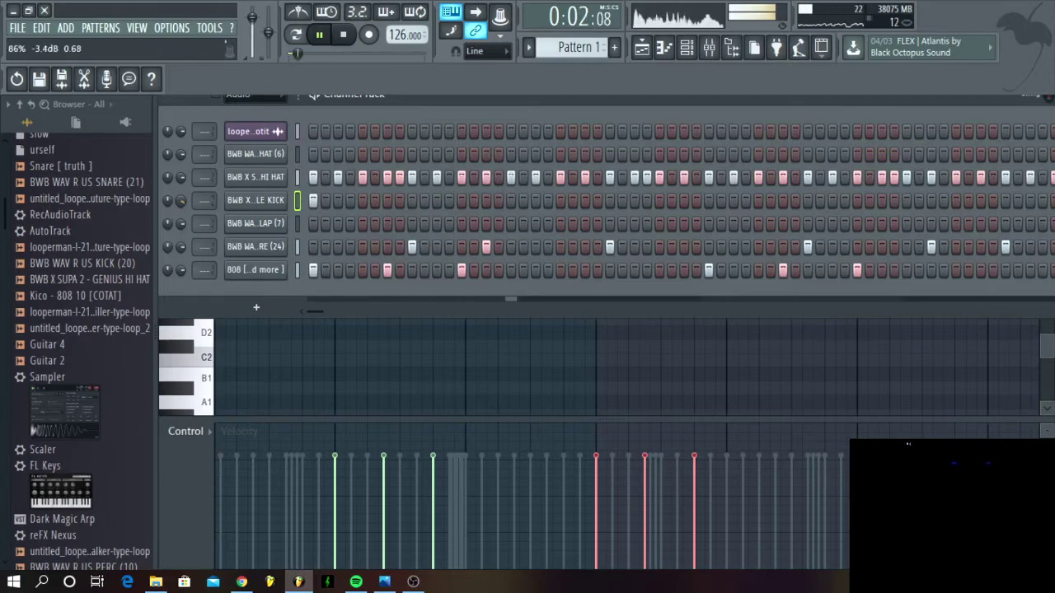
click(391, 201)
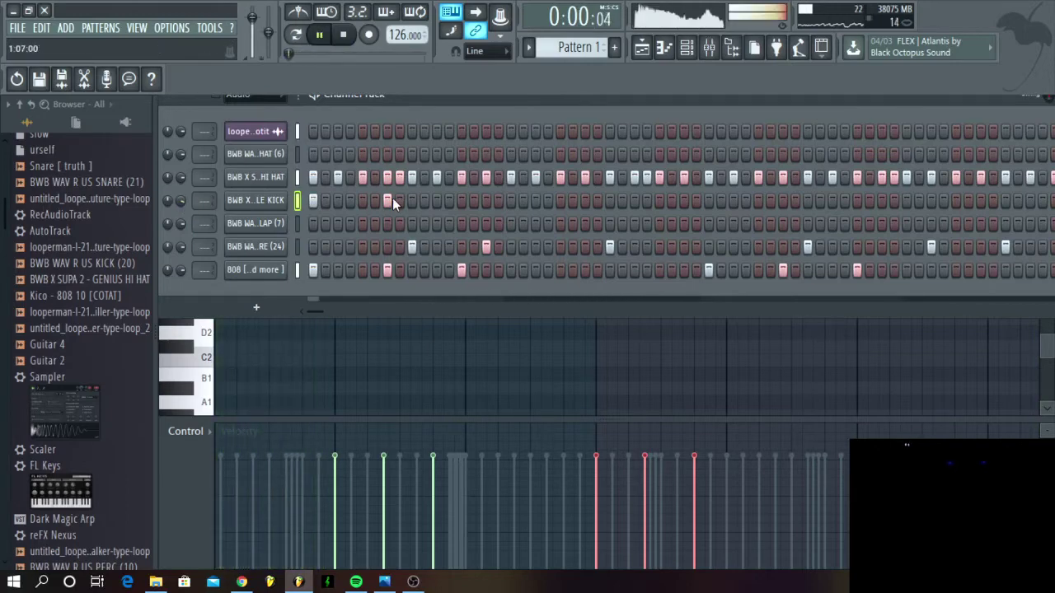
click(464, 200)
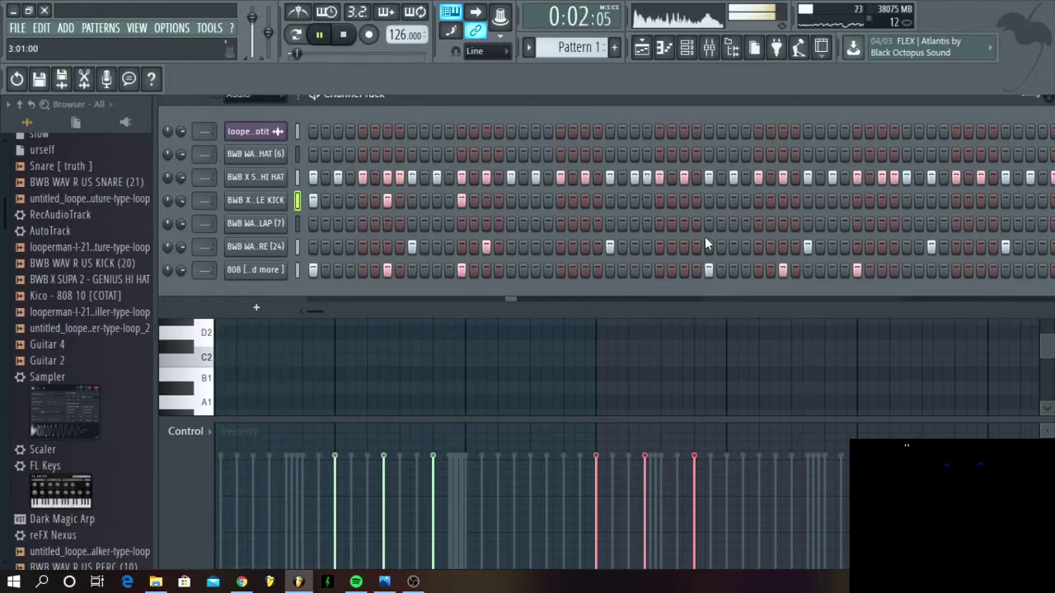
click(708, 200)
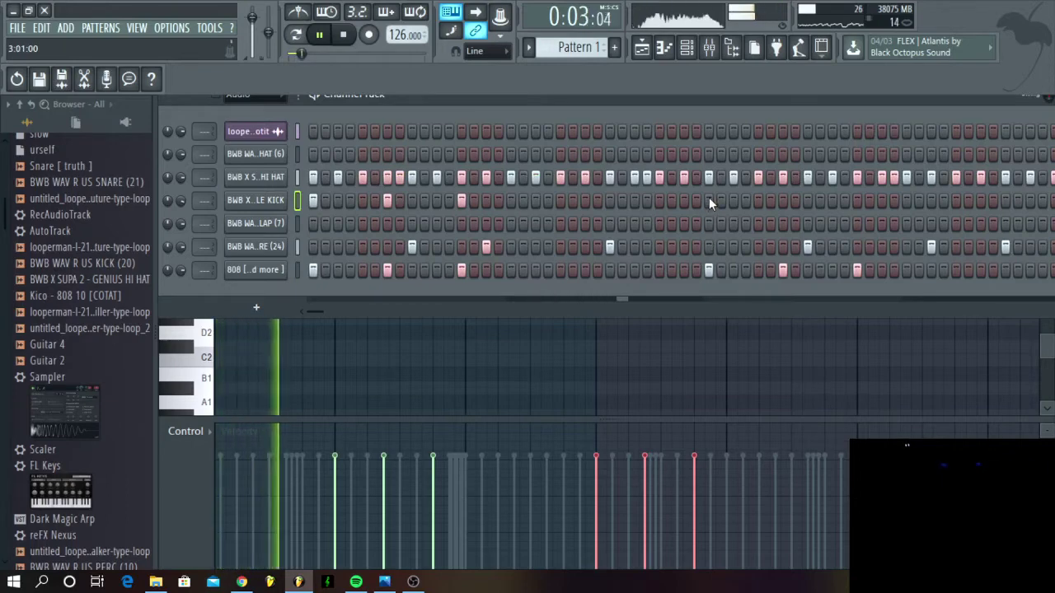
click(782, 199)
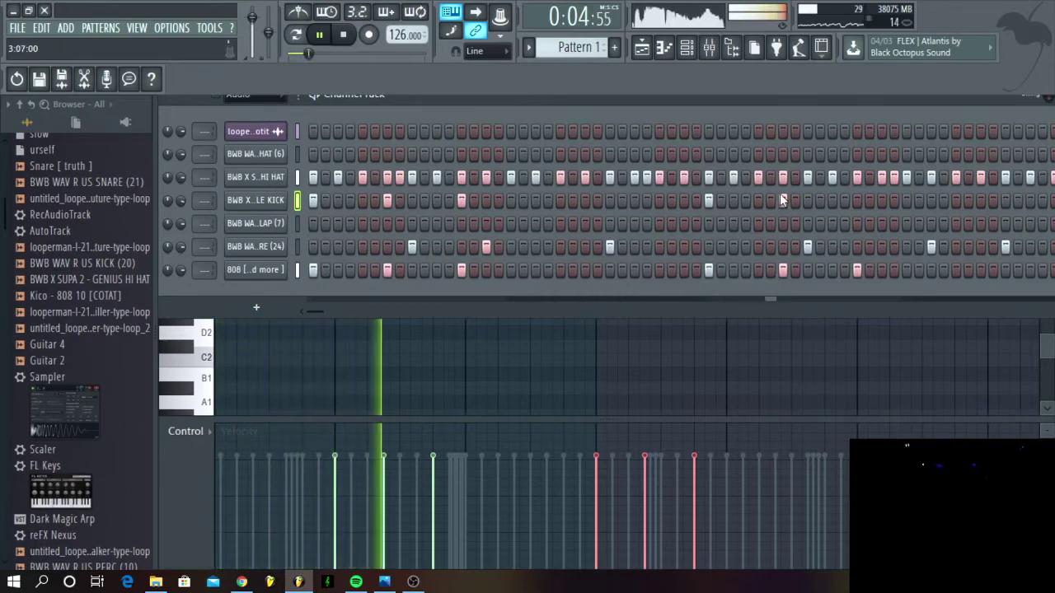
click(858, 200)
key(space)
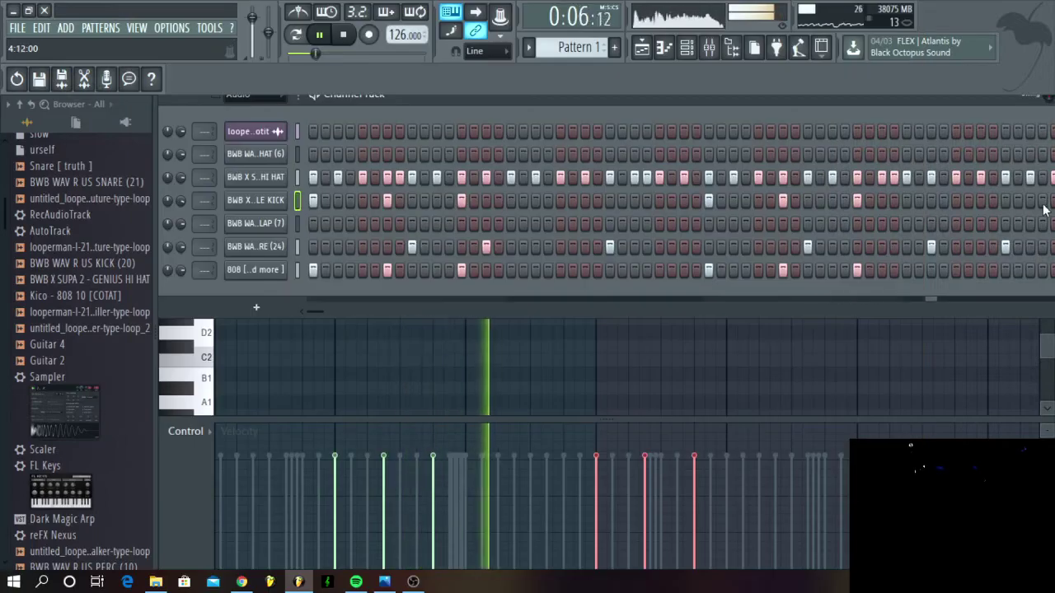
Add a kick on step 11 of bar 4 and remove the misplaced one on step 12
click(1043, 203)
click(1032, 203)
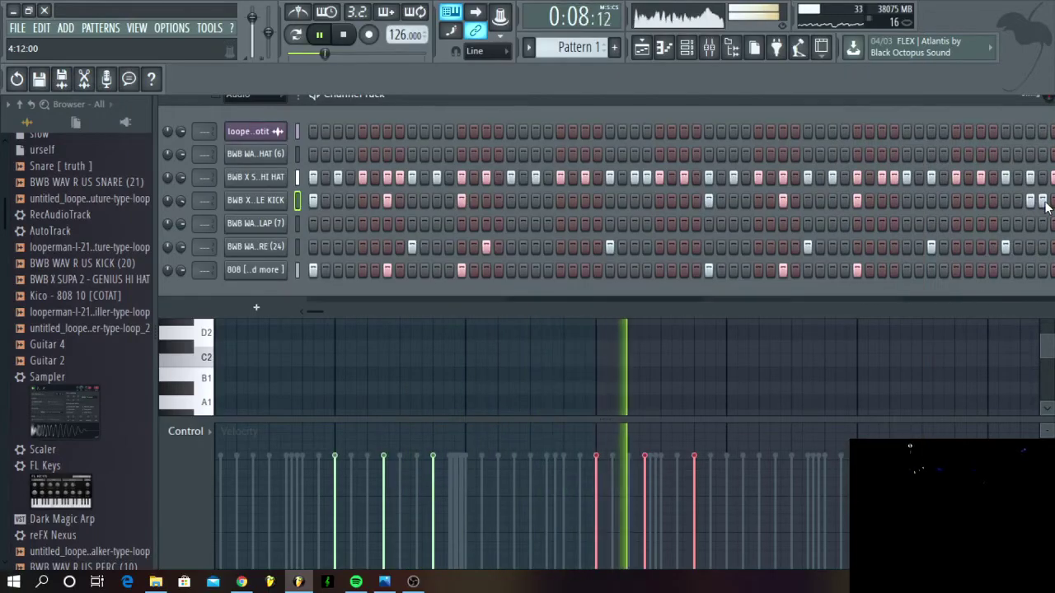
right_click(1046, 203)
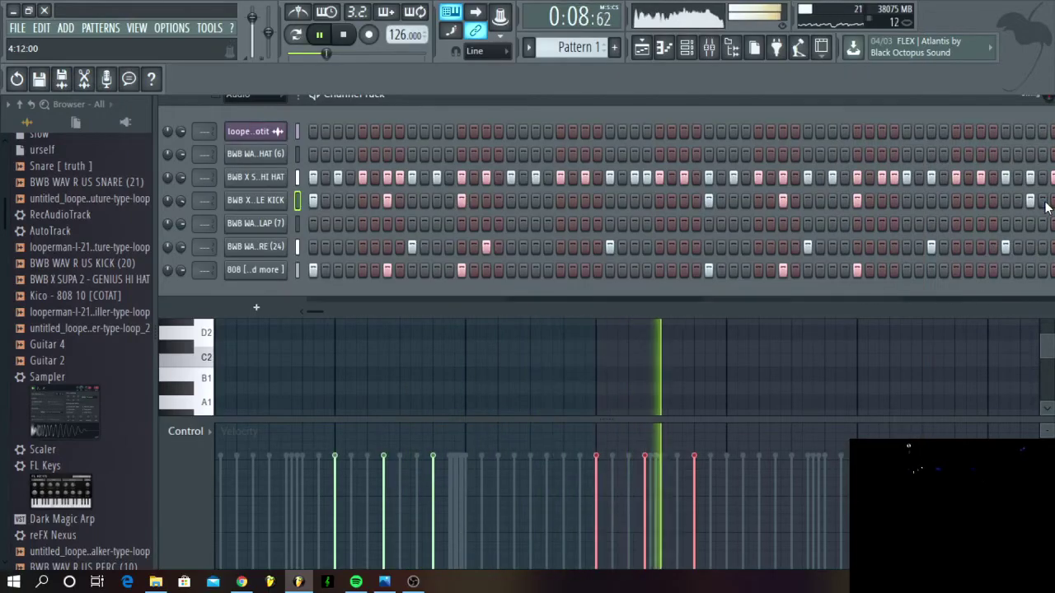
Show the kick channel in the piano roll and duplicate its bars 1 to 4 into bars 5 to 8
right_click(250, 205)
click(300, 202)
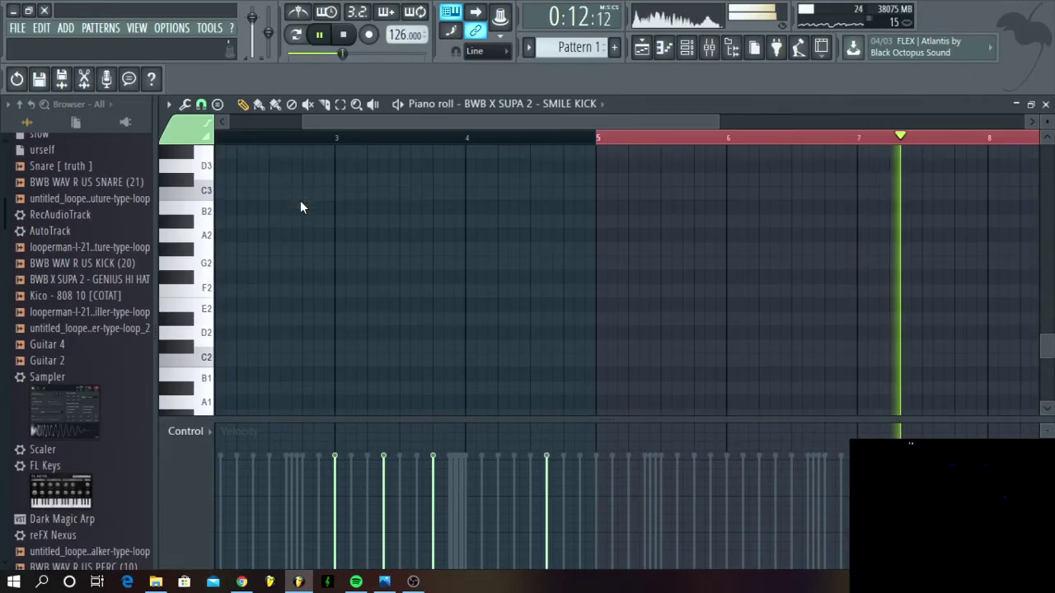
click(300, 196)
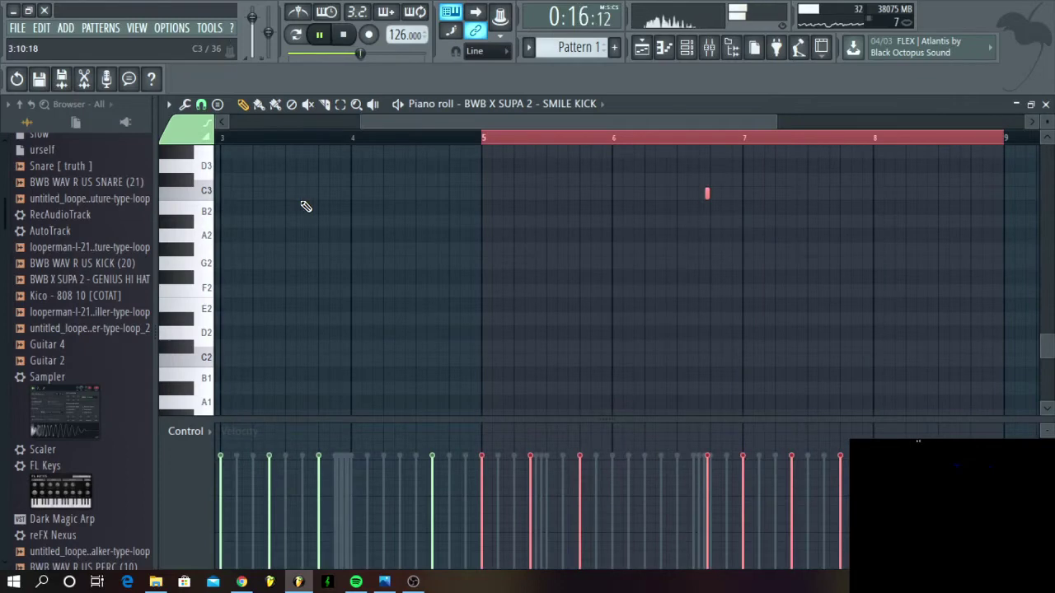
Find and delete the stray C3 kick note in bar 6
scroll(636, 174, up, 8)
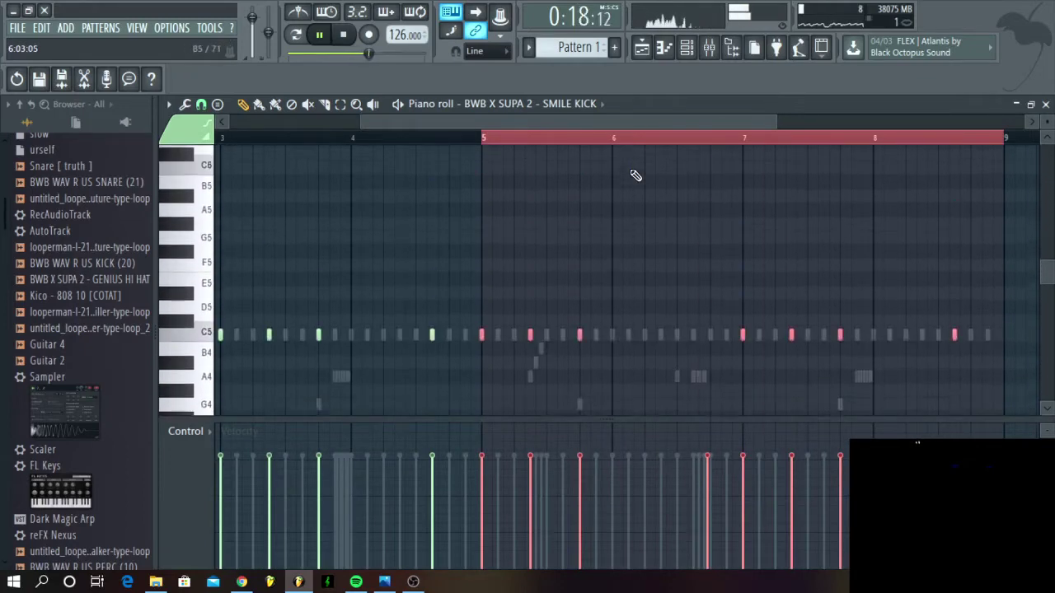
scroll(635, 175, down, 3)
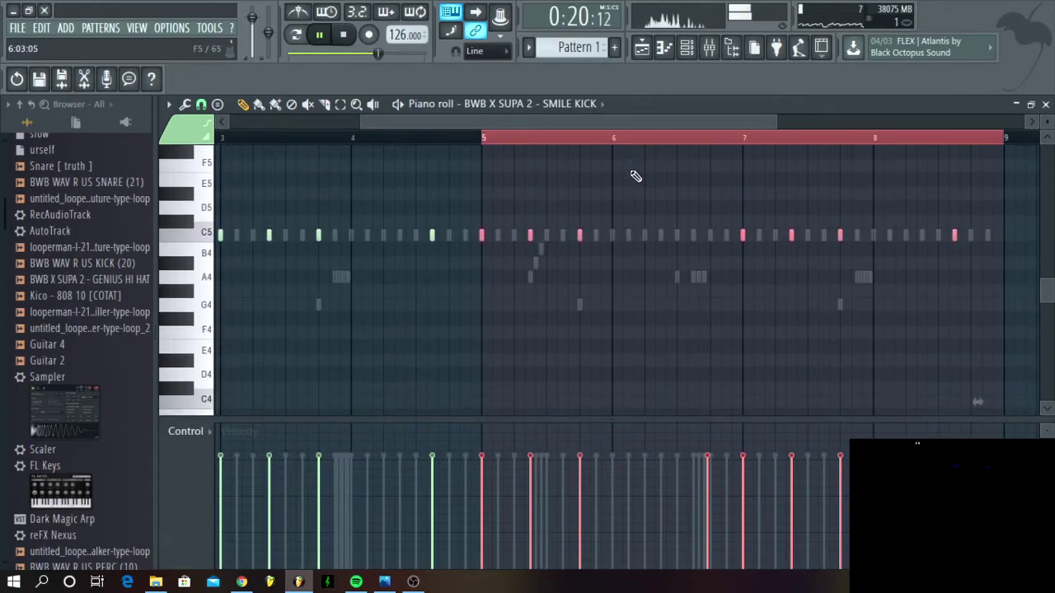
scroll(636, 174, down, 8)
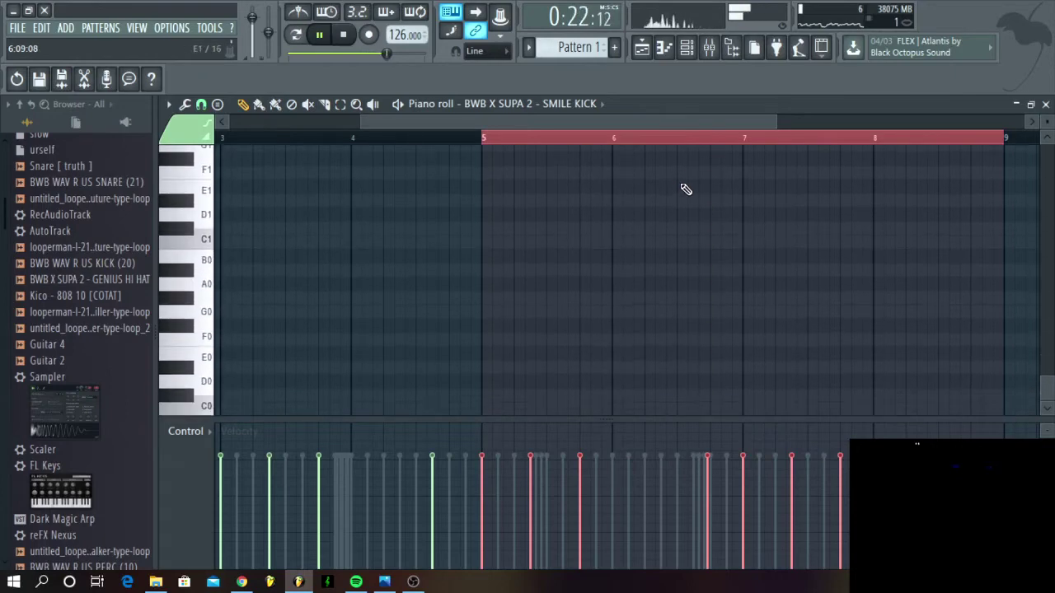
scroll(686, 190, up, 4)
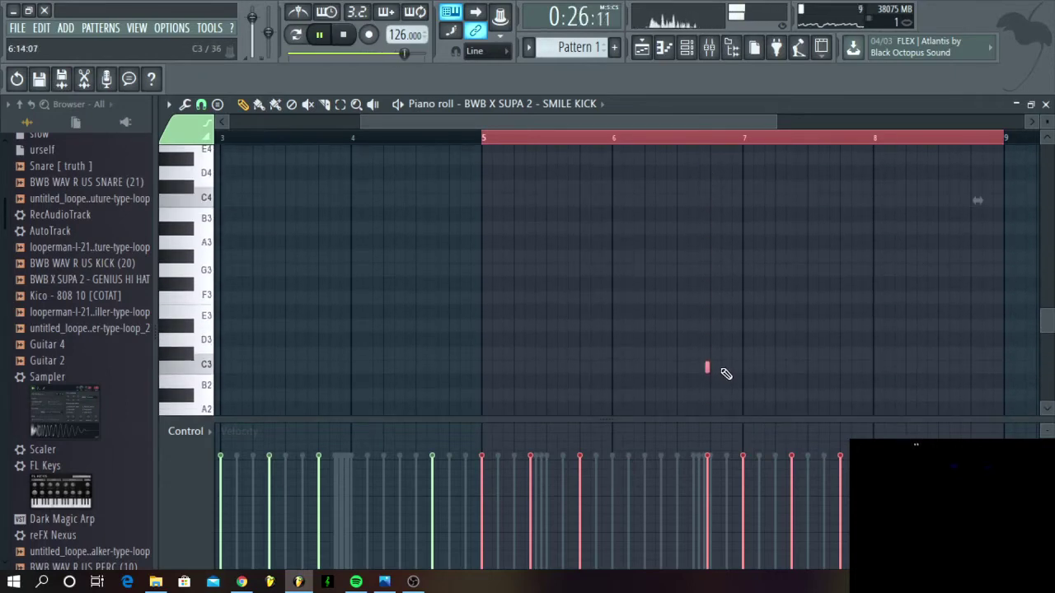
click(708, 370)
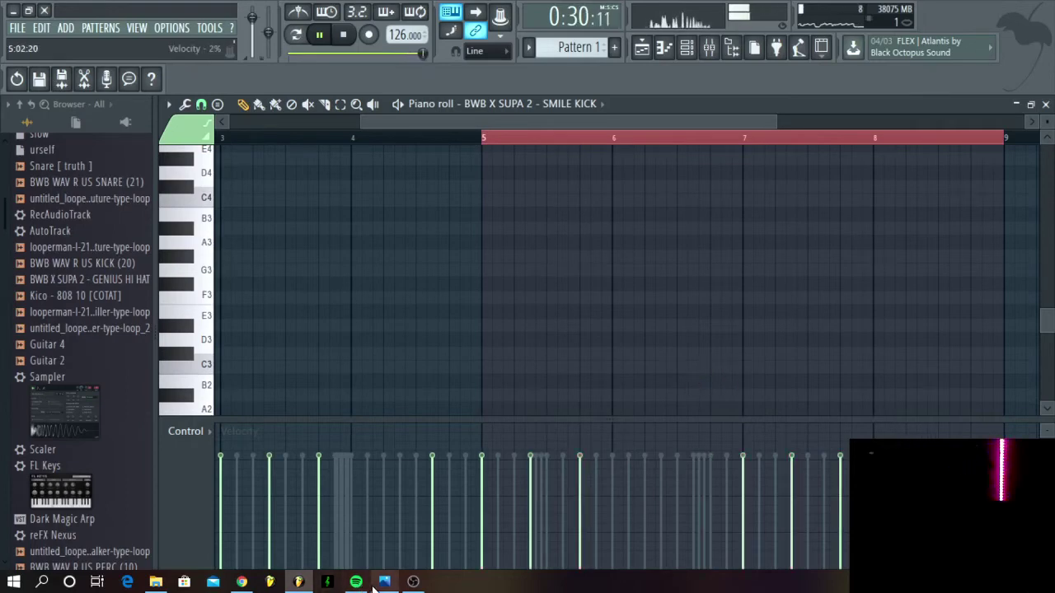
Move the stray kick note in bar 2 to C4 on step 13
mouse_move(373, 584)
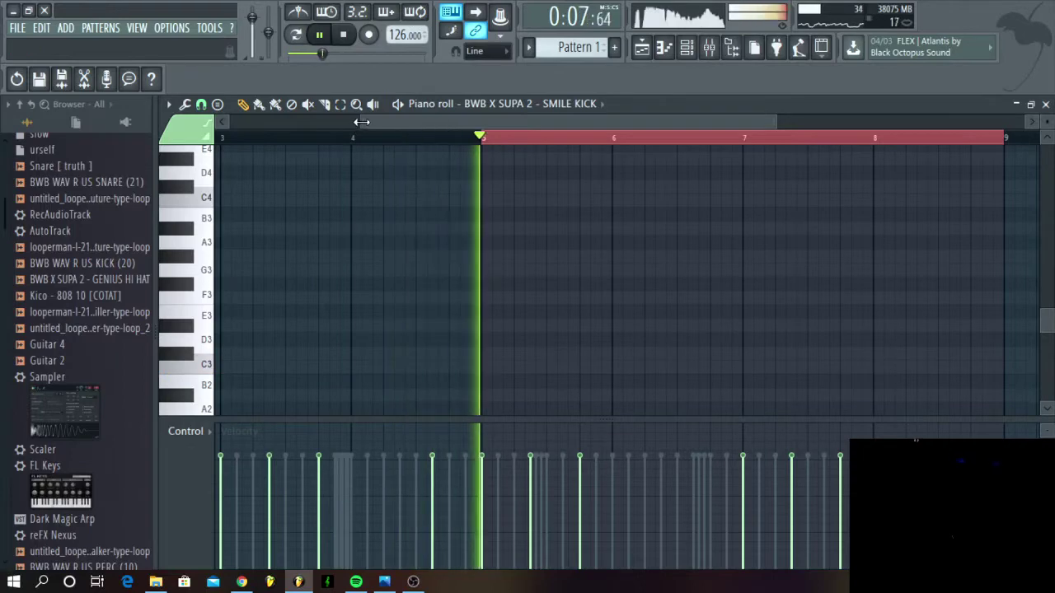
drag(361, 122, 227, 122)
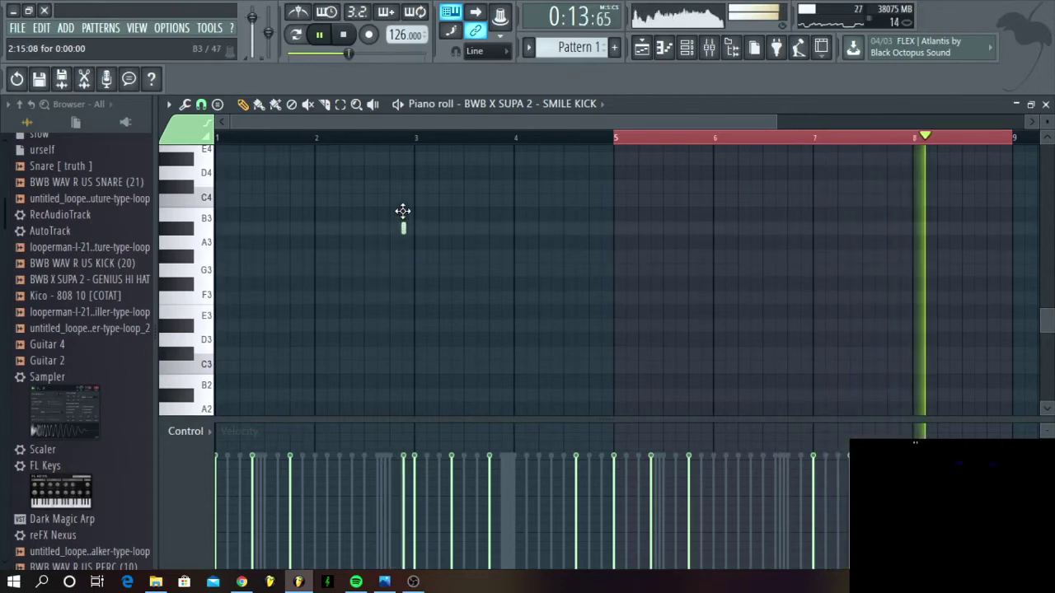
drag(403, 211, 391, 198)
scroll(394, 199, up, 6)
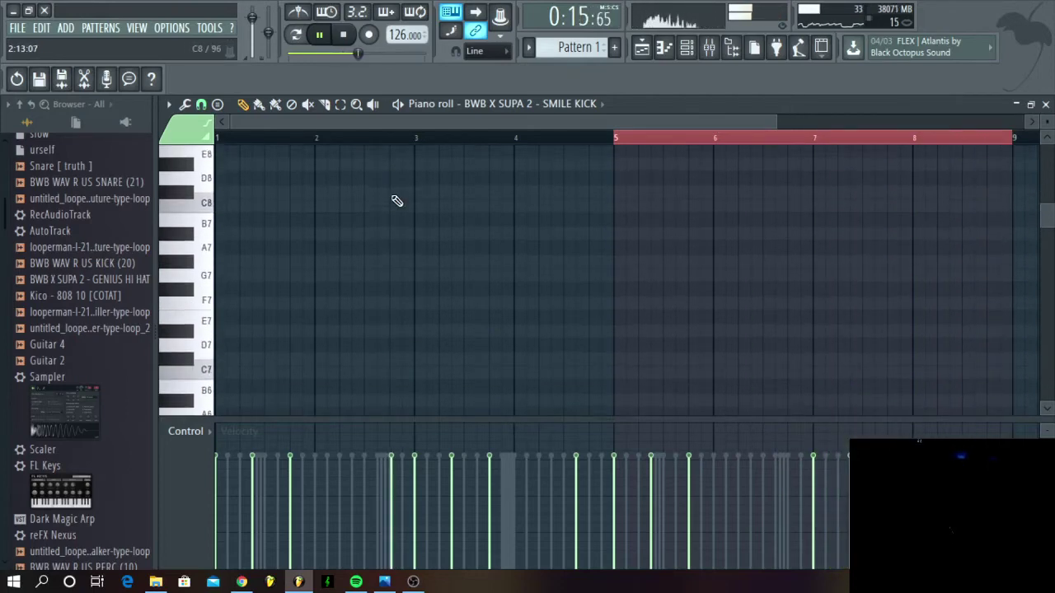
scroll(396, 200, down, 3)
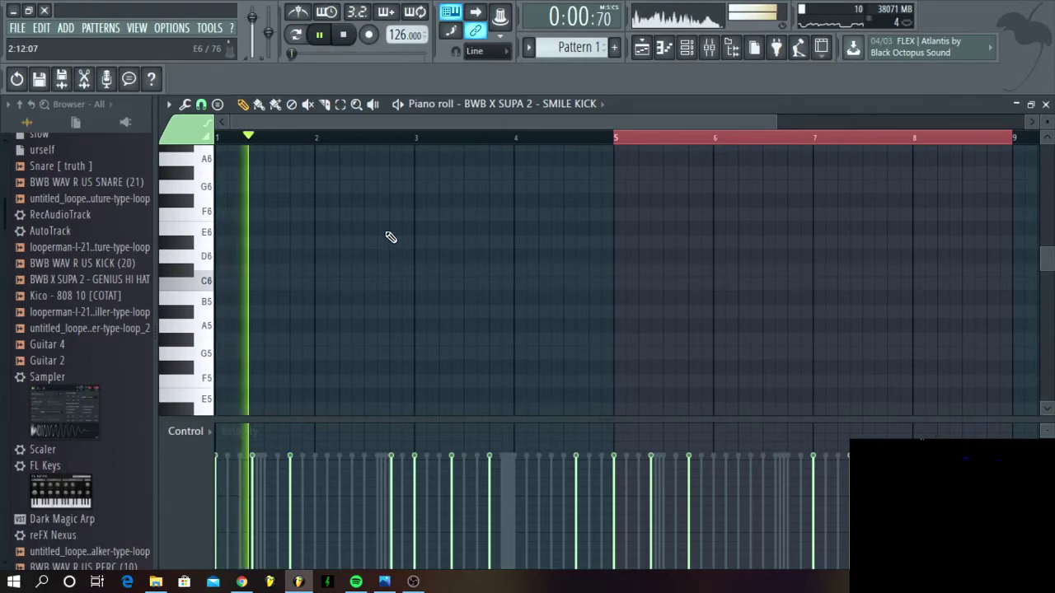
scroll(390, 238, down, 1)
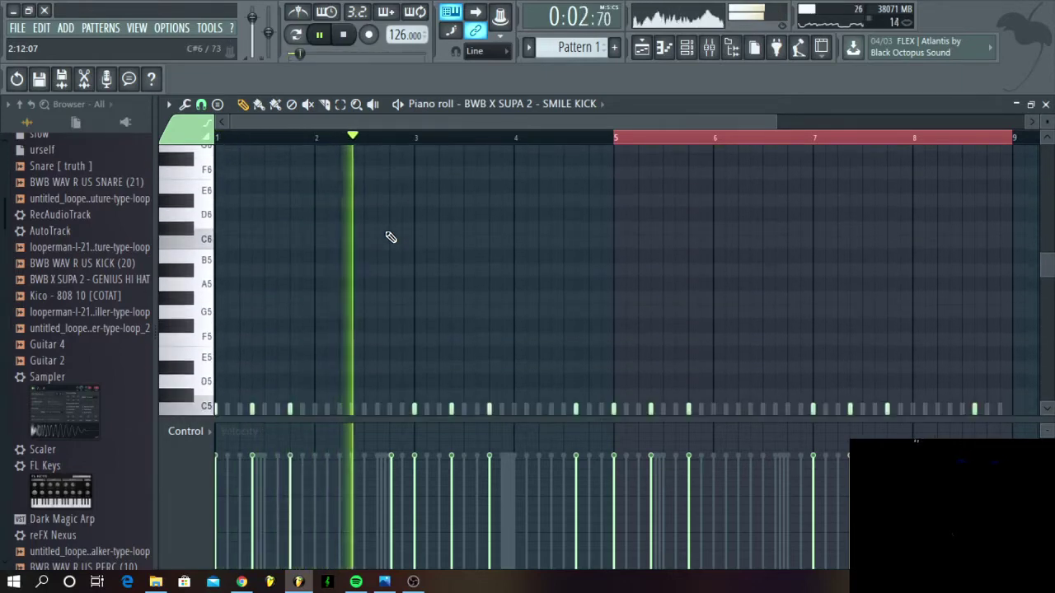
scroll(391, 237, down, 4)
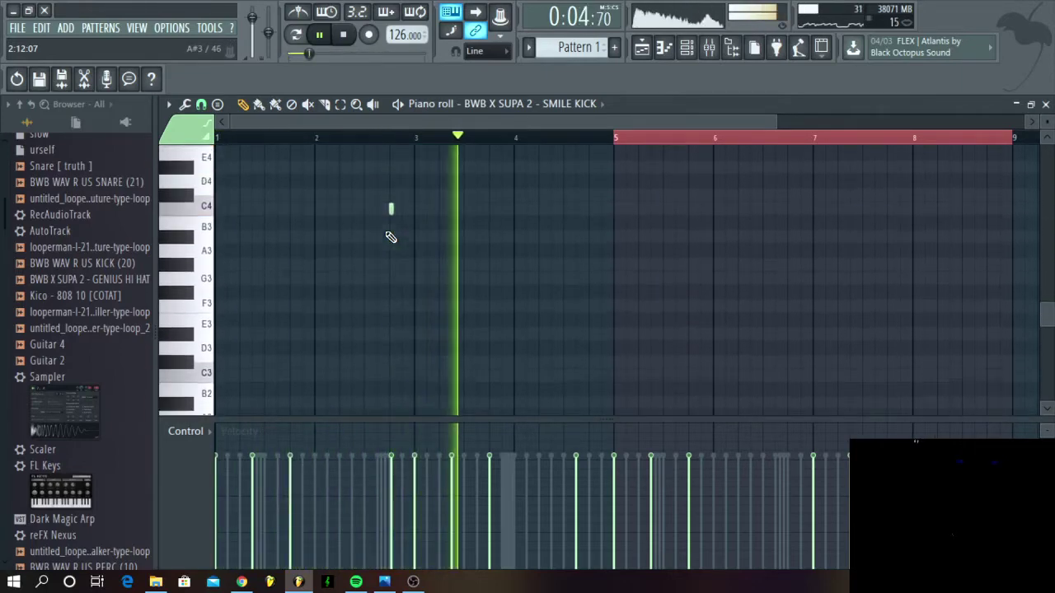
scroll(391, 237, up, 3)
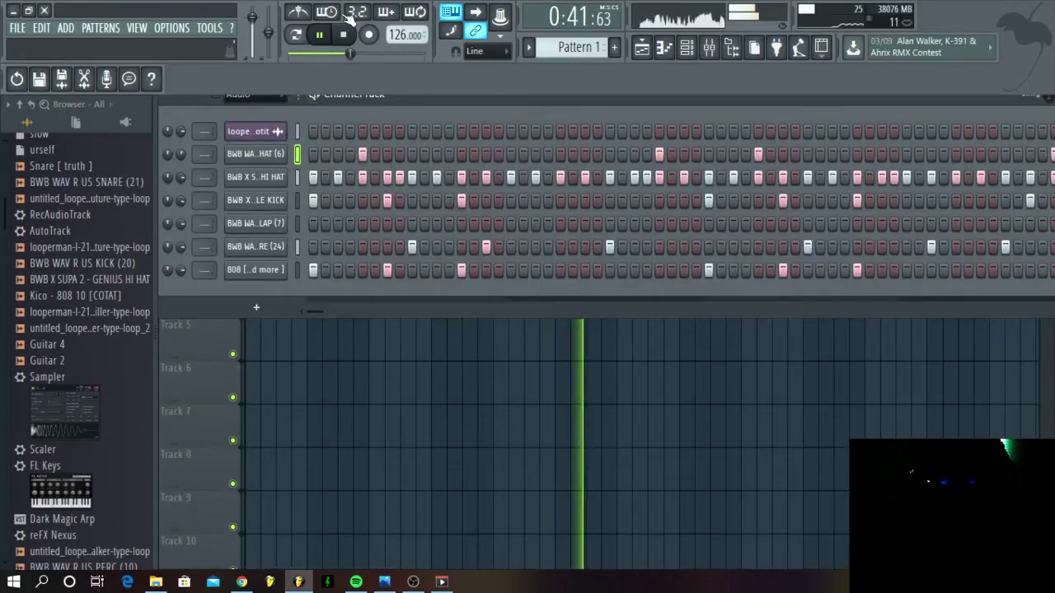
Show the root note settings of the Looperman loop channel and replay the beat to check its pitch
key(space)
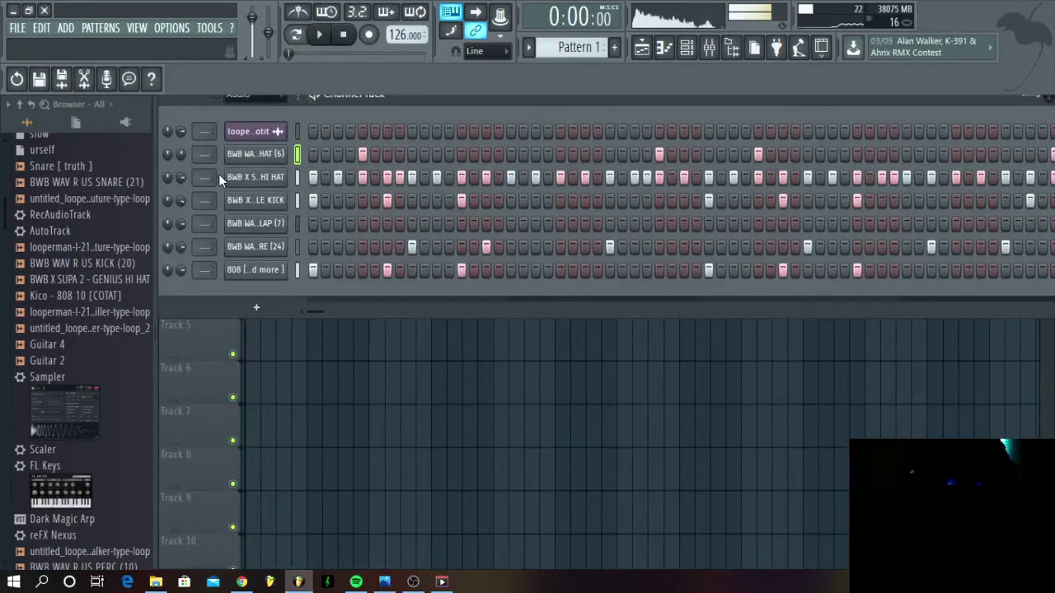
click(260, 131)
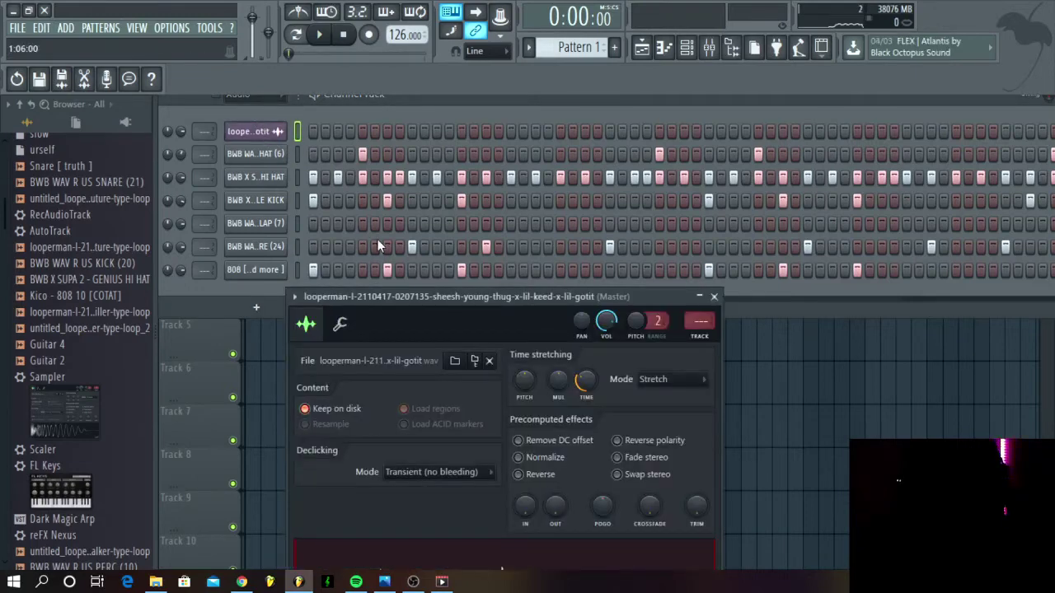
drag(382, 289, 390, 188)
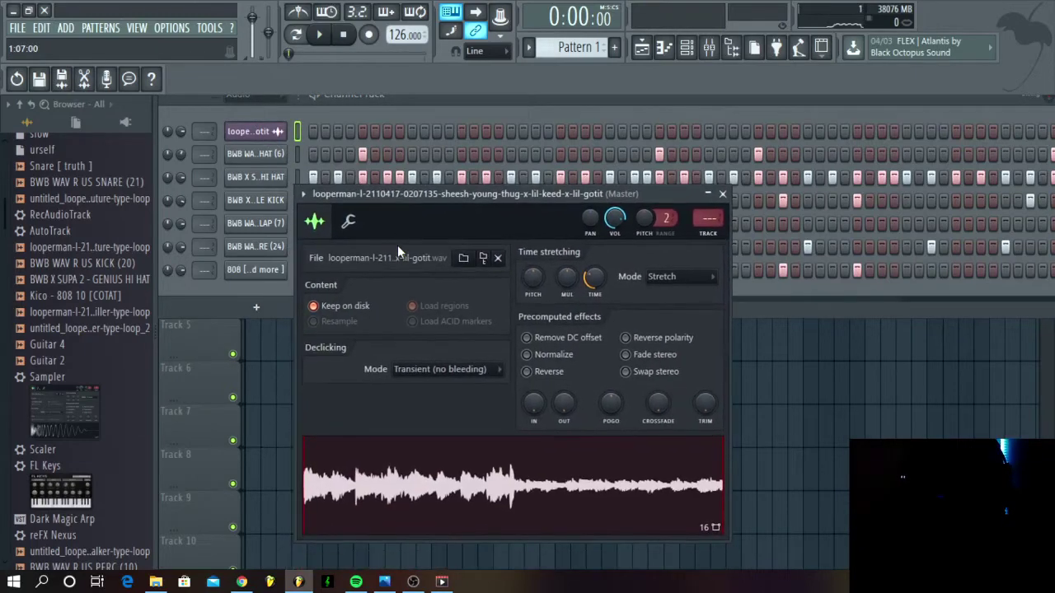
click(350, 223)
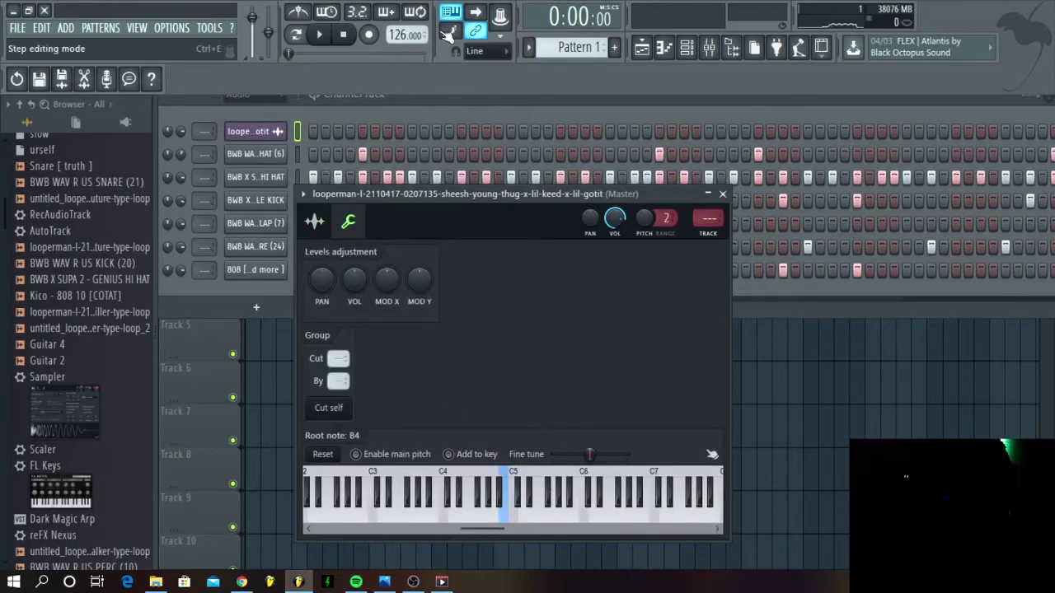
key(space)
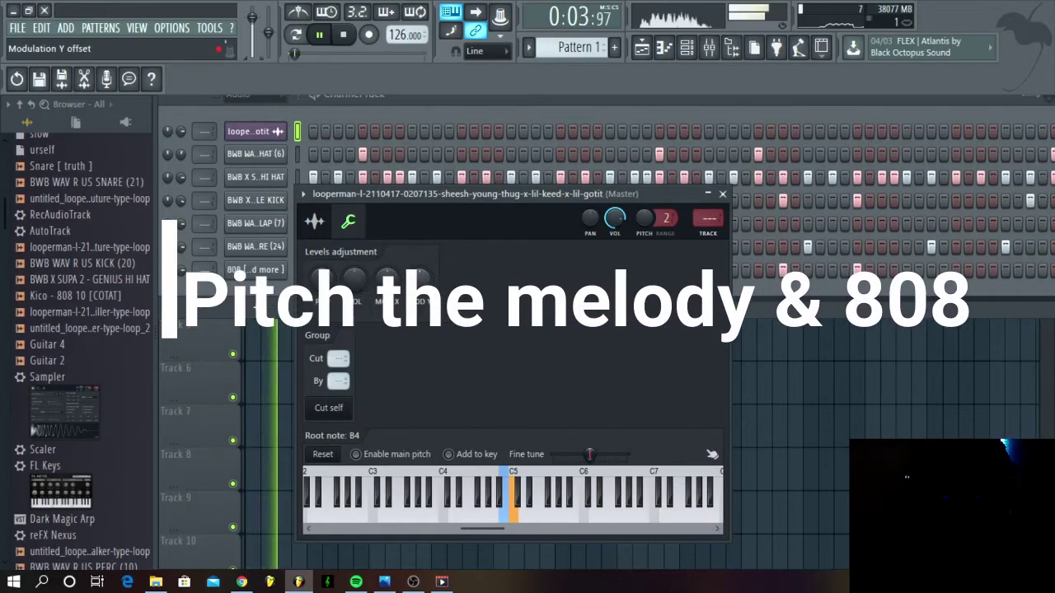
Set the 808 channel's root note to A#4 and close its settings
click(256, 270)
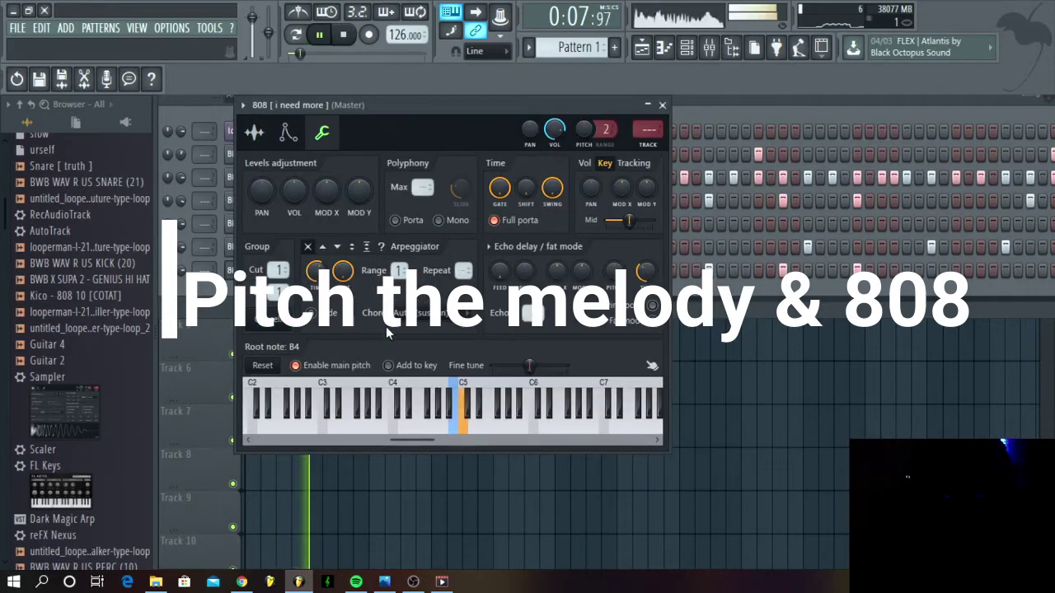
right_click(451, 415)
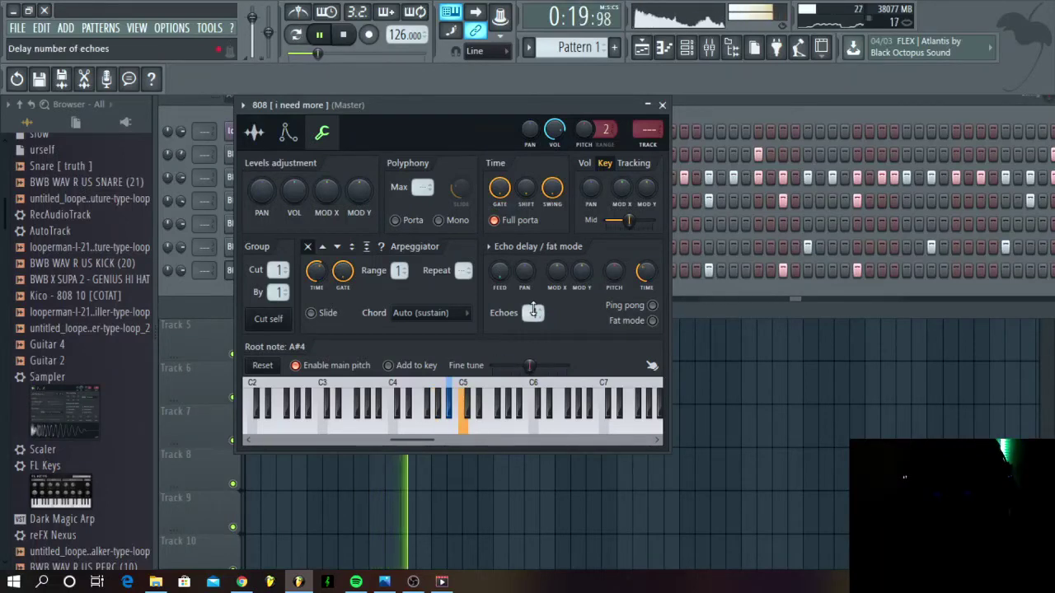
click(663, 105)
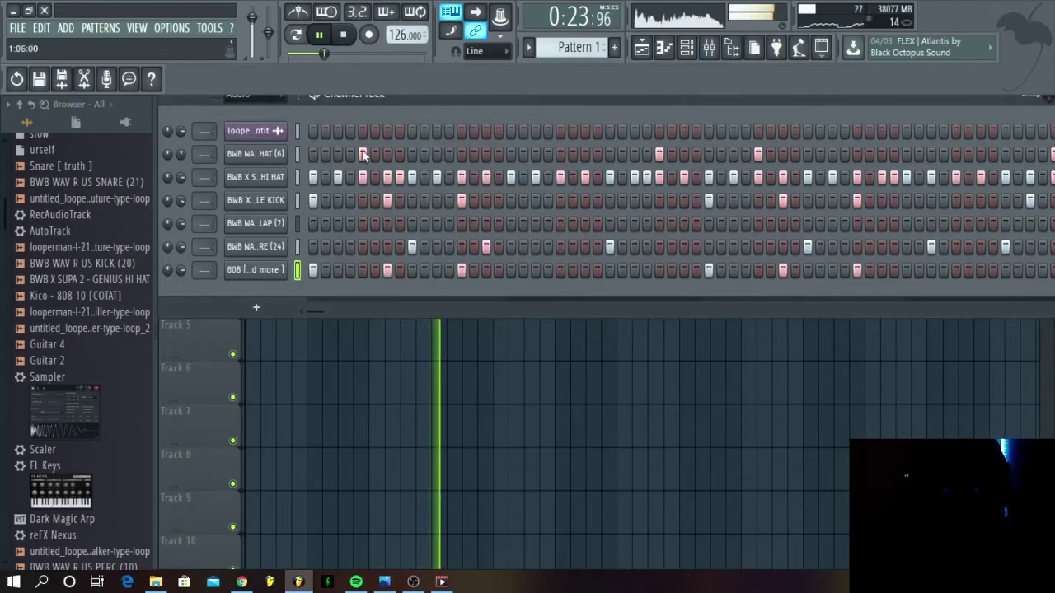
Select all seven channels and route them to consecutive mixer tracks starting from Insert 1
drag(297, 131, 293, 277)
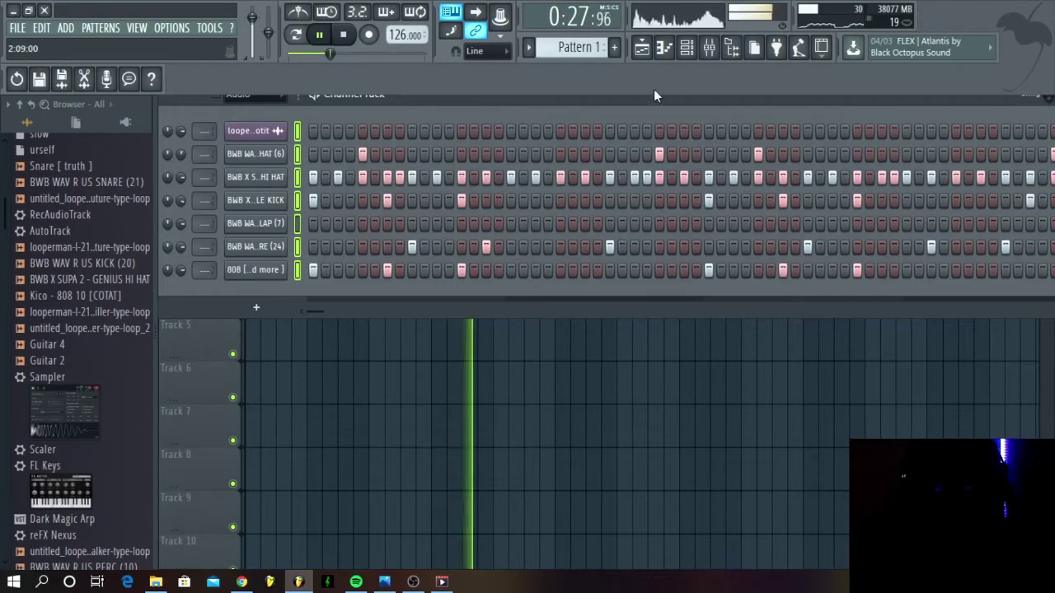
key(space)
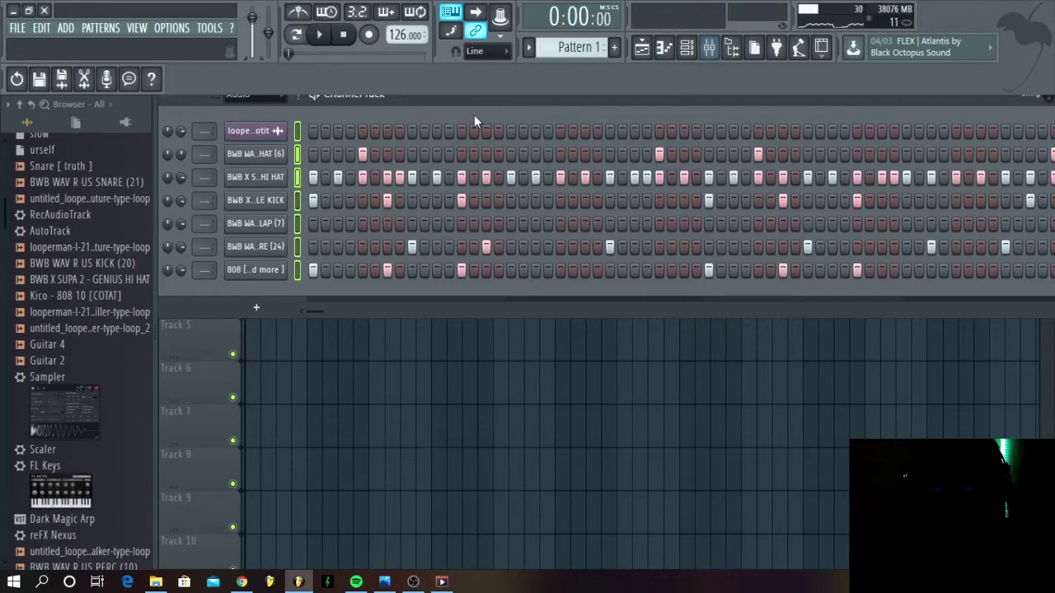
click(711, 50)
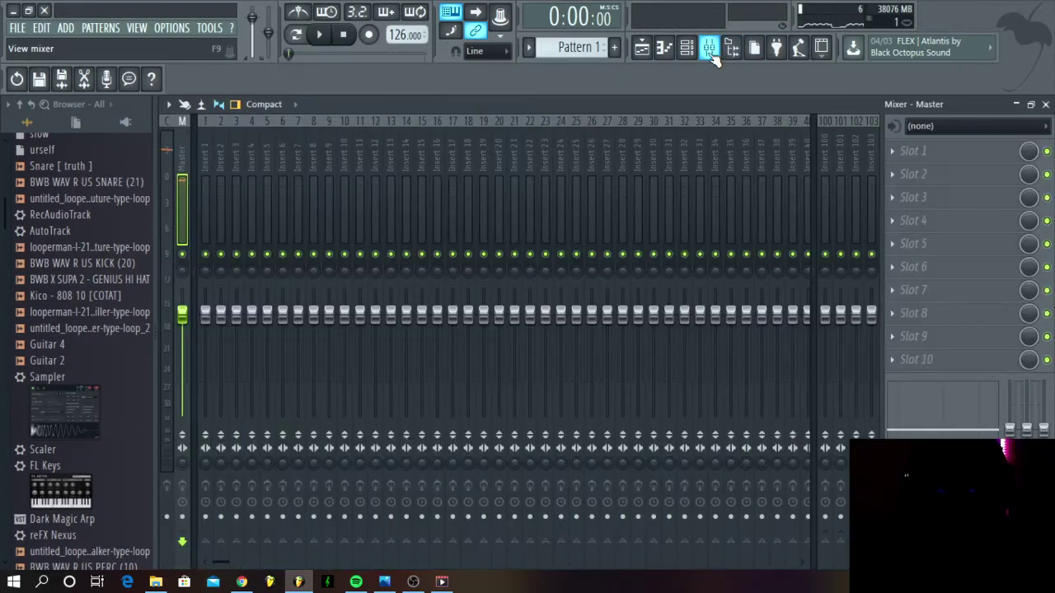
right_click(202, 214)
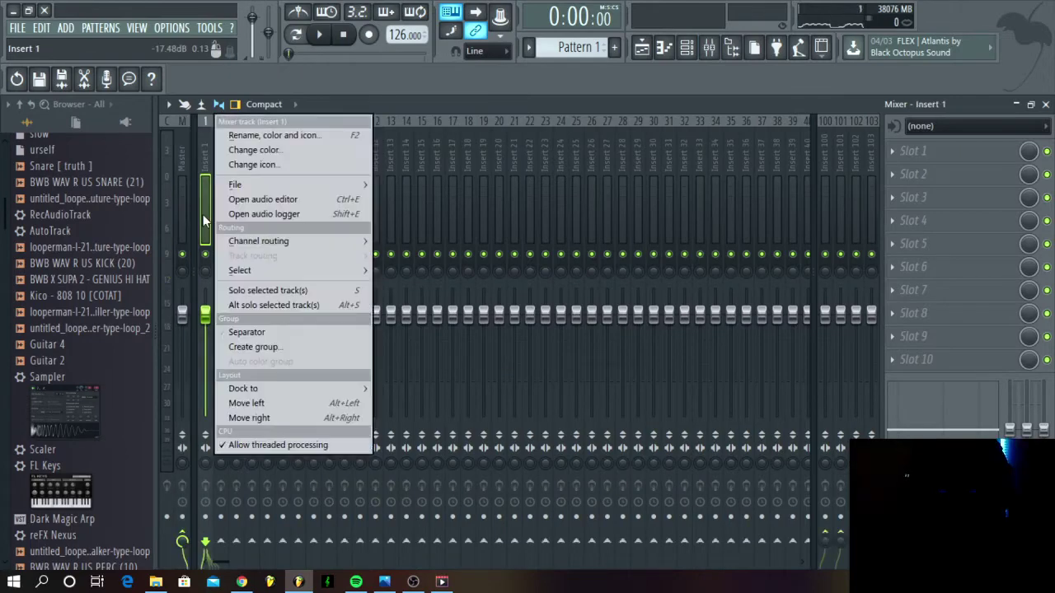
mouse_move(332, 190)
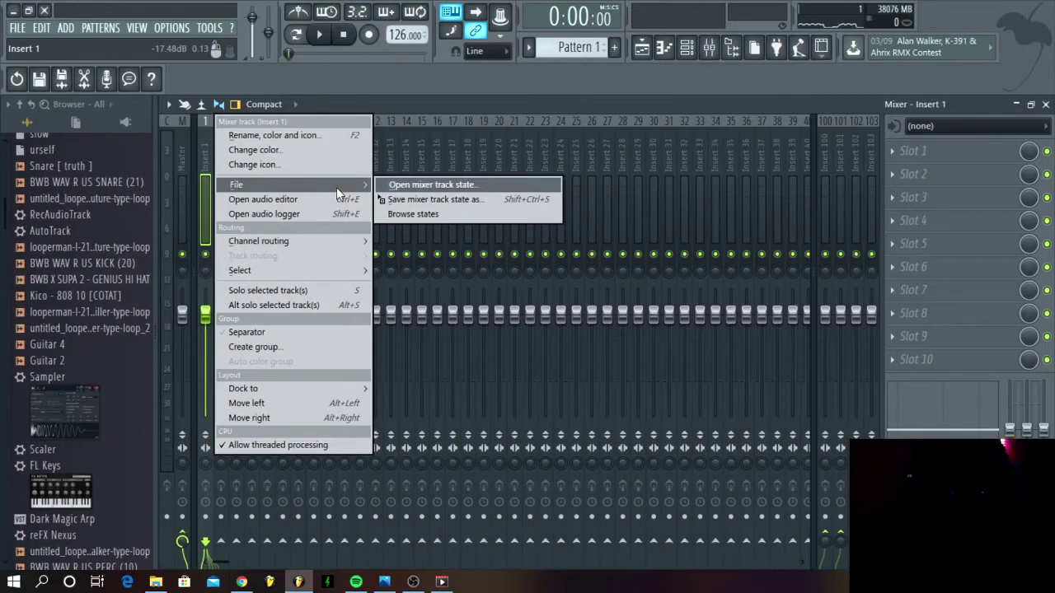
mouse_move(346, 244)
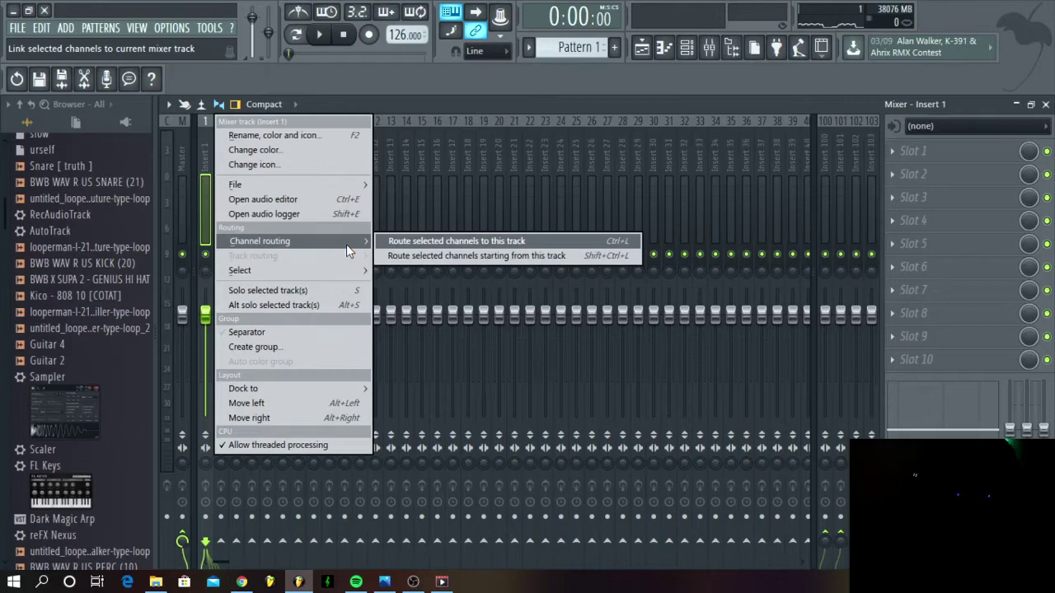
click(432, 256)
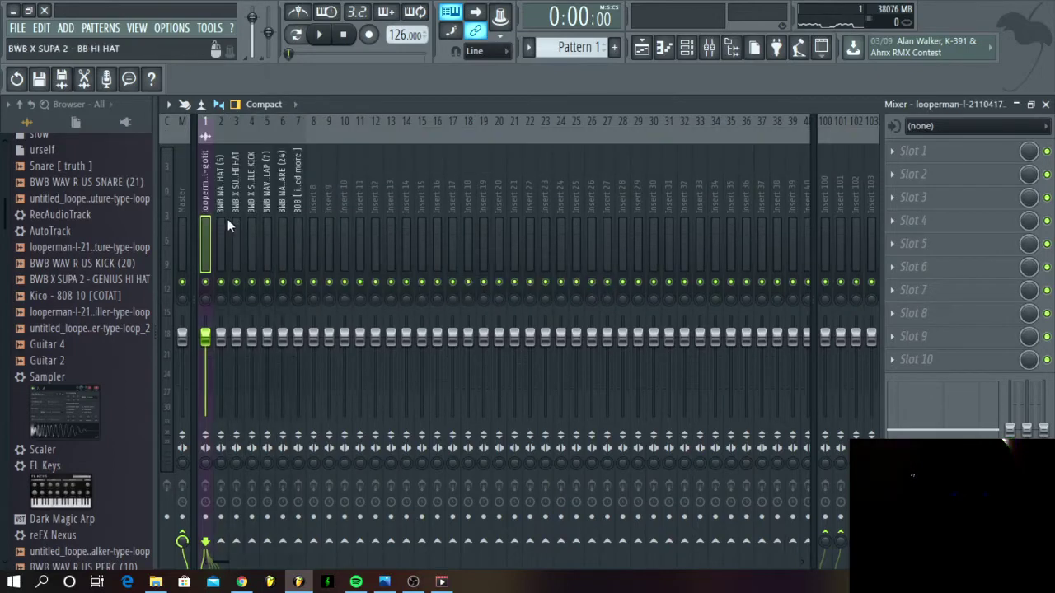
Start playback and load Fruity soft clipper into slot 10 of the Master mixer track, leaving its settings unchanged
key(space)
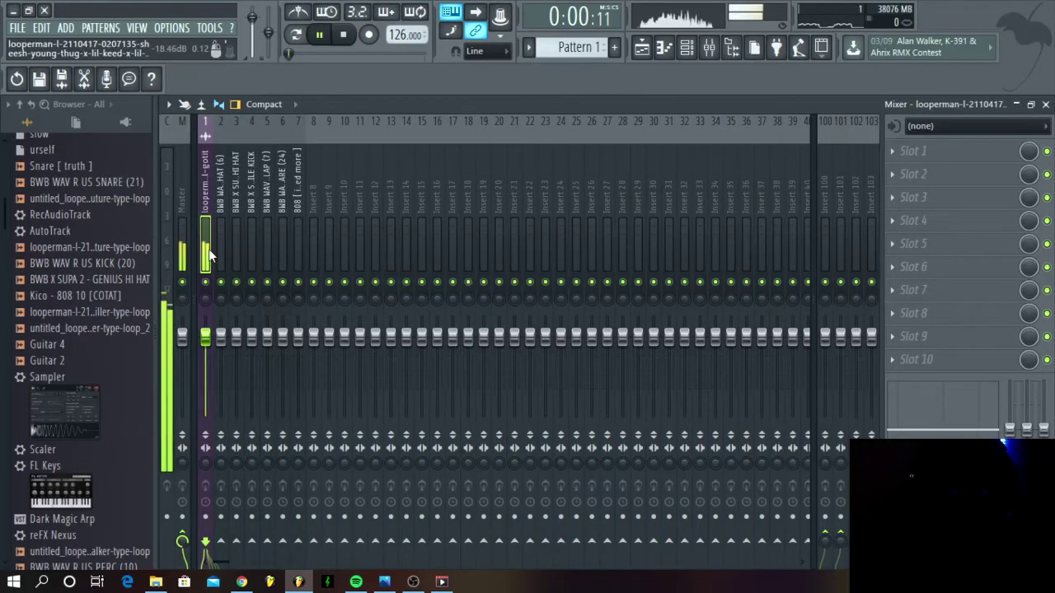
click(185, 252)
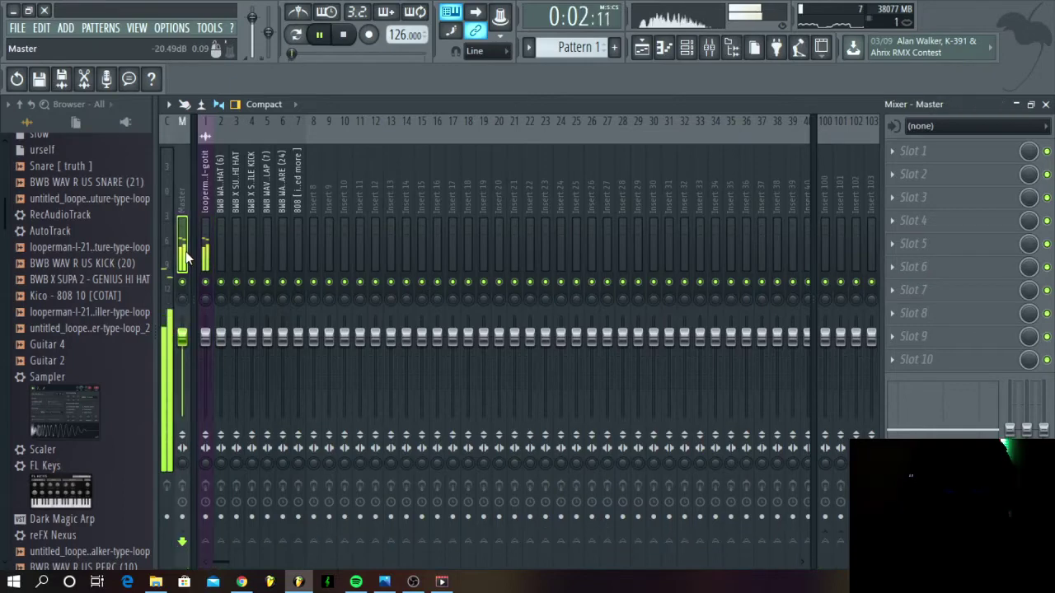
click(965, 362)
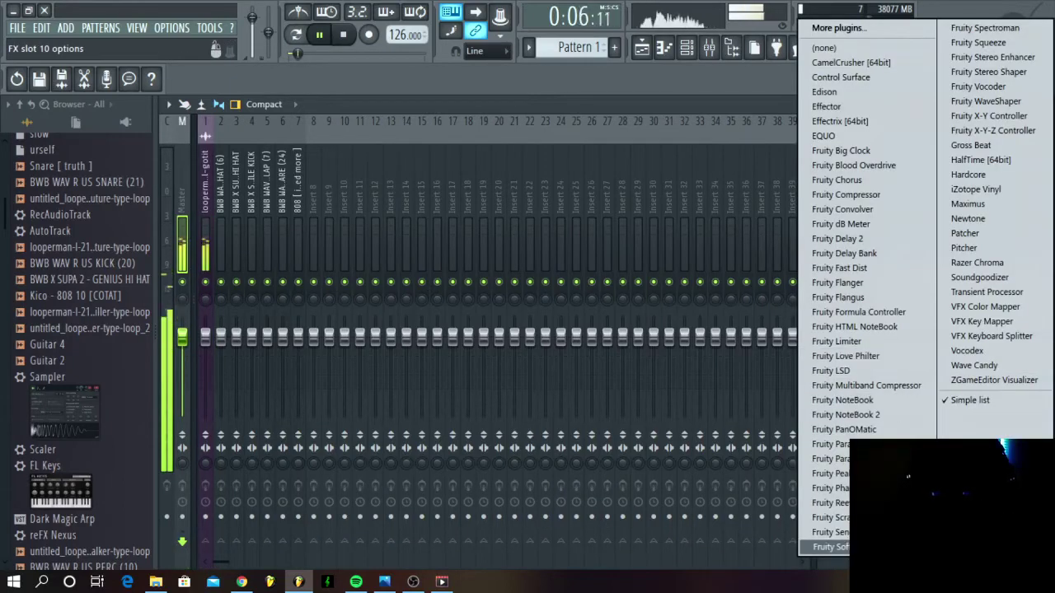
click(865, 548)
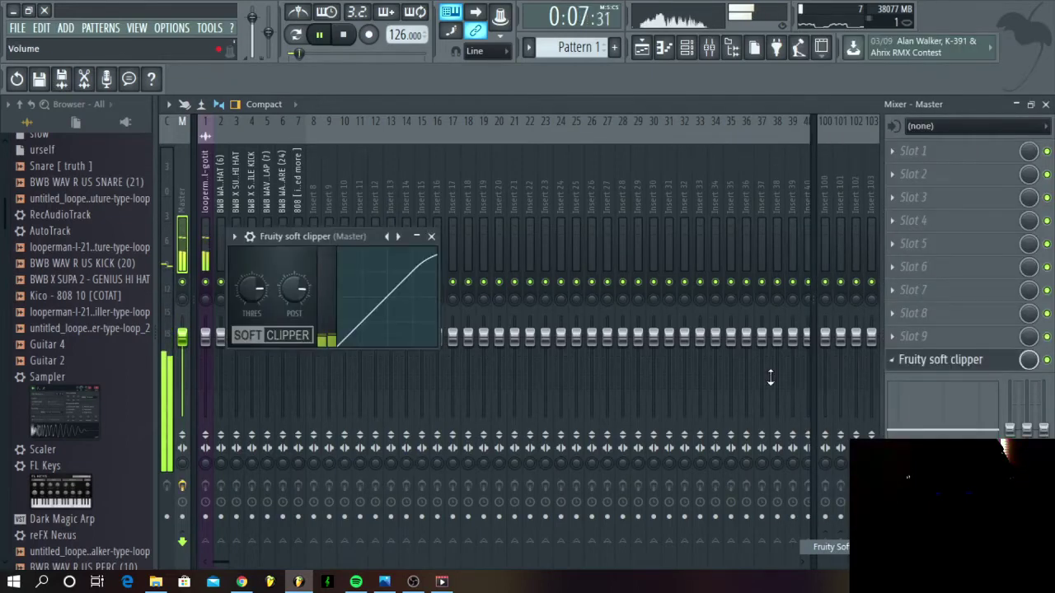
click(417, 236)
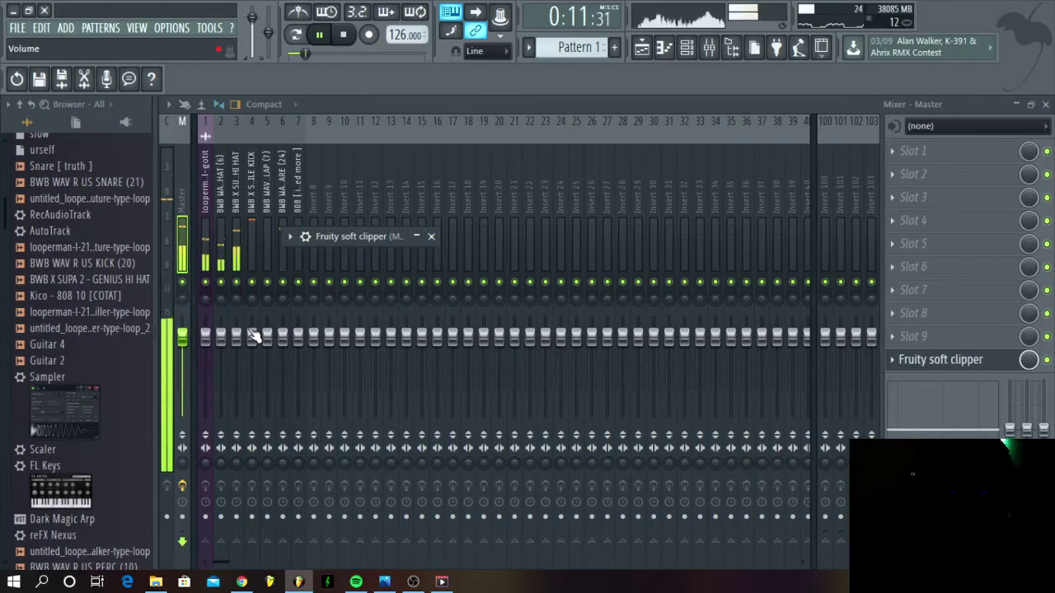
Balance the kick's mixer level against the 808, setting it to 82% (-4.1 dB)
drag(256, 337, 252, 360)
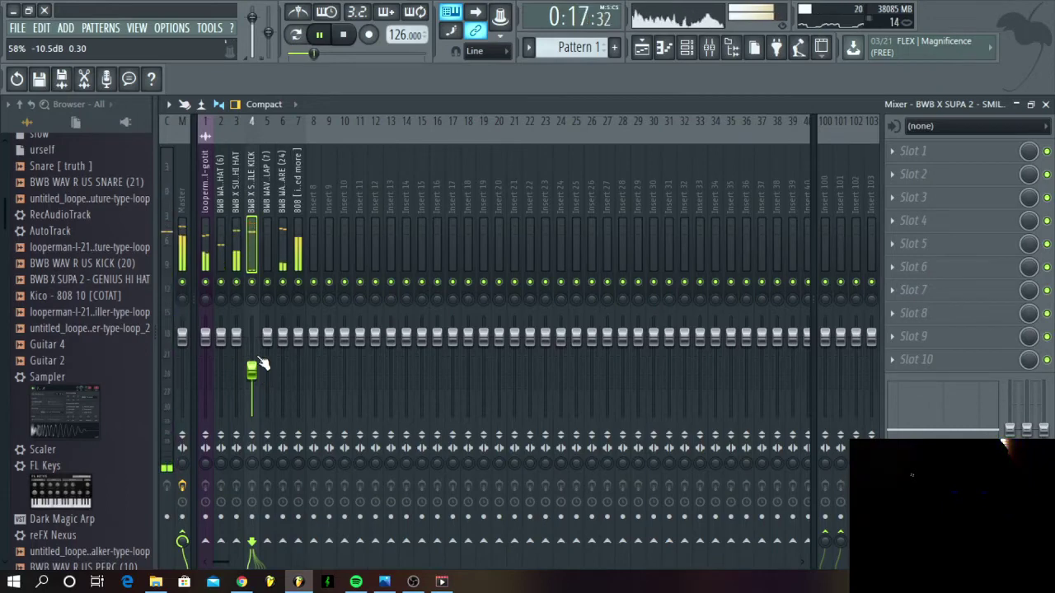
click(298, 259)
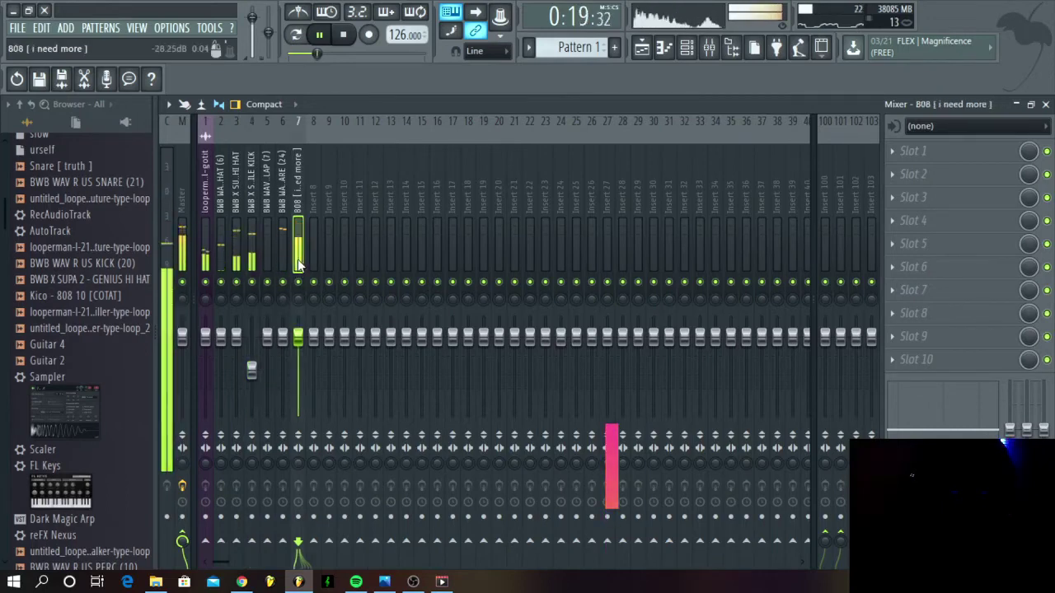
click(248, 257)
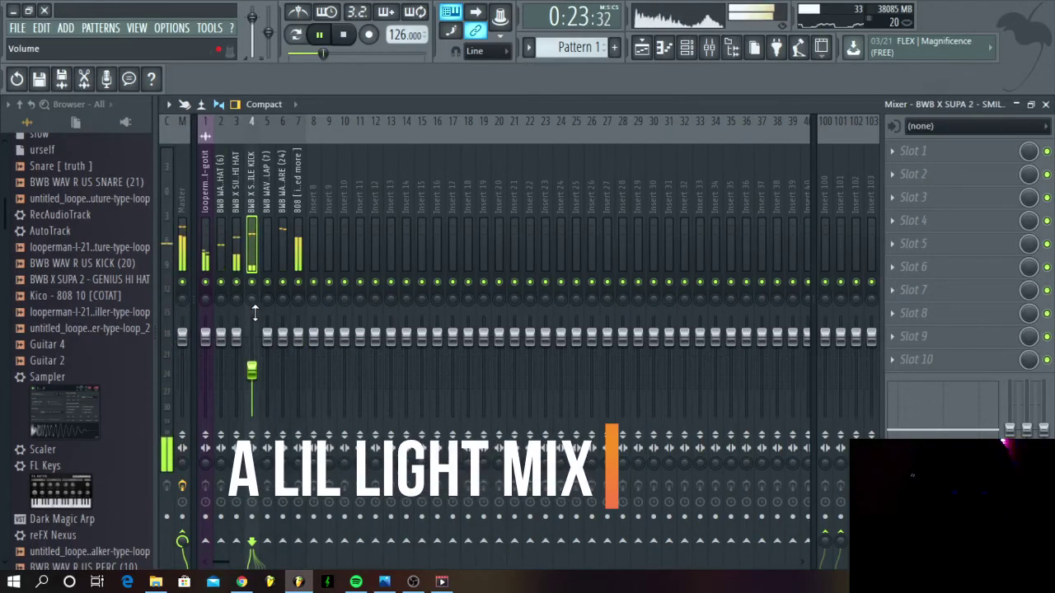
drag(252, 372, 252, 353)
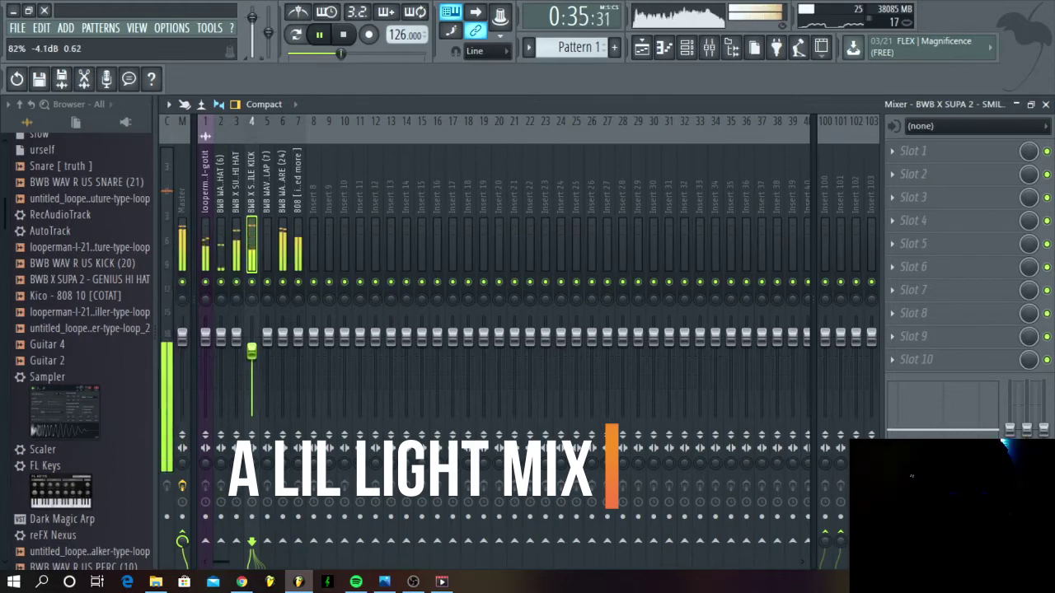
drag(253, 353, 252, 350)
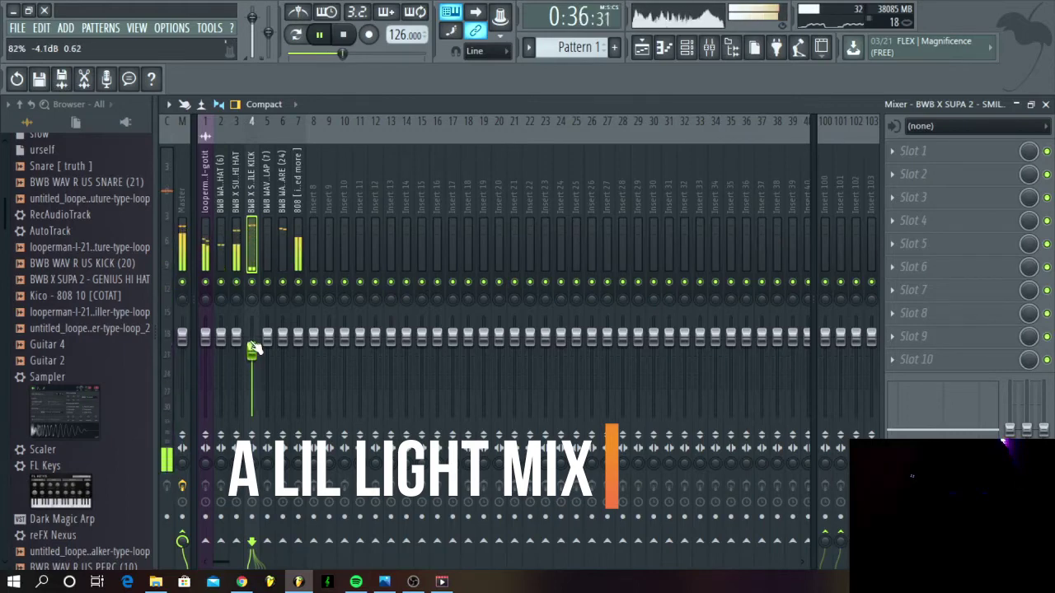
Cut the loop track's EQ by 18 dB at 190 Hz and 3.4 dB at 1.5 kHz, and lower the hi-hat track to 92% (-1.9 dB)
click(206, 262)
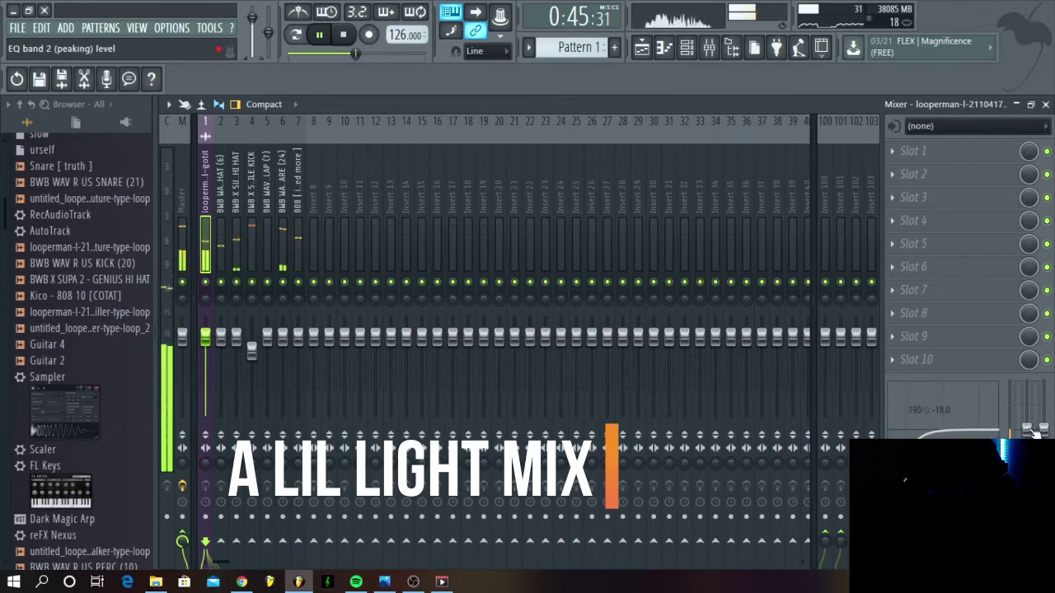
drag(1031, 430, 1030, 434)
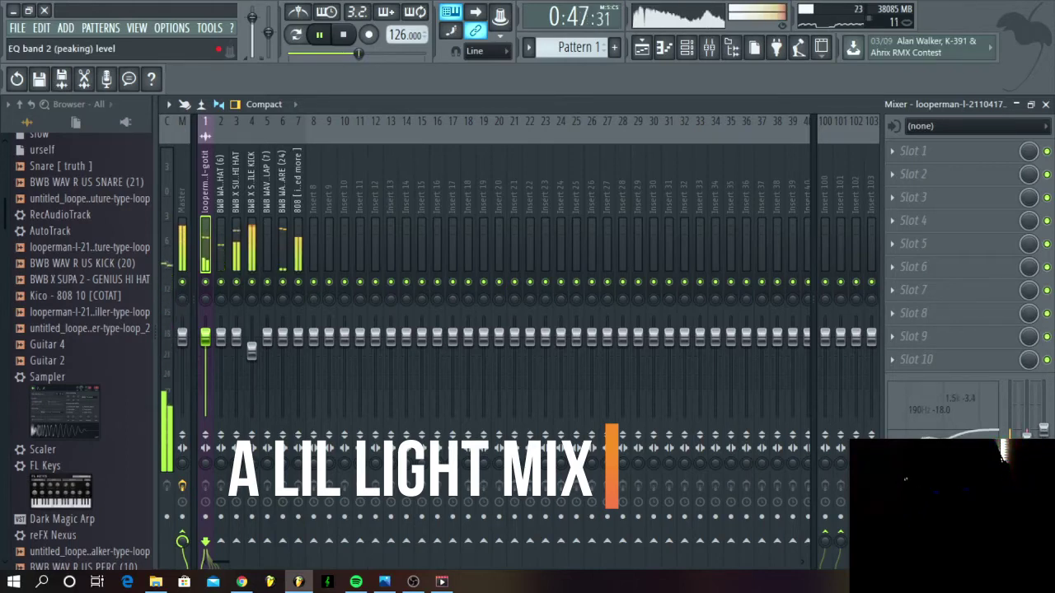
click(237, 339)
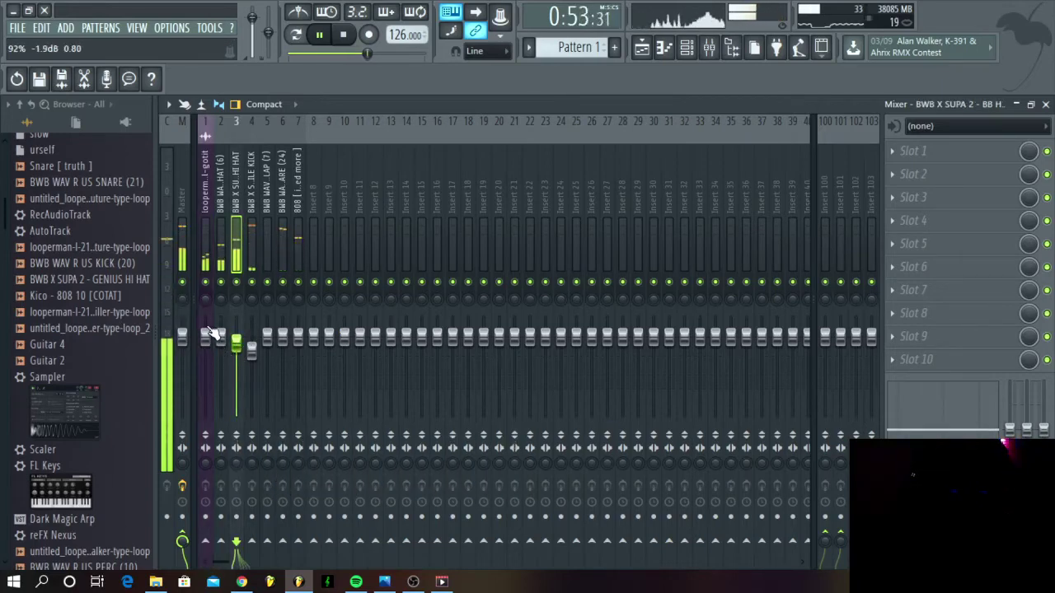
Adjust the loop track's stereo separation and load HalfTime into its first effect slot
drag(211, 464, 212, 453)
click(907, 153)
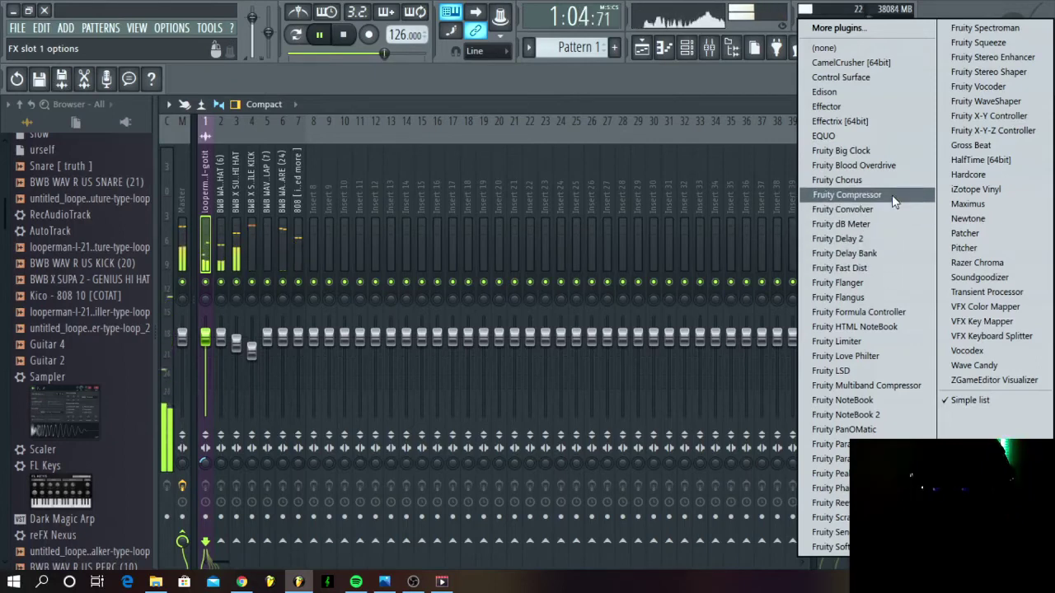
click(985, 161)
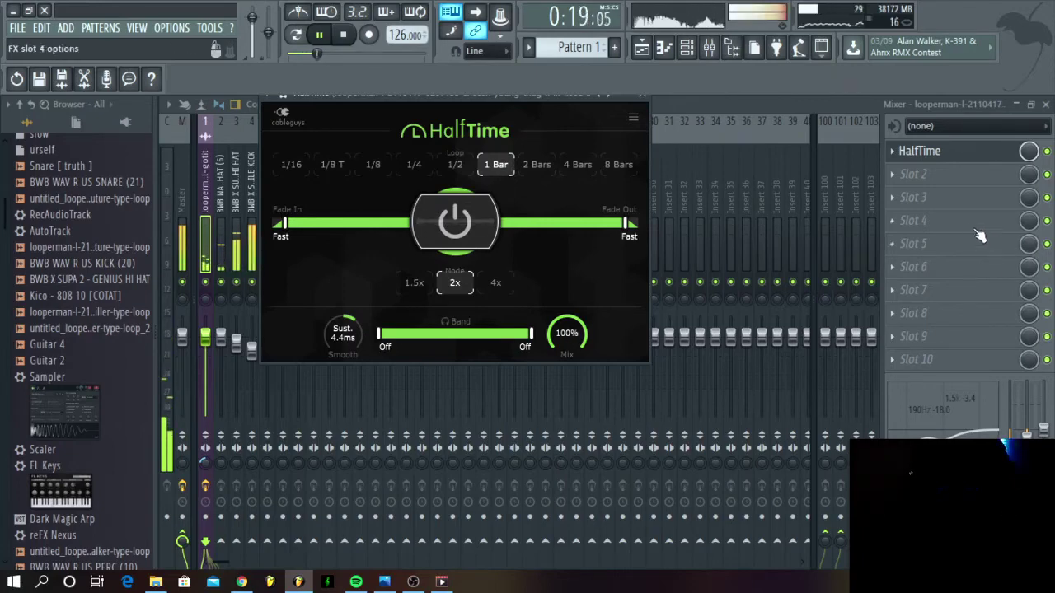
Load Soundgoodizer into slot 3 of the loop track and lower the track's level to 74% (-6.3 dB)
click(919, 196)
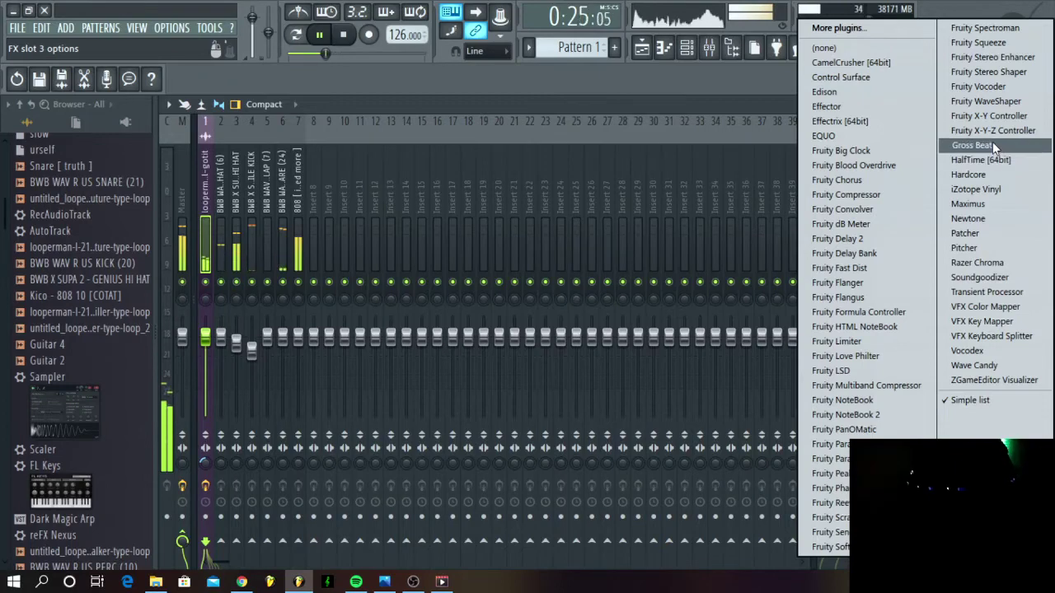
click(977, 279)
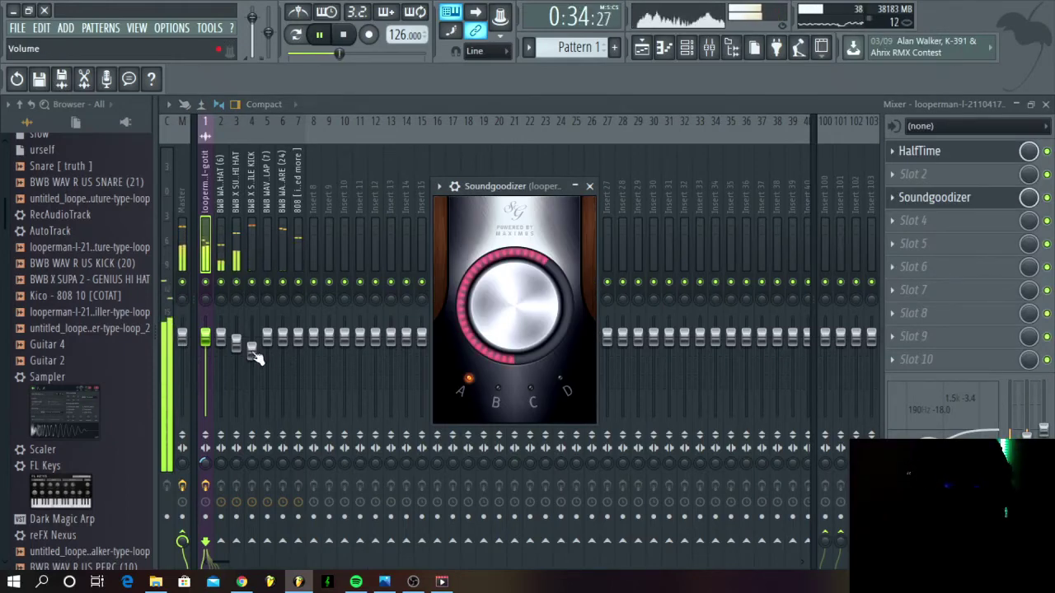
drag(210, 338, 210, 343)
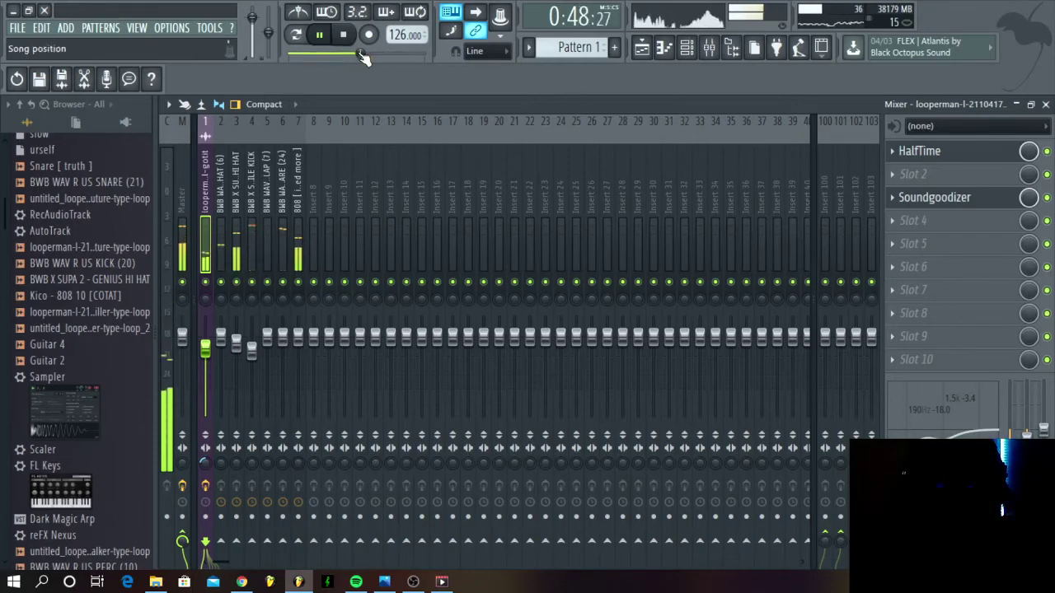
click(994, 198)
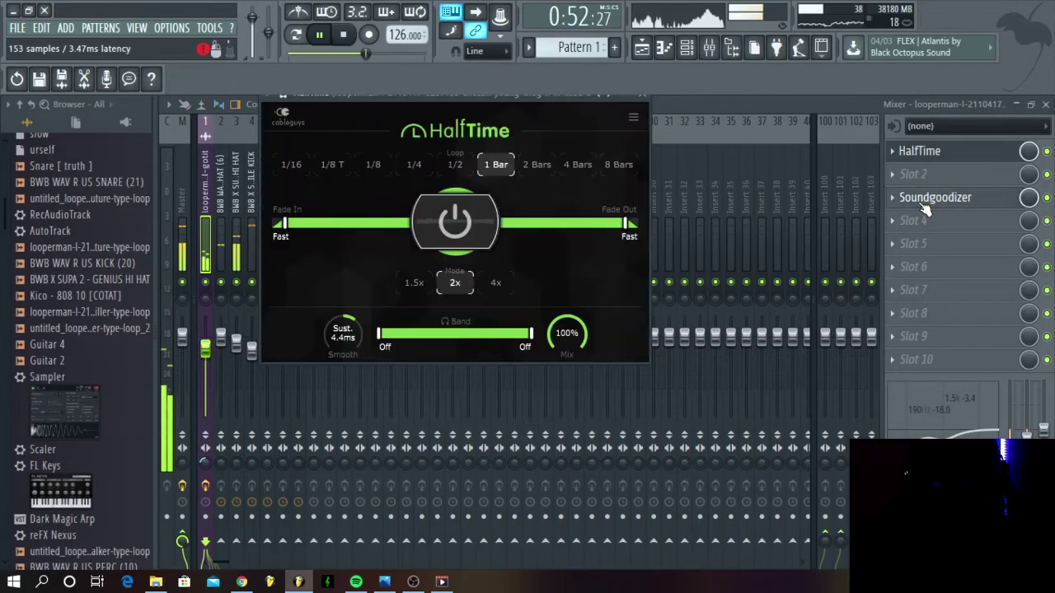
click(977, 200)
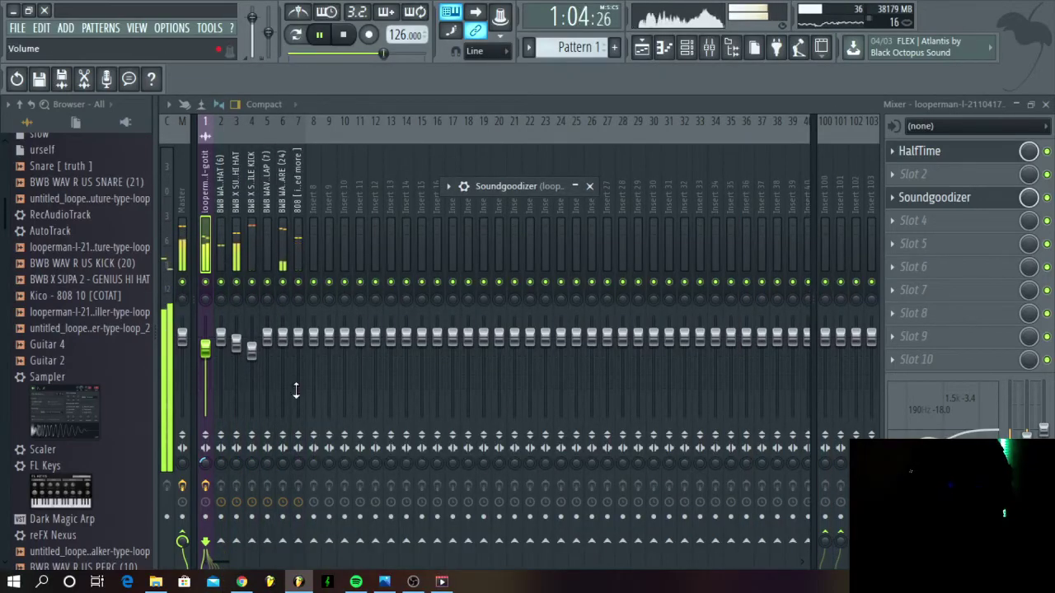
drag(206, 349, 206, 359)
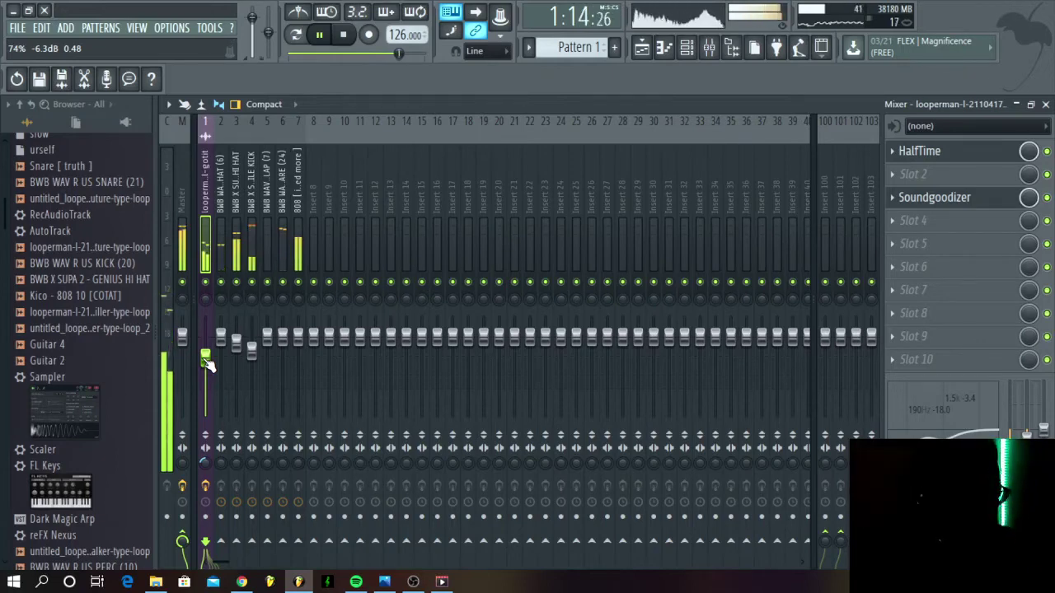
Open the BB HI HAT channel's piano roll and add two evenly spaced B4 notes between the first two C5 hits of bar 1
click(697, 54)
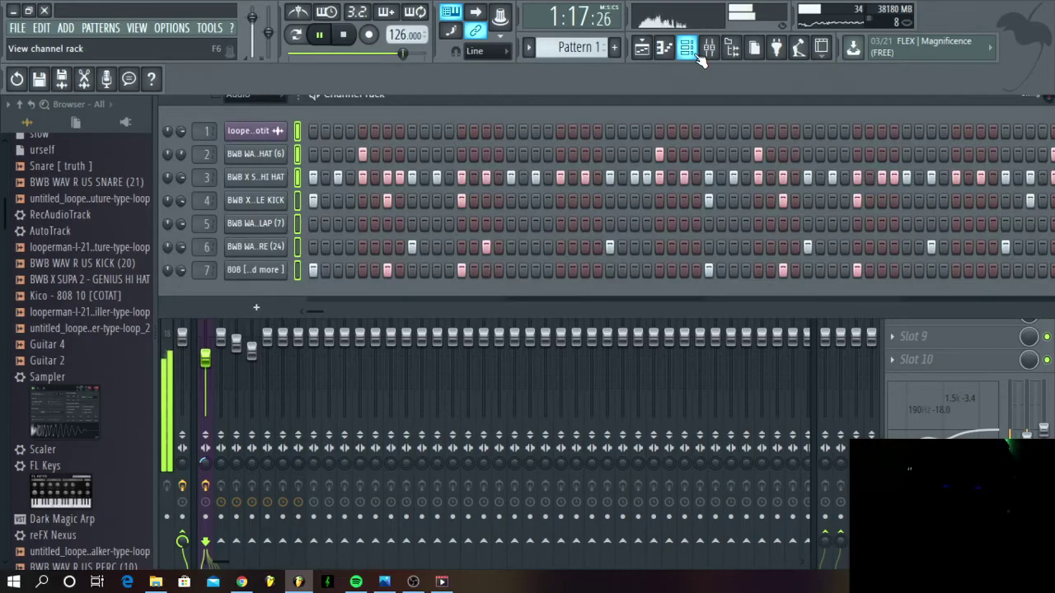
right_click(277, 177)
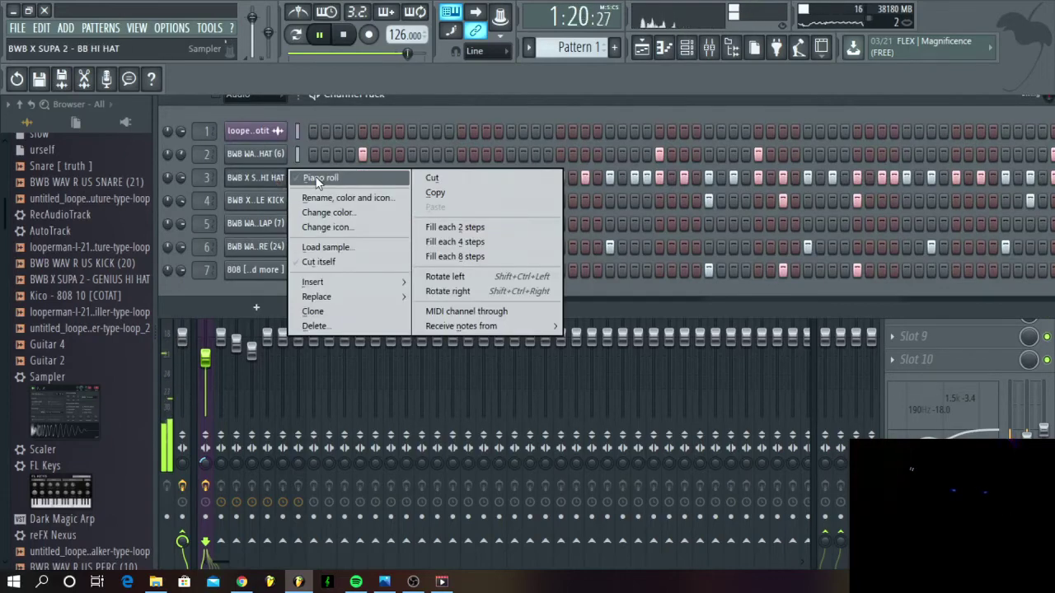
click(303, 175)
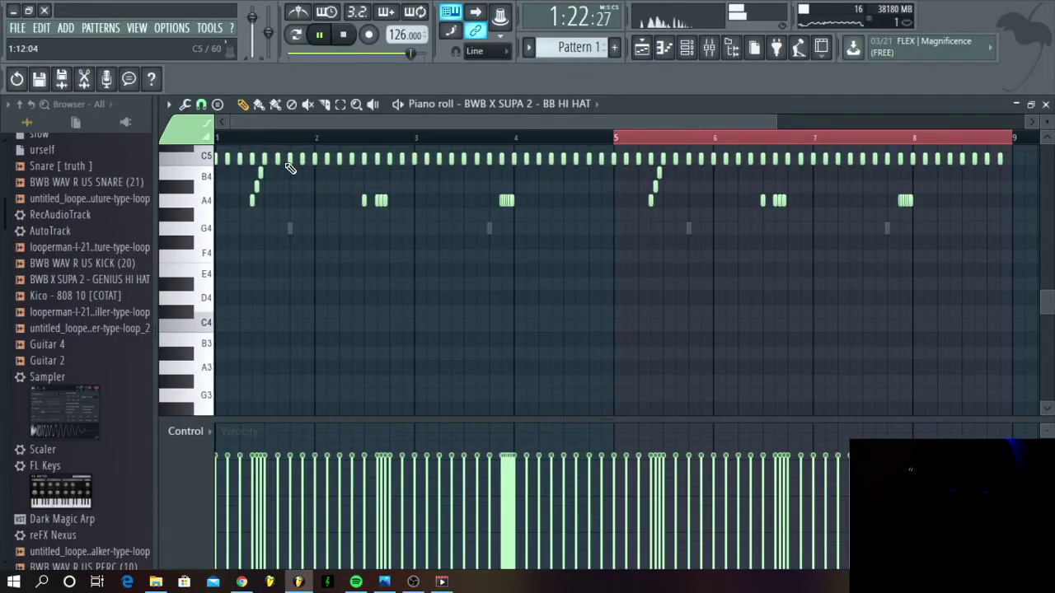
scroll(290, 169, up, 2)
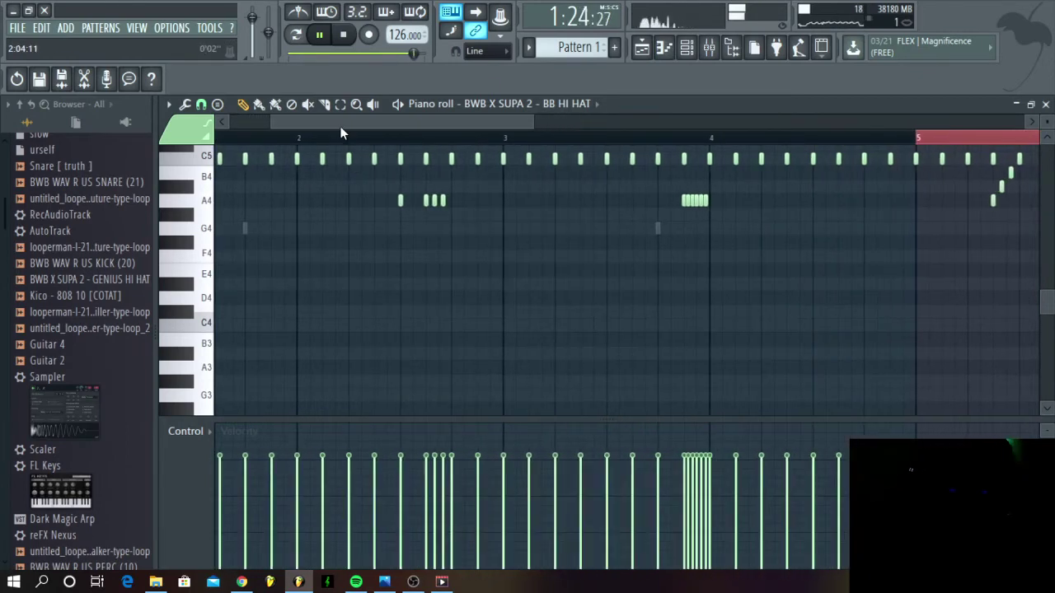
scroll(334, 119, up, 2)
scroll(270, 120, up, 3)
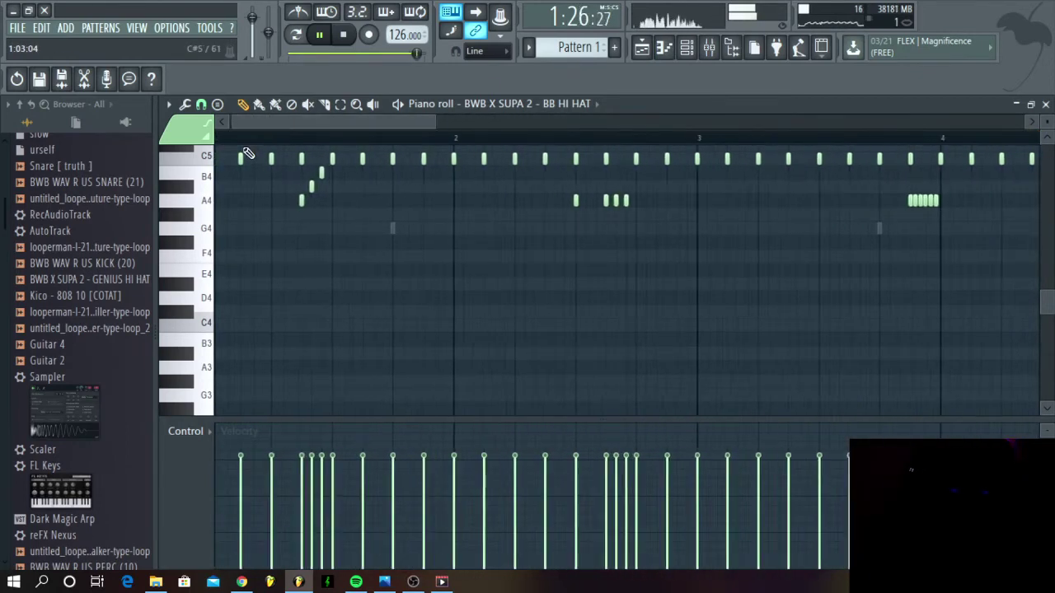
drag(268, 118, 231, 125)
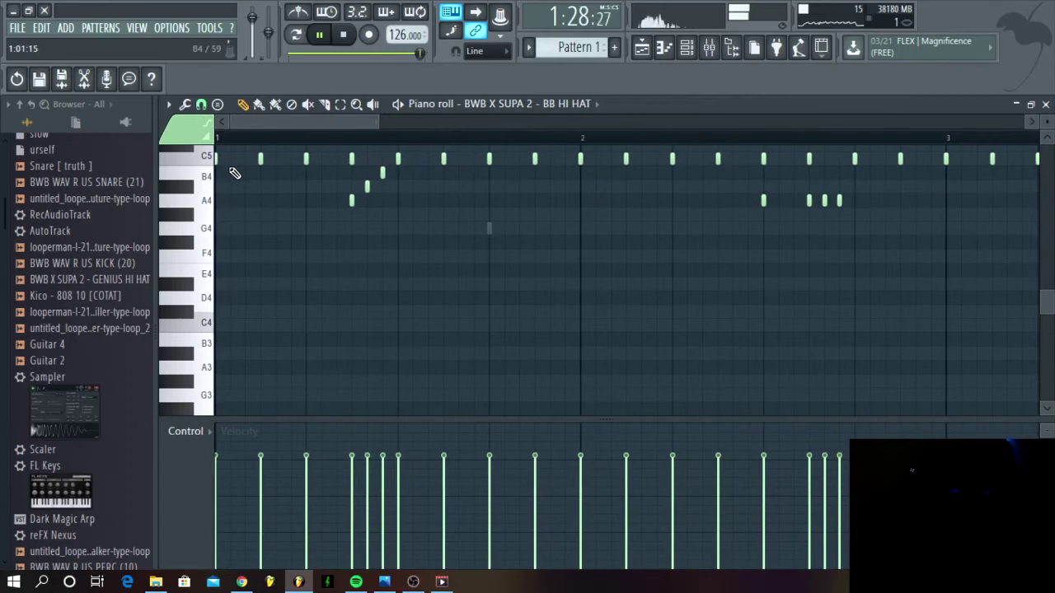
click(230, 172)
click(245, 172)
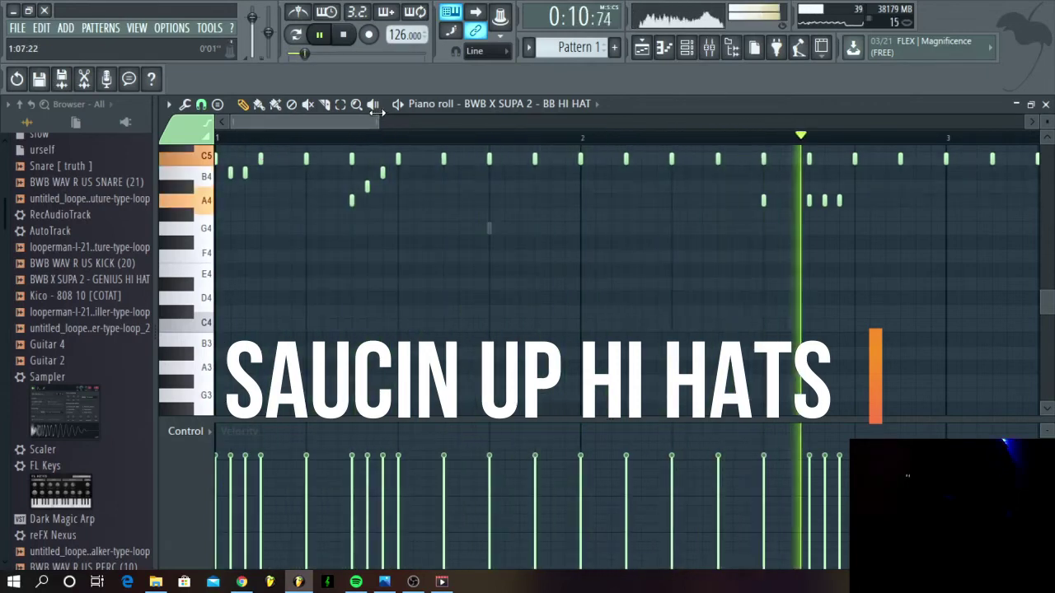
Restart playback of the hi-hat pattern and add two evenly spaced A#4 notes between the third and fourth C5 hits of bar 2
drag(382, 121, 417, 118)
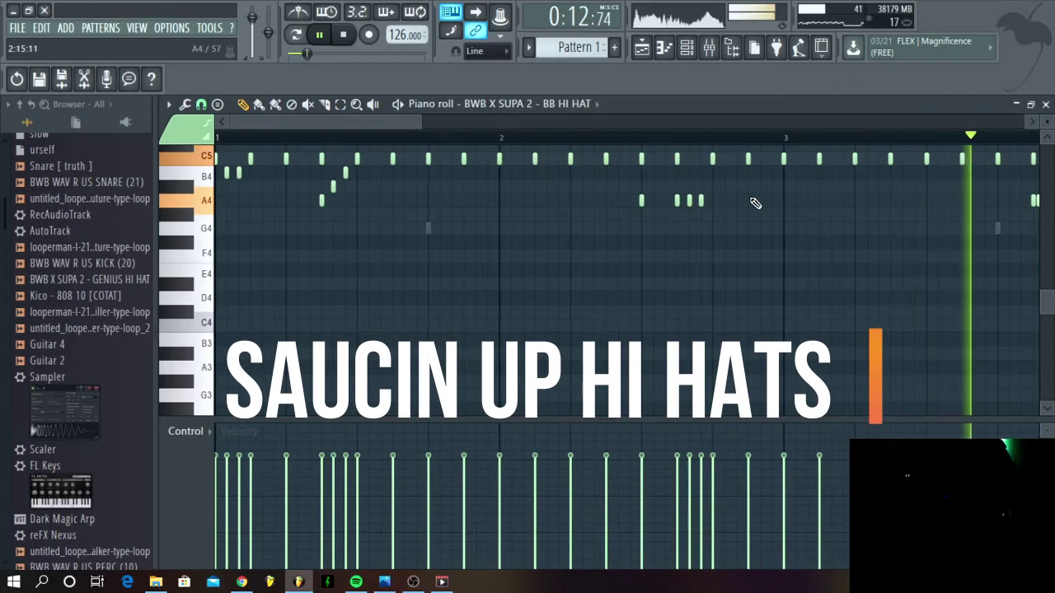
key(space)
key(space)
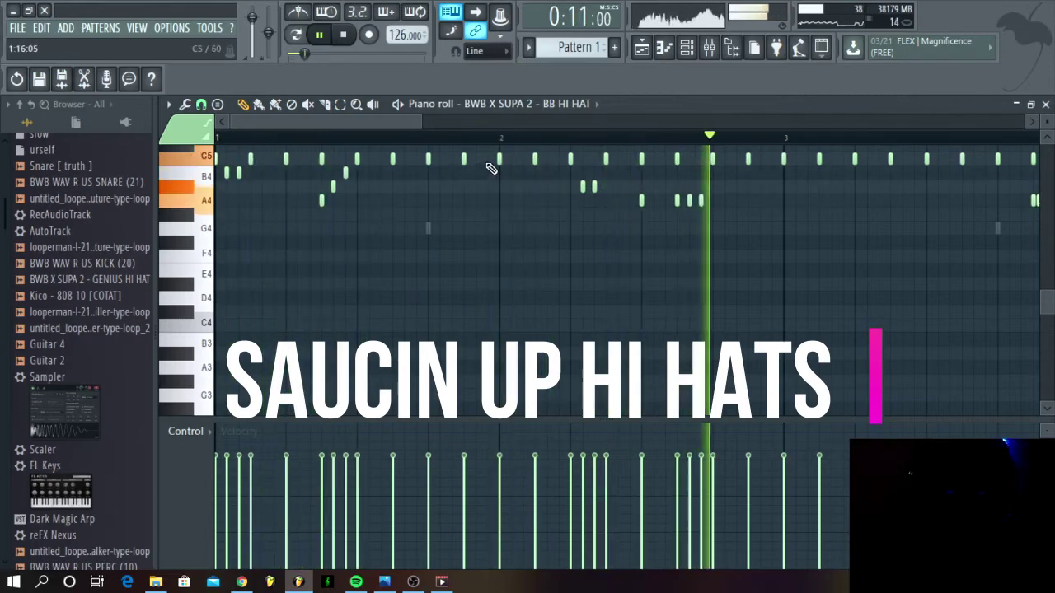
Select the six-note A4 roll at the end of bar 3 and ramp its velocities steadily down from first note to last
drag(422, 121, 651, 111)
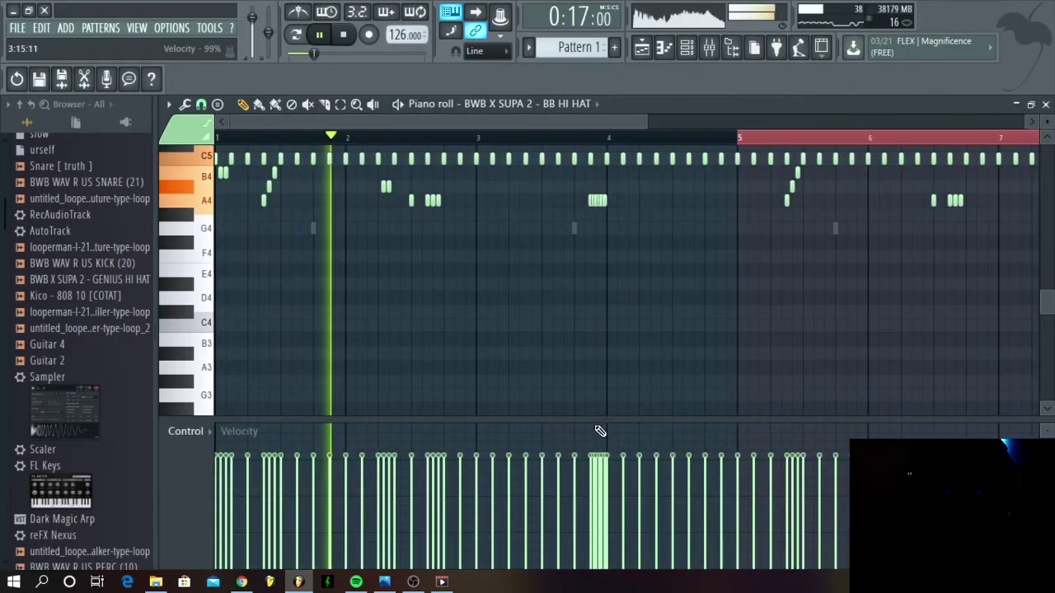
scroll(600, 431, up, 3)
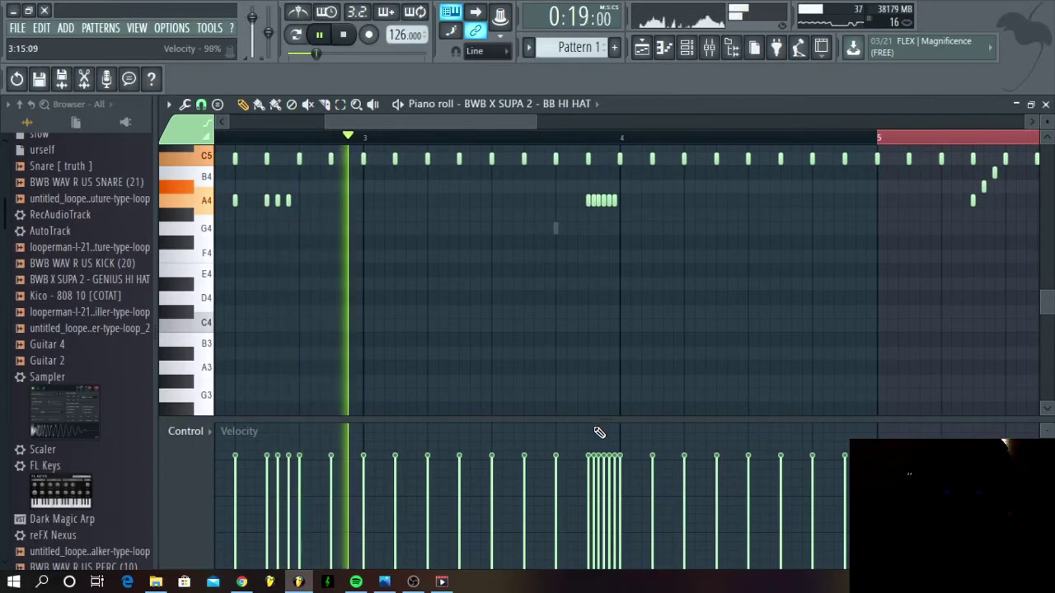
scroll(599, 431, up, 2)
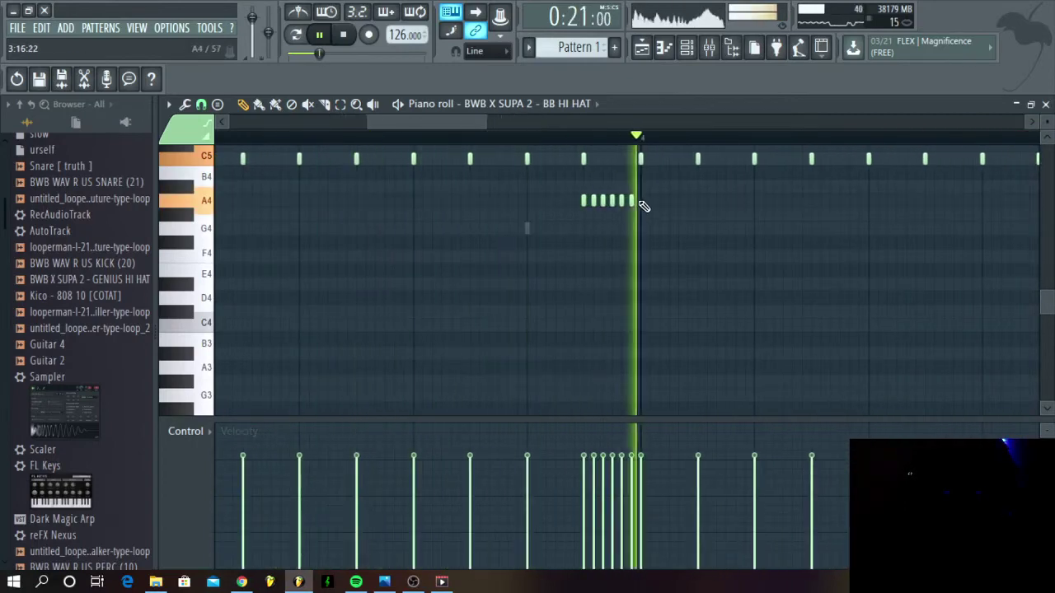
drag(644, 206, 572, 212)
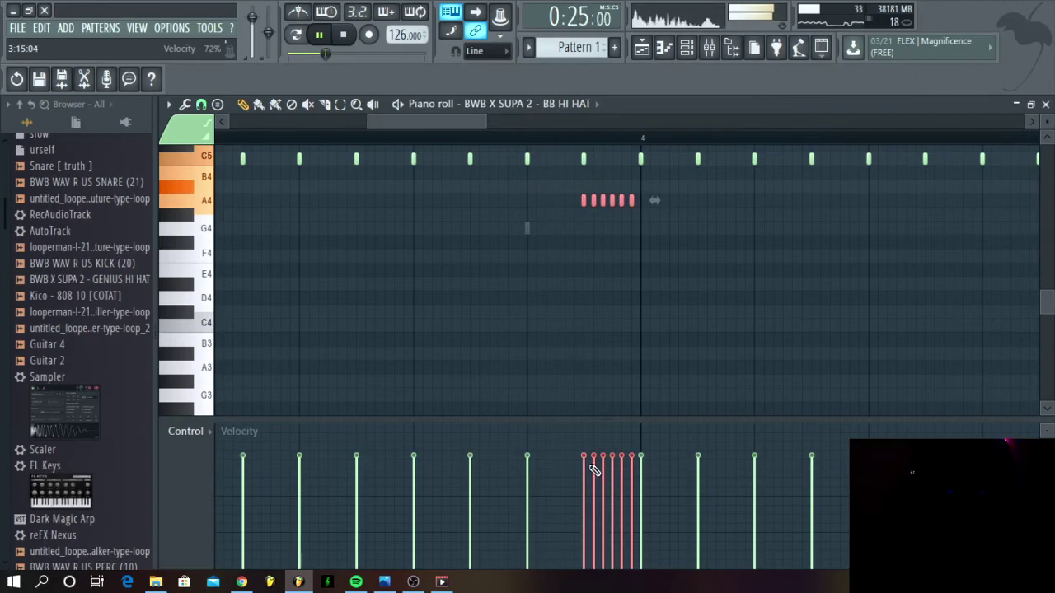
mouse_move(585, 459)
mouse_down()
mouse_move(603, 470)
mouse_move(631, 561)
mouse_up()
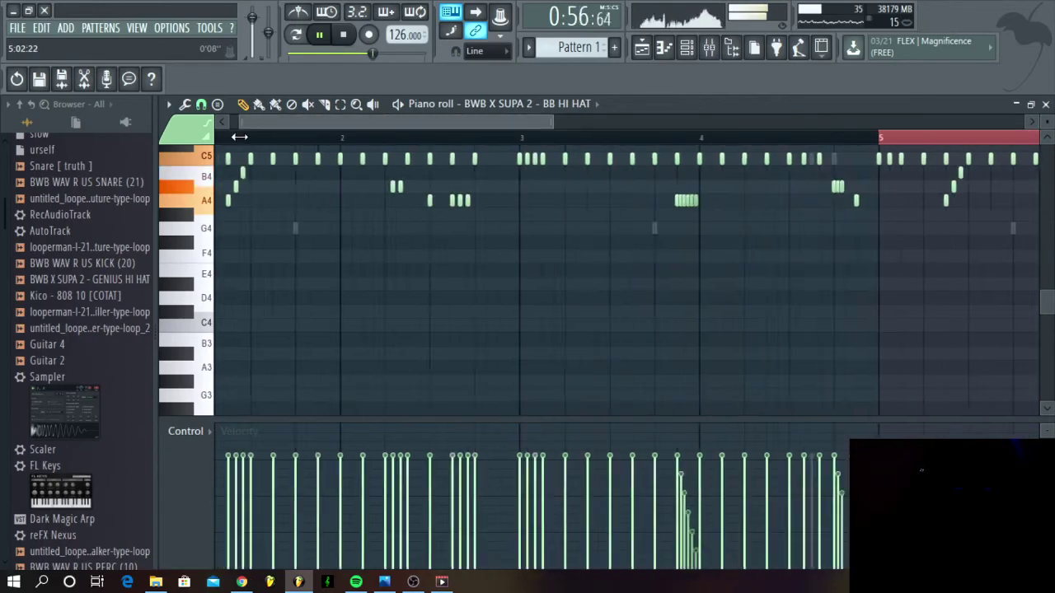
Bring up the Channel Rack and look through the browser's sound list for another sample to add
drag(239, 137, 242, 146)
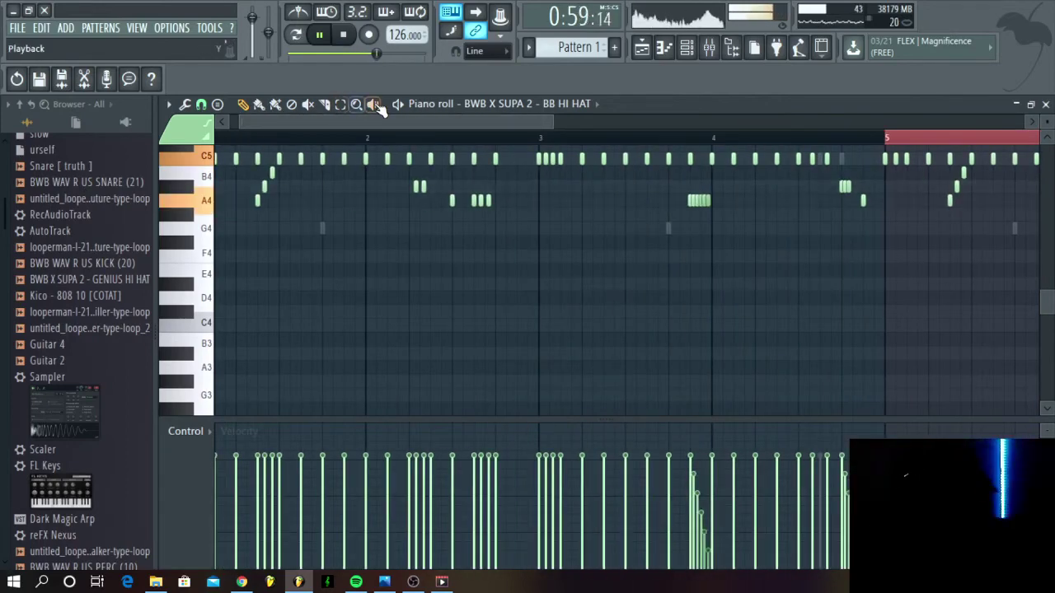
click(687, 48)
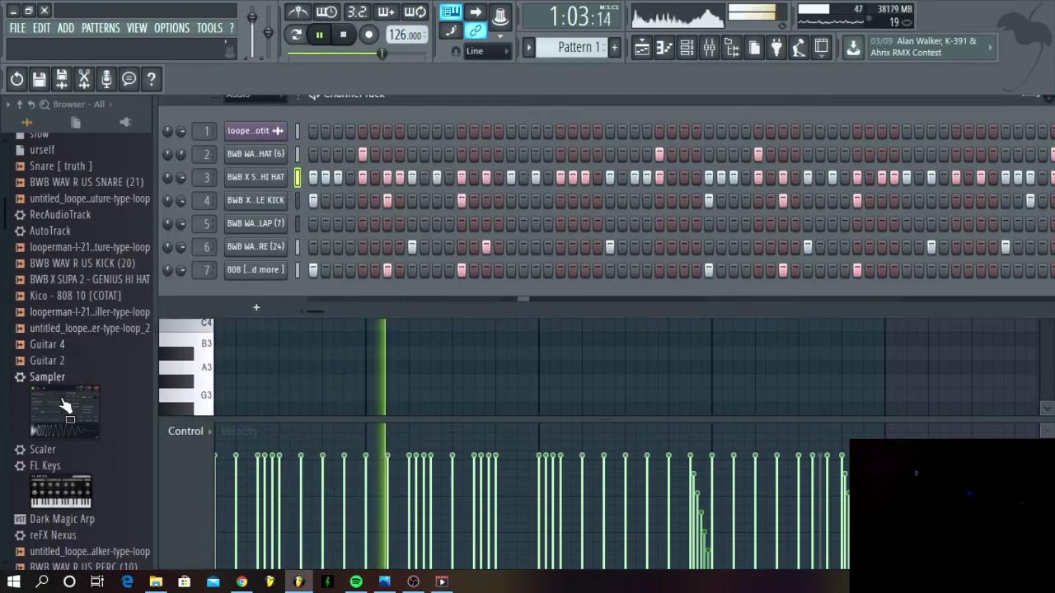
scroll(66, 408, down, 8)
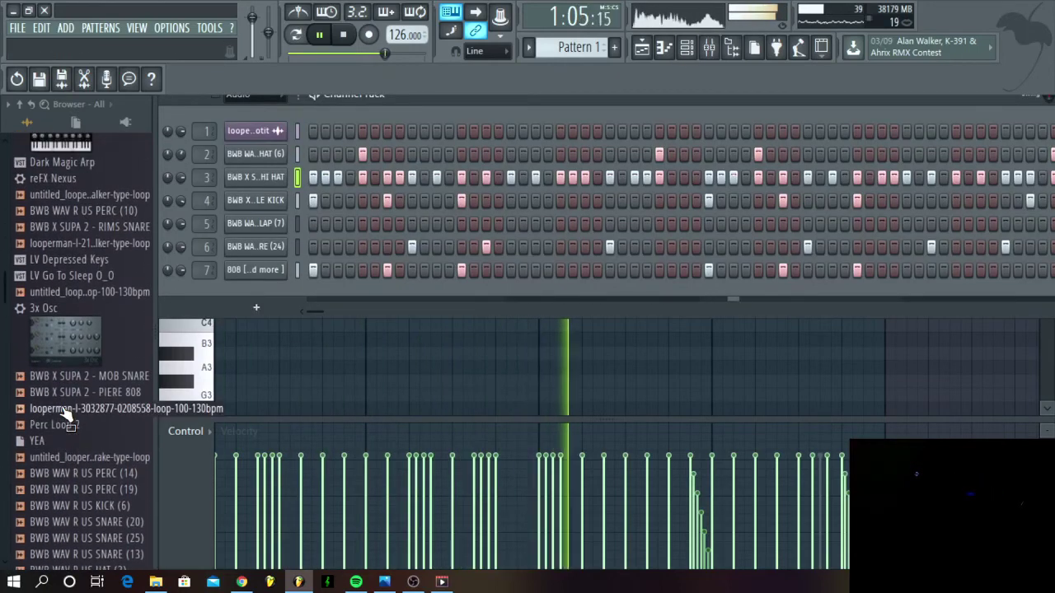
scroll(66, 417, up, 1)
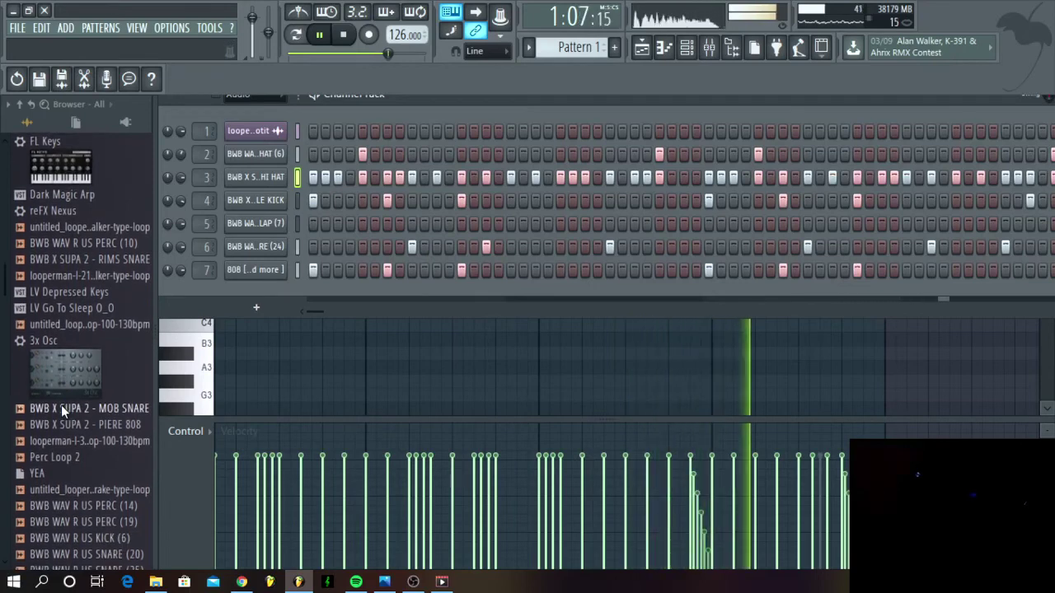